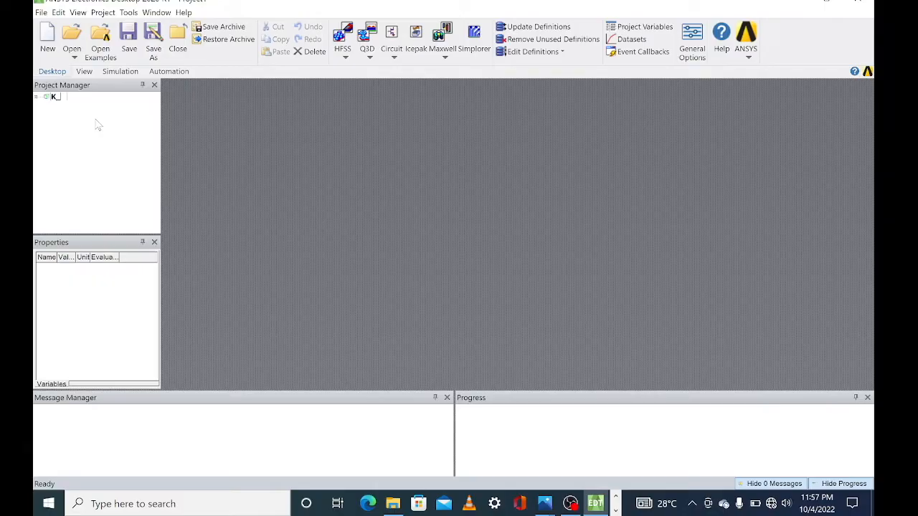
# Name the project K_monopole_antenna and insert an HFSS design into it.
pyautogui.write('pole_antenna')
pyautogui.press('Return')
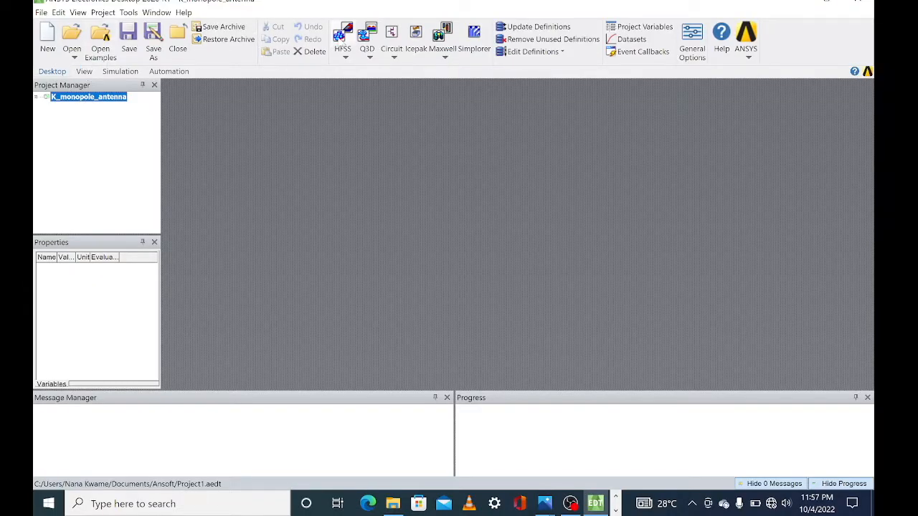
pyautogui.click(343, 43)
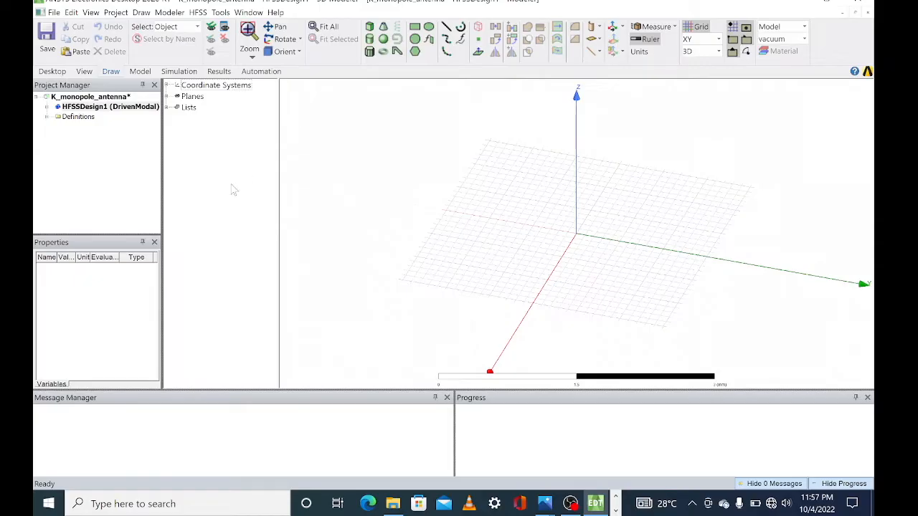
# Add the local design variables C, F = 2.5 GHz and lambda = C/F to the HFSS design and apply them.
pyautogui.rightClick(103, 108)
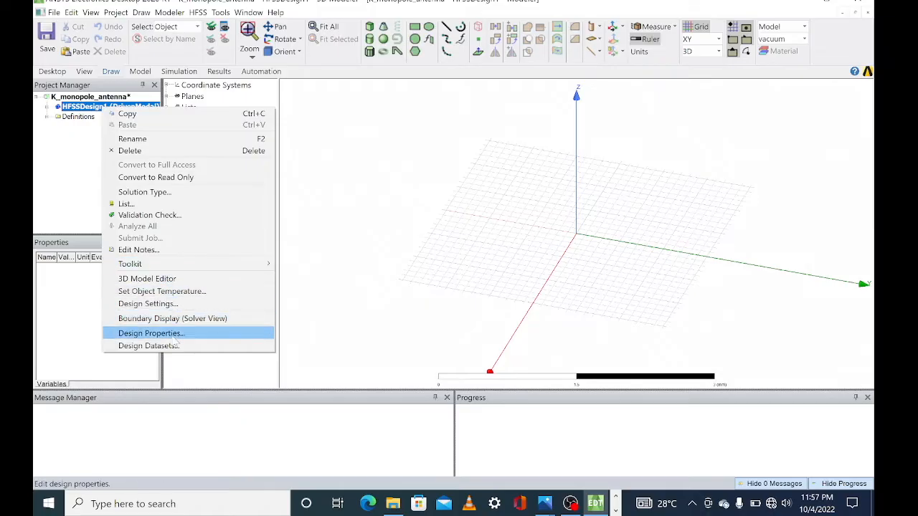
pyautogui.click(175, 336)
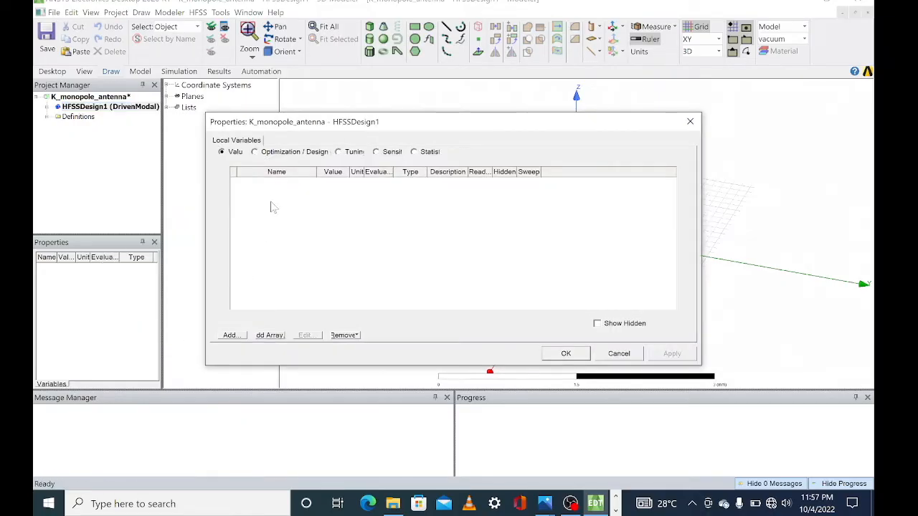
pyautogui.click(230, 335)
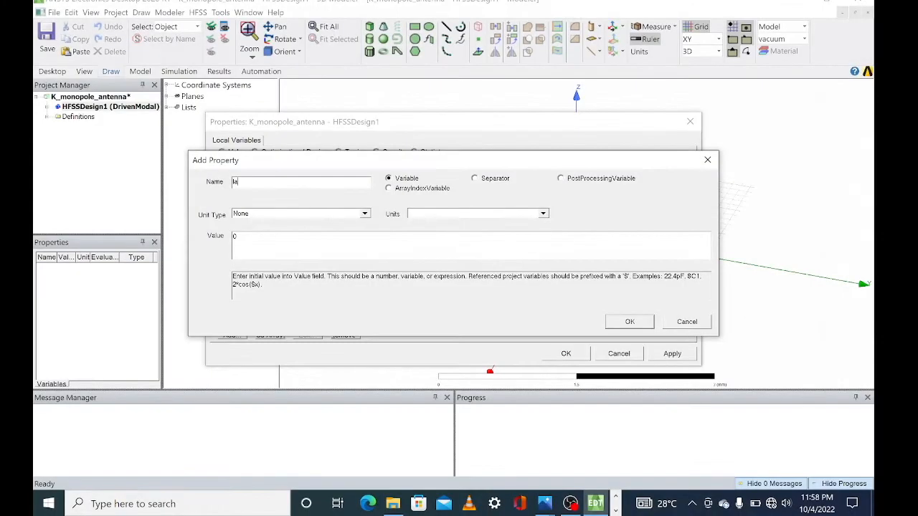
pyautogui.write('mbda')
pyautogui.write('c/F')
pyautogui.press('Return')
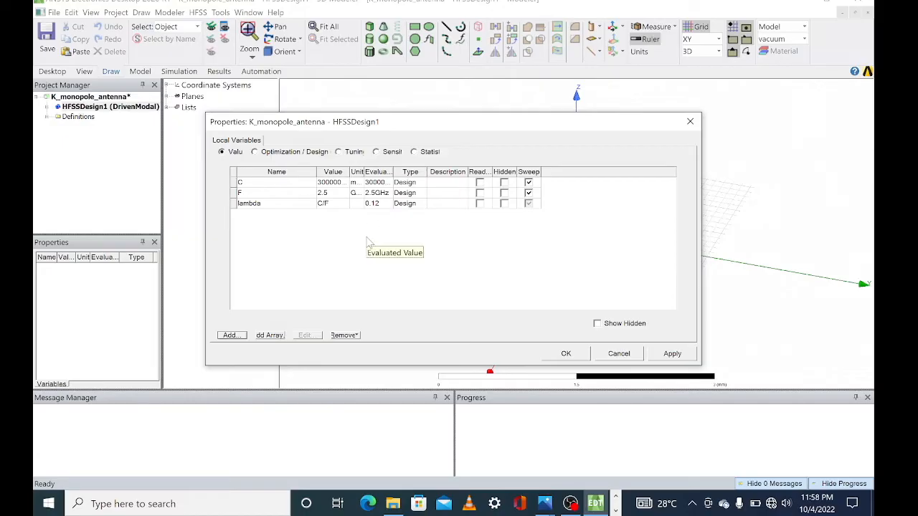
pyautogui.click(665, 355)
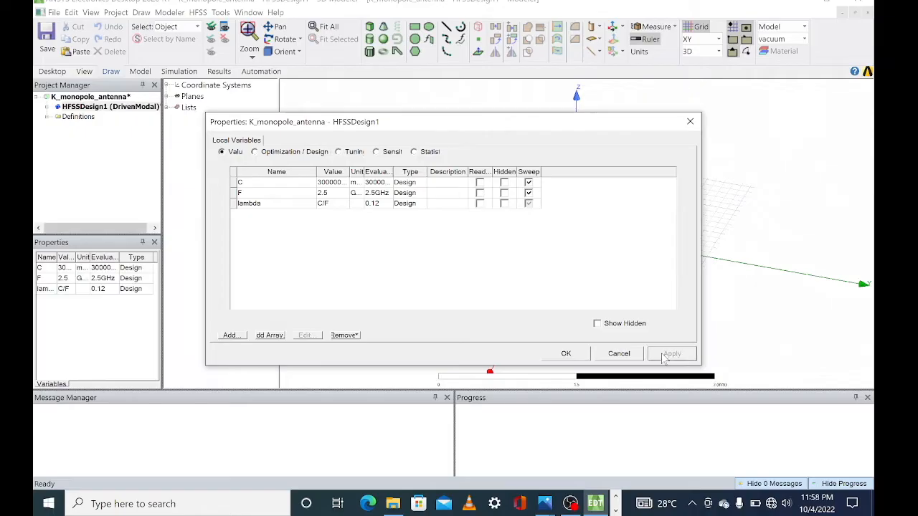
pyautogui.click(578, 354)
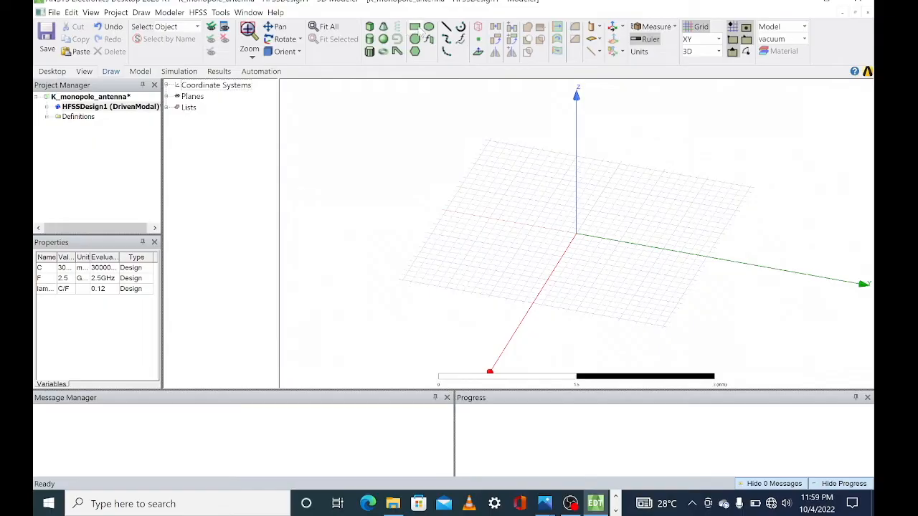
# Draw a Z-axis cylinder centred at about (-2.4, -0.8, 0) mm, about 0.1 mm in radius and -1.7 mm in height.
pyautogui.click(369, 38)
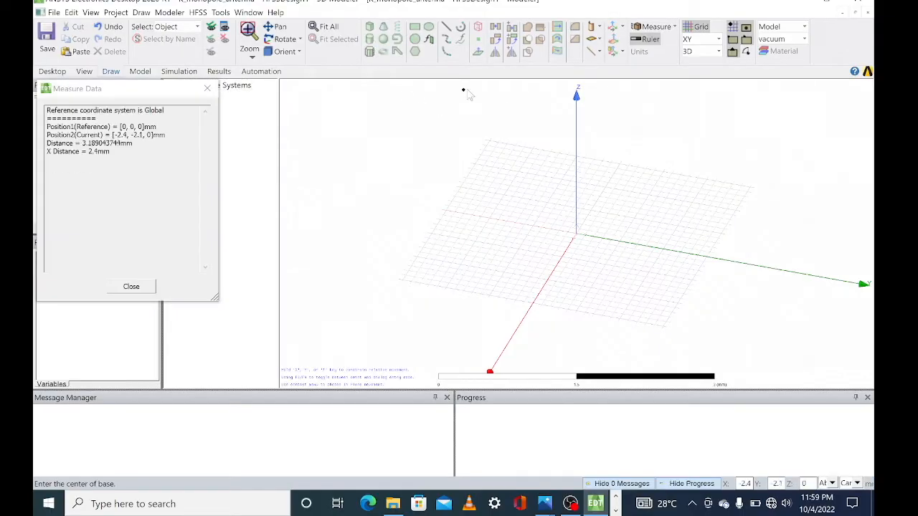
pyautogui.click(577, 110)
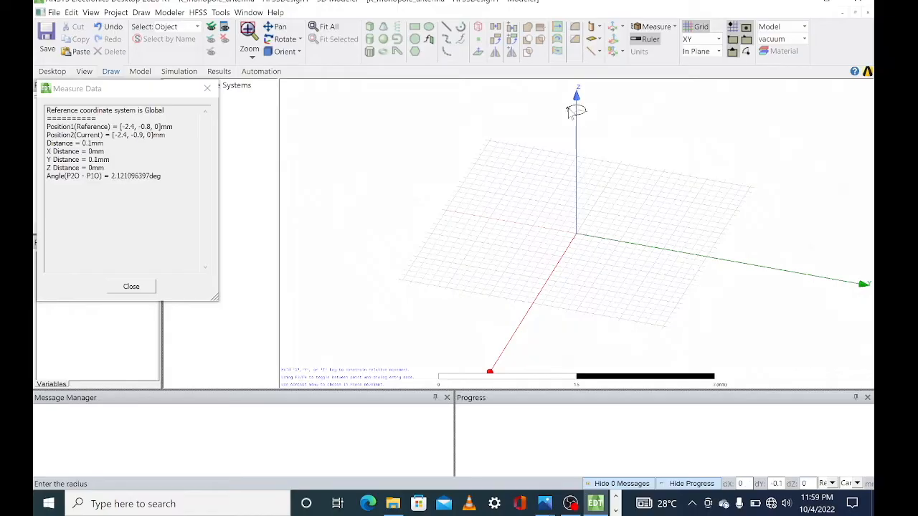
pyautogui.click(568, 111)
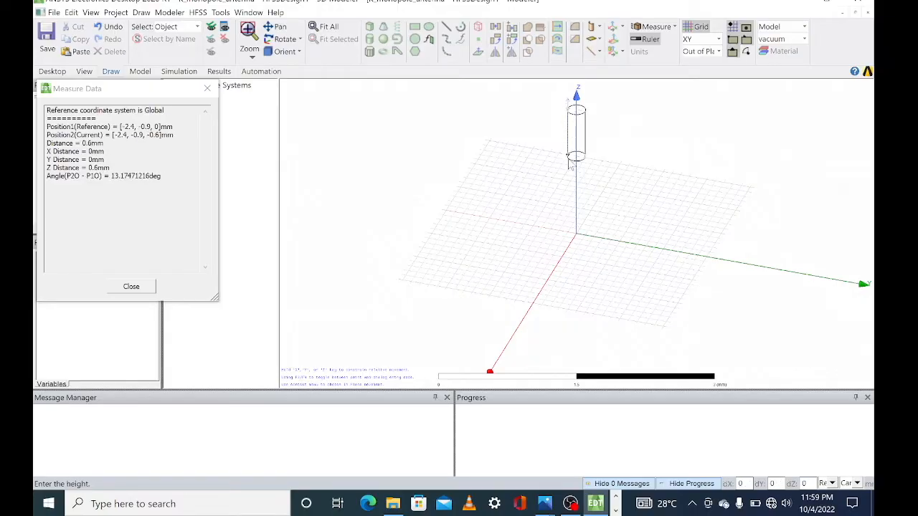
pyautogui.click(570, 243)
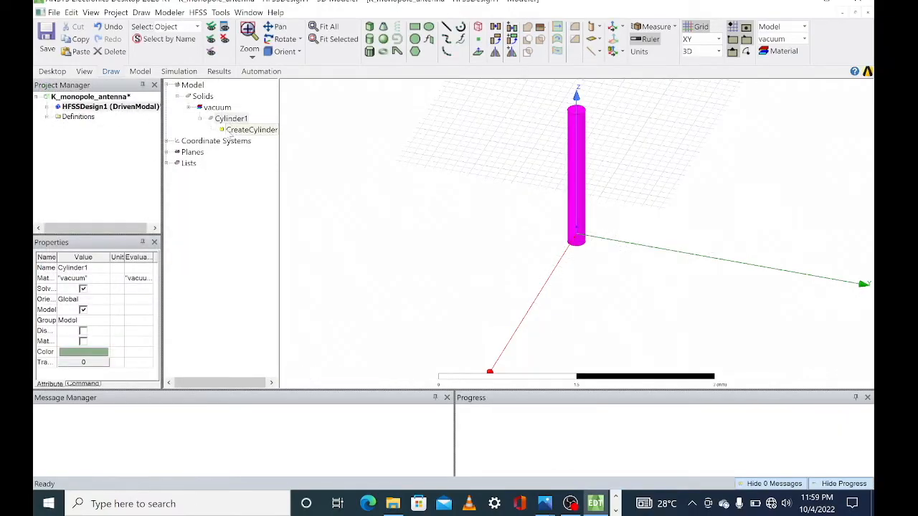
# Rename the new cylinder as monopole.
pyautogui.click(104, 269)
pyautogui.write('mom')
pyautogui.press('BackSpace')
pyautogui.write('nopole')
pyautogui.press('Return')
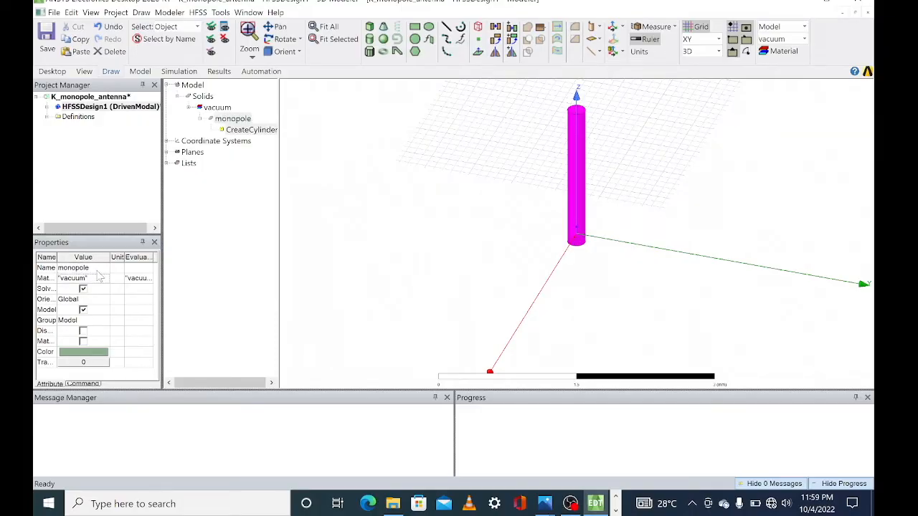
# Assign the pec material from the system library to the monopole cylinder.
pyautogui.click(100, 278)
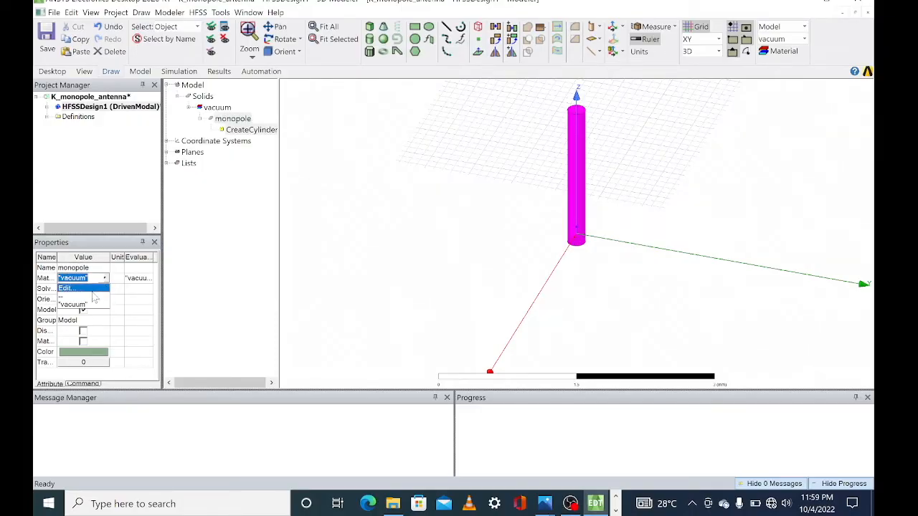
pyautogui.click(86, 288)
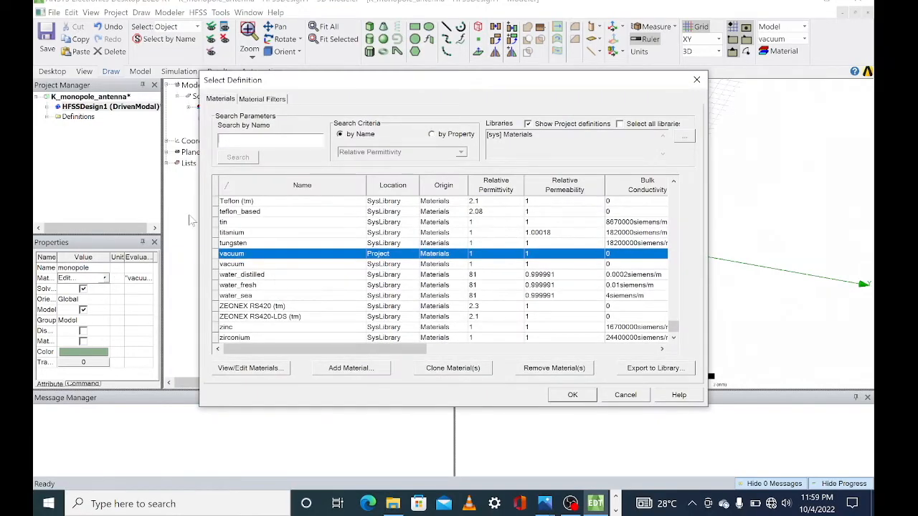
pyautogui.write('pec')
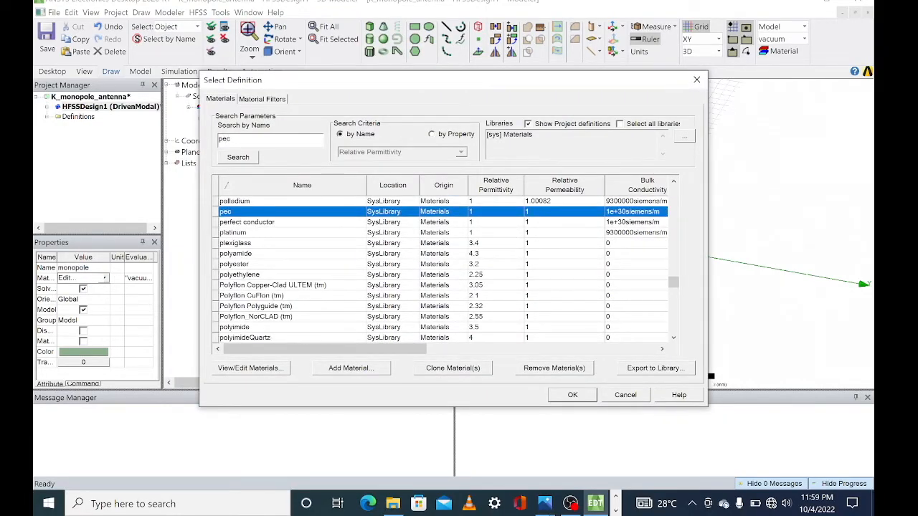
pyautogui.press('Return')
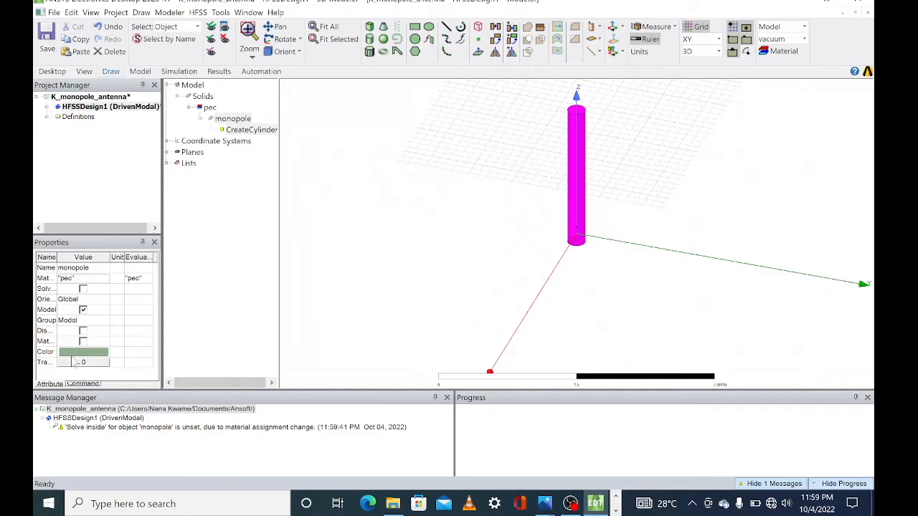
# Set the monopole cylinder's centre position to 0, 0, 0 and its radius to 0.0625 mm.
pyautogui.doubleClick(250, 130)
pyautogui.click(269, 194)
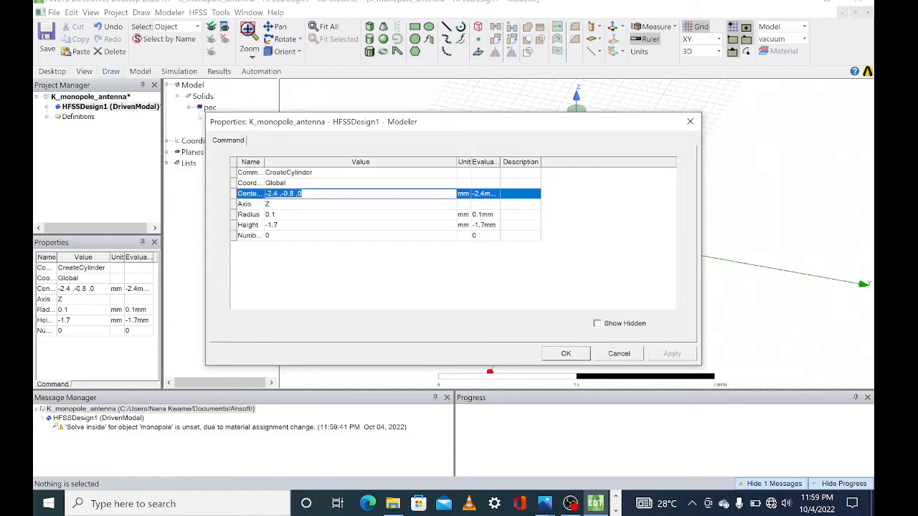
pyautogui.click(277, 193)
pyautogui.press('BackSpace')
pyautogui.press('BackSpace')
pyautogui.press('BackSpace')
pyautogui.write('0')
pyautogui.press('BackSpace')
pyautogui.press('BackSpace')
pyautogui.write('0')
pyautogui.press('BackSpace')
pyautogui.press('BackSpace')
pyautogui.press('BackSpace')
pyautogui.press('BackSpace')
pyautogui.write('0 ,0')
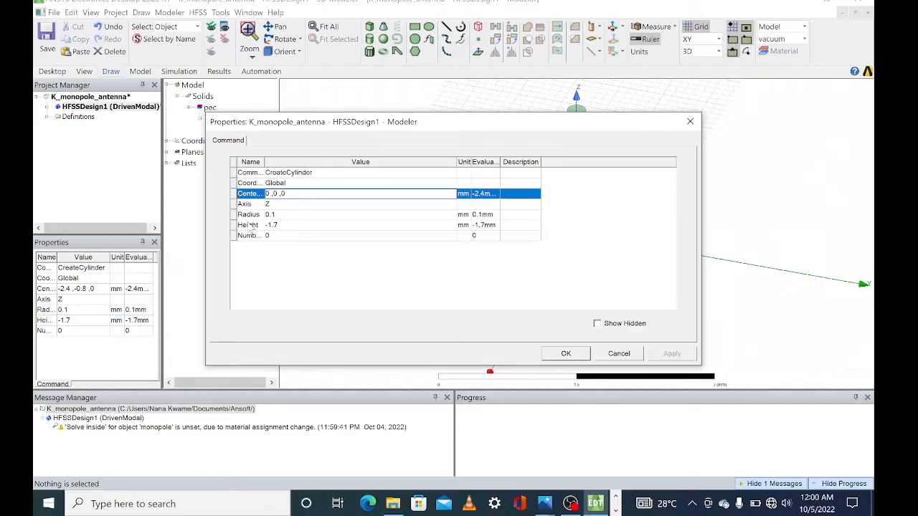
pyautogui.click(287, 214)
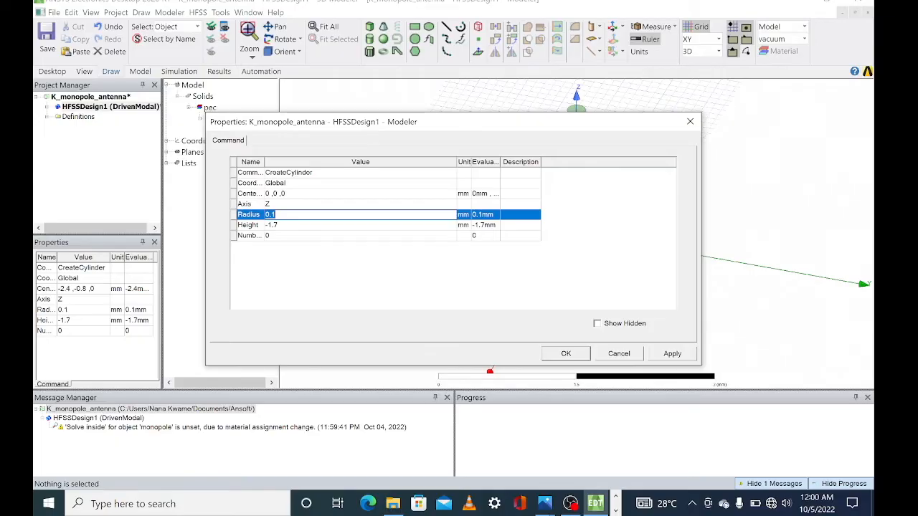
pyautogui.write('0.0625')
# Clear the monopole cylinder's height value, switch to Calculator and compute 1 ÷ 4.
pyautogui.click(301, 224)
pyautogui.press('BackSpace')
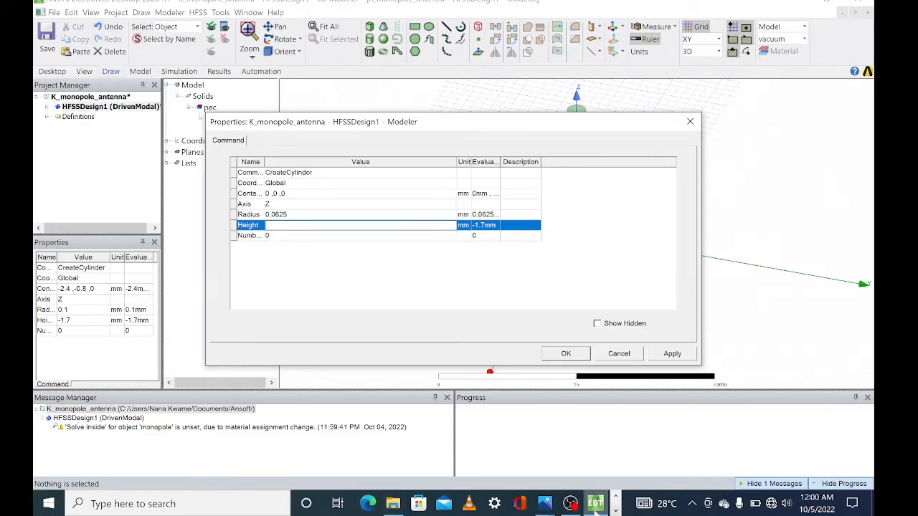
pyautogui.moveTo(570, 505)
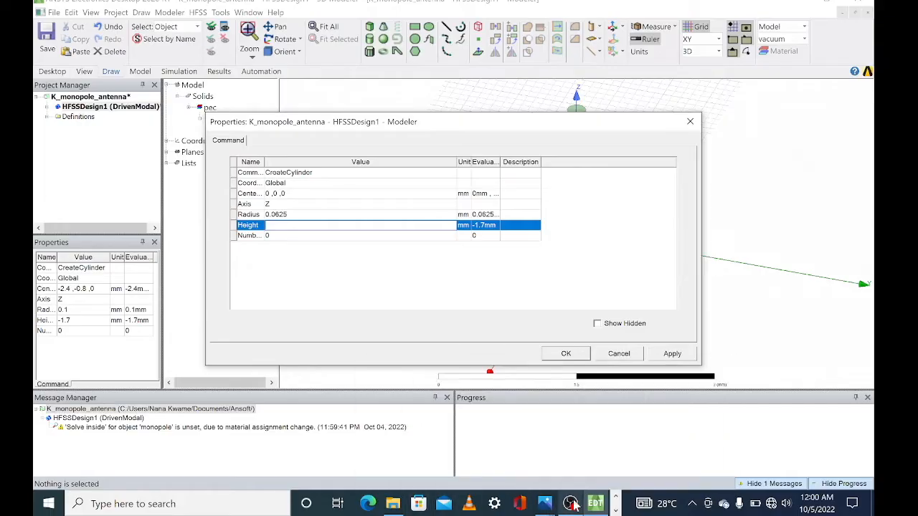
pyautogui.click(615, 512)
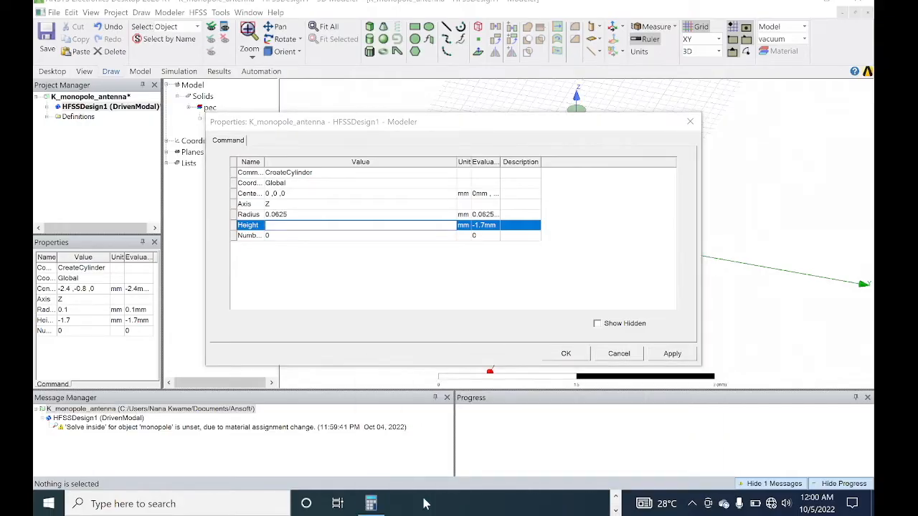
pyautogui.click(371, 503)
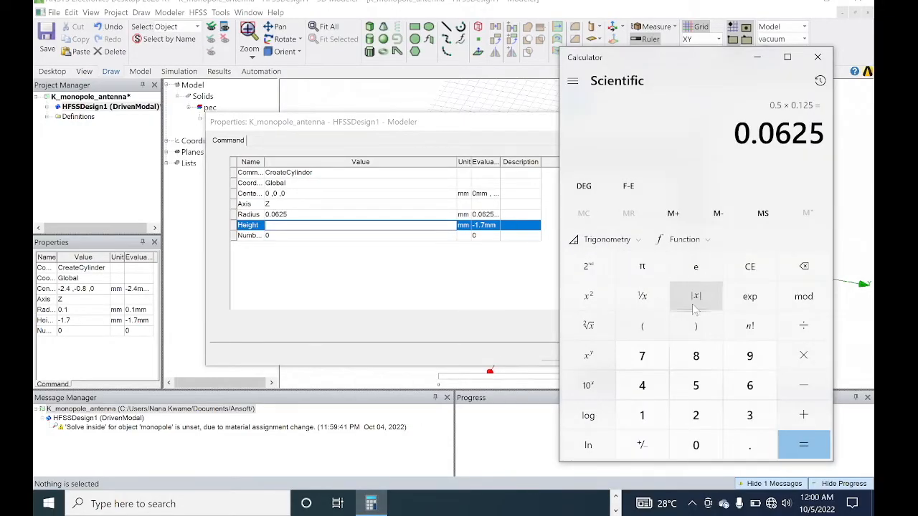
pyautogui.click(748, 277)
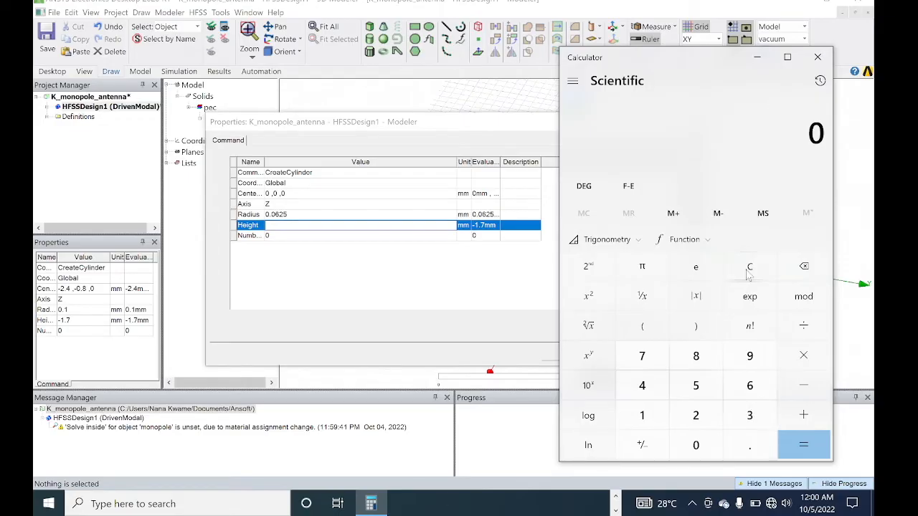
pyautogui.click(643, 417)
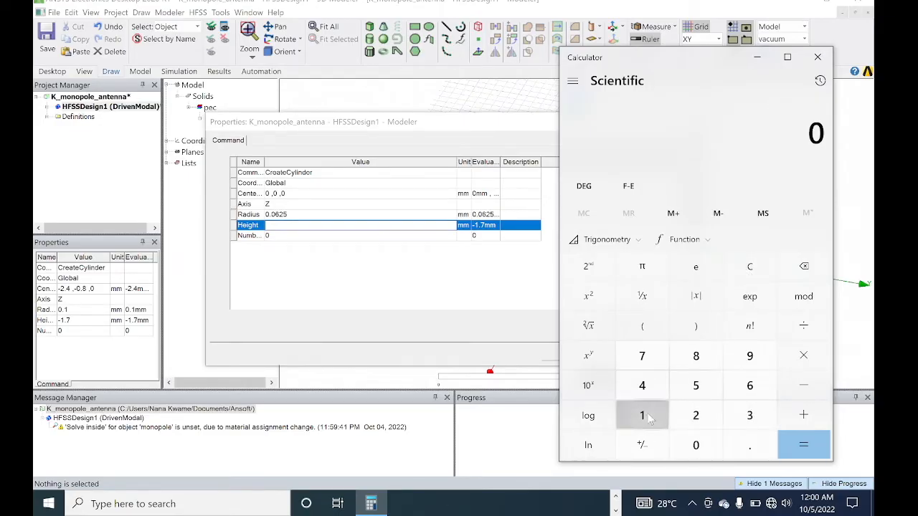
pyautogui.click(804, 330)
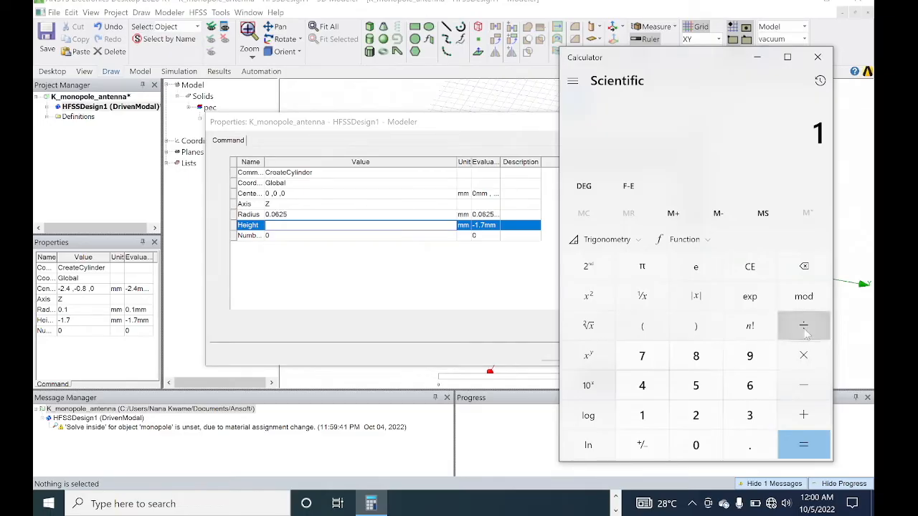
pyautogui.click(661, 389)
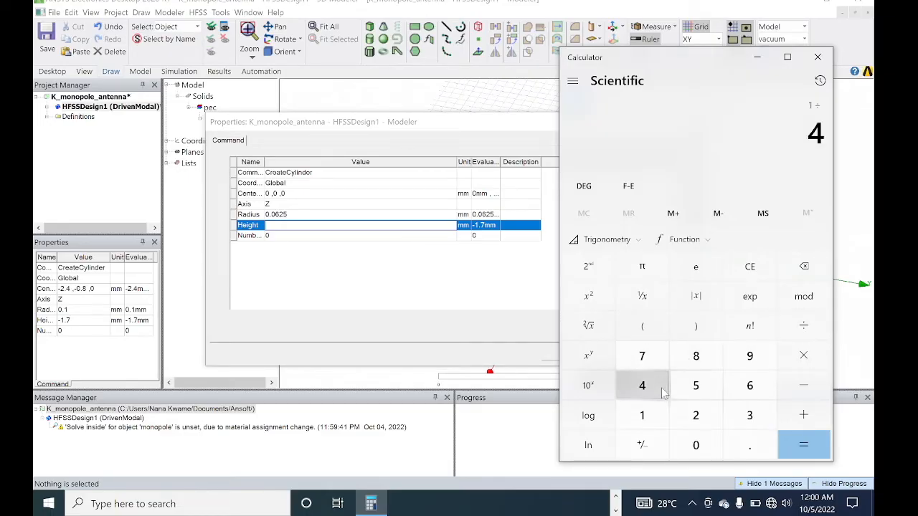
pyautogui.click(817, 443)
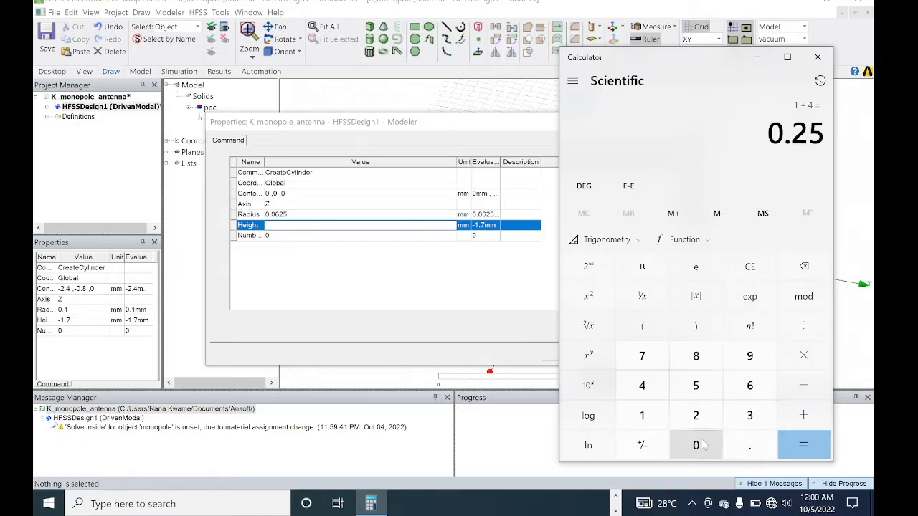
# Clear the calculator and compute 0.25 × 120 for the quarter-wavelength height.
pyautogui.click(749, 266)
pyautogui.click(745, 446)
pyautogui.click(695, 418)
pyautogui.click(696, 387)
pyautogui.click(803, 359)
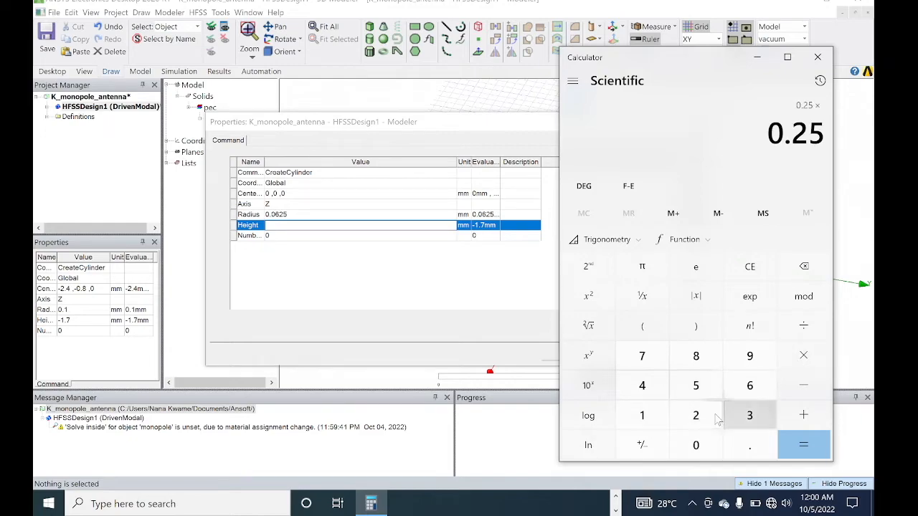
pyautogui.click(641, 416)
pyautogui.click(695, 416)
pyautogui.click(699, 442)
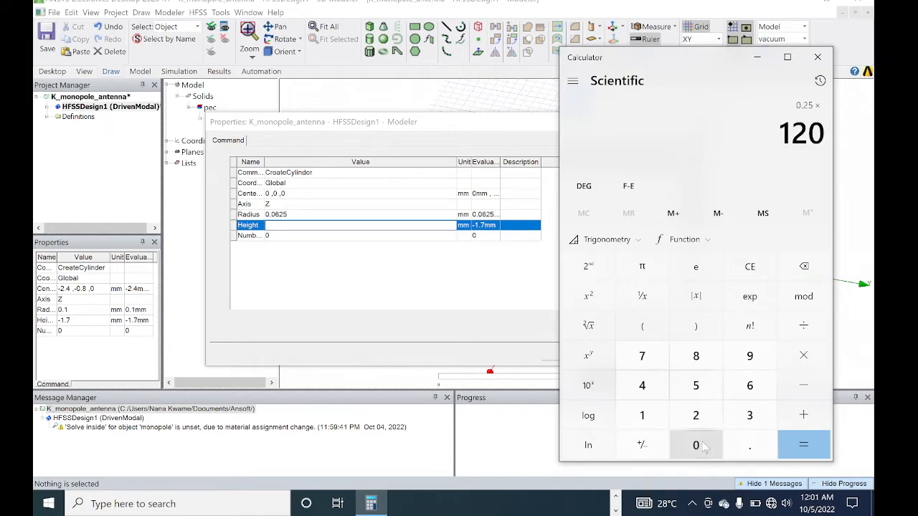
pyautogui.click(809, 446)
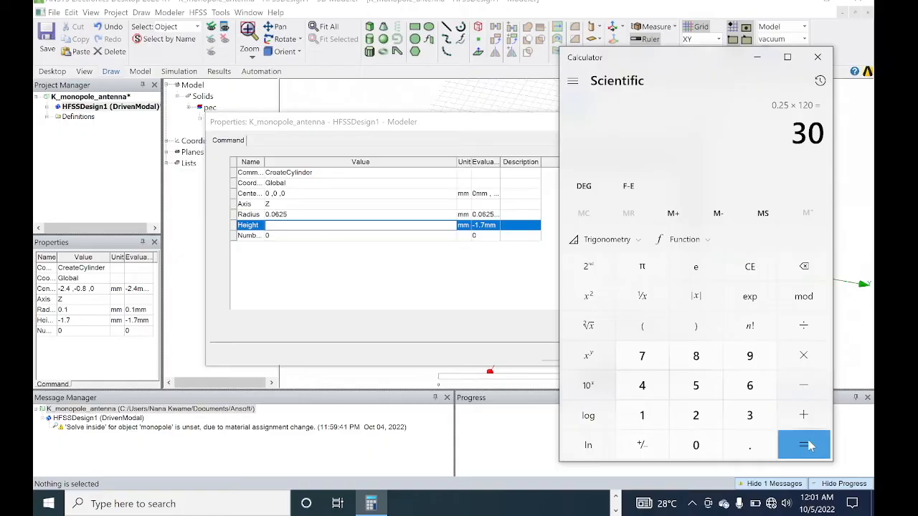
# Return to the cylinder's properties in ANSYS Electronics Desktop and enter a height of 30 mm.
pyautogui.click(357, 226)
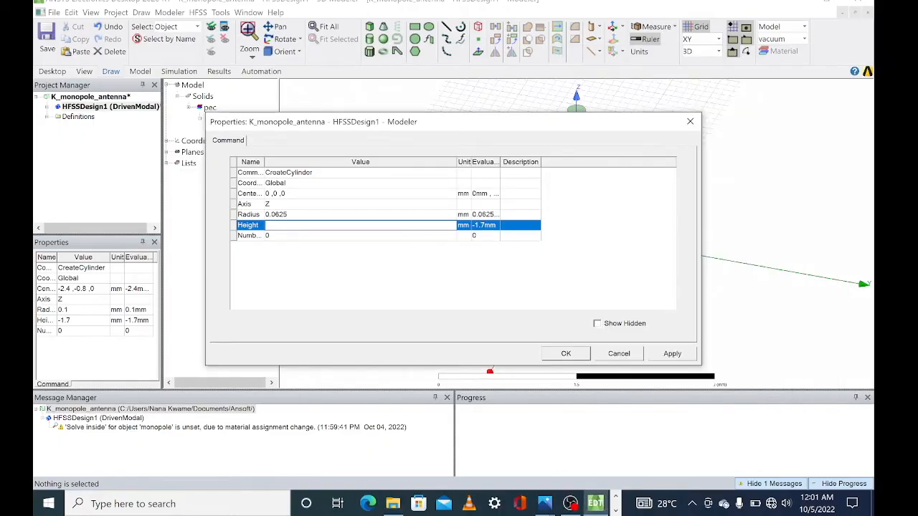
pyautogui.write('30')
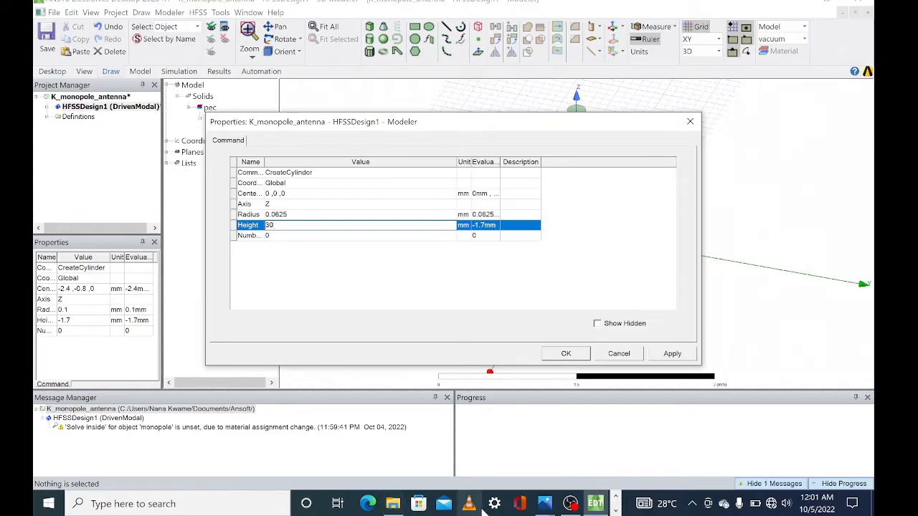
pyautogui.moveTo(545, 508)
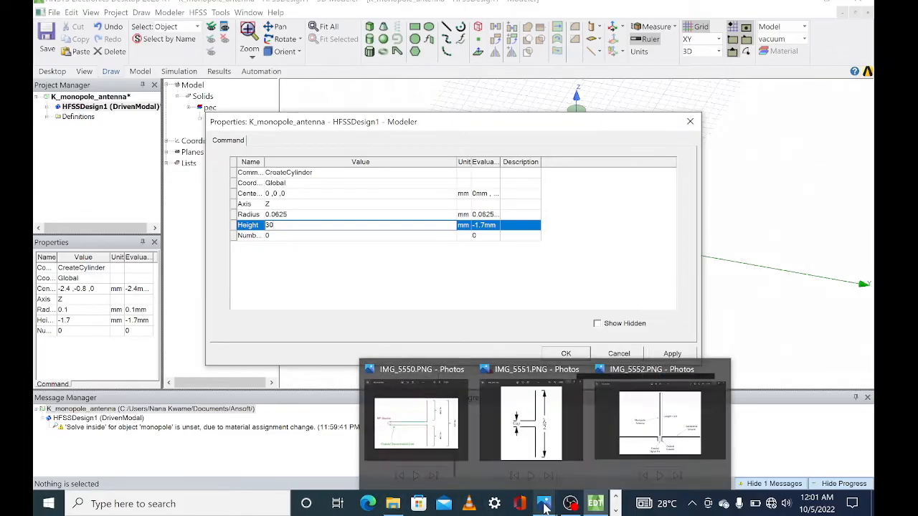
# Consult the IMG_5552.PNG monopole diagram, return to the cylinder's properties and set its centre position to 0, 0, 0.125 mm.
pyautogui.click(638, 429)
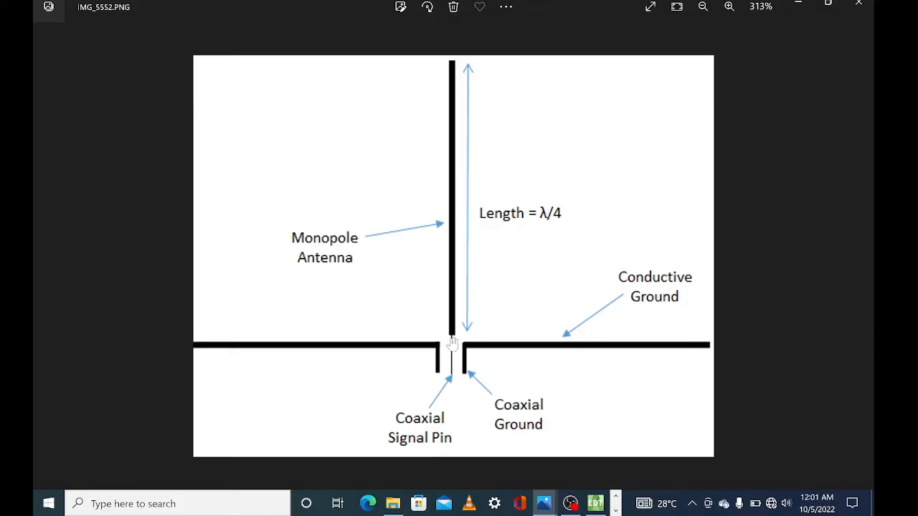
pyautogui.click(802, 4)
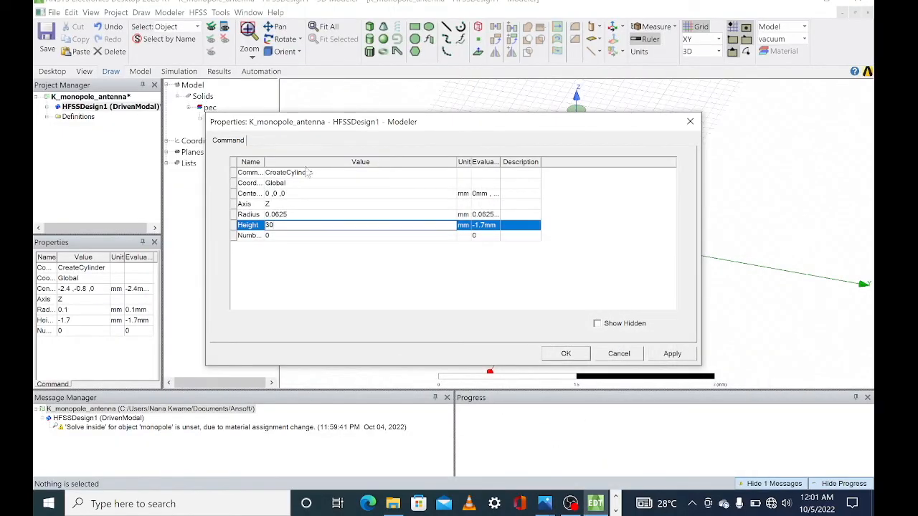
pyautogui.click(295, 194)
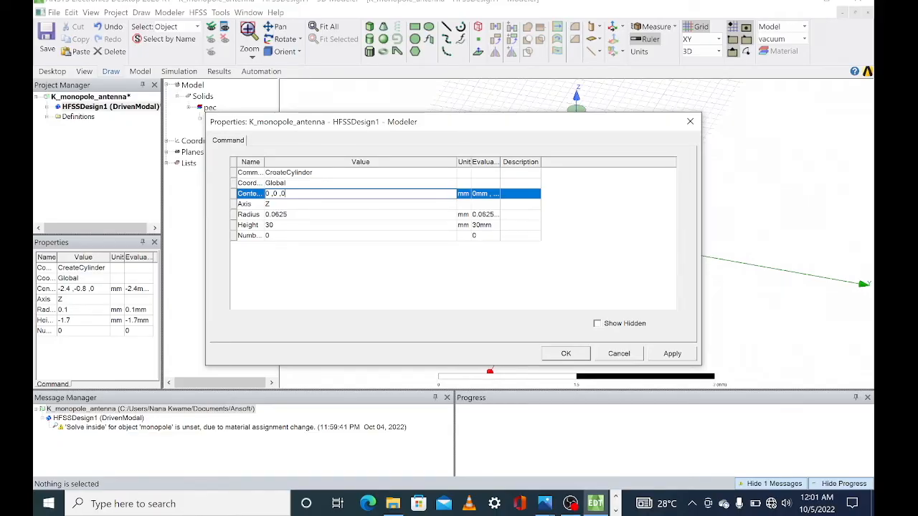
pyautogui.write(',')
pyautogui.click(664, 355)
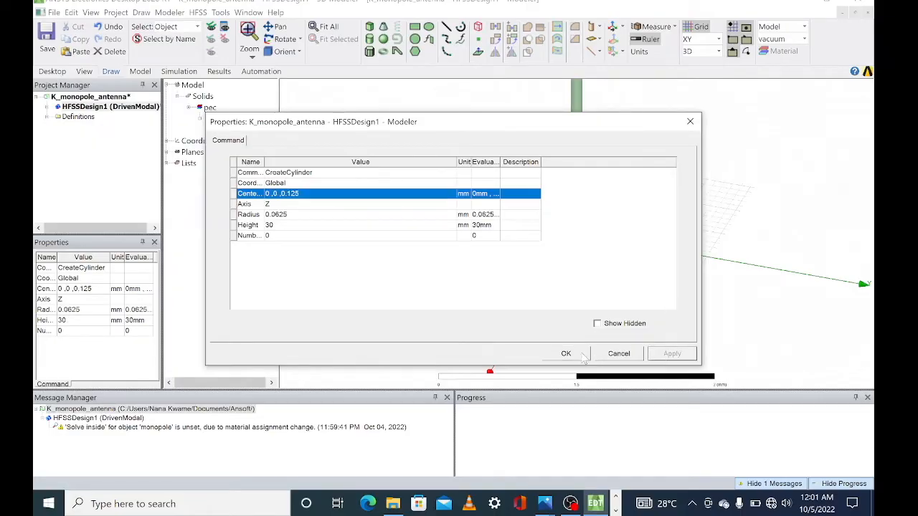
pyautogui.click(568, 354)
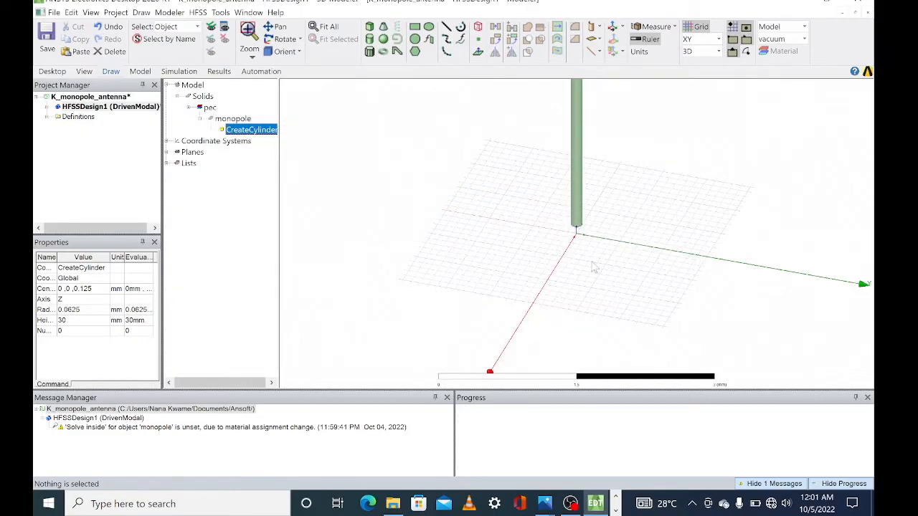
# Draw a rectangle about 2 by 1.7 mm around the origin on the XY plane and name it ground.
pyautogui.keyDown('alt'); pyautogui.moveTo(590, 263); pyautogui.dragTo(588, 300); pyautogui.keyUp('alt')
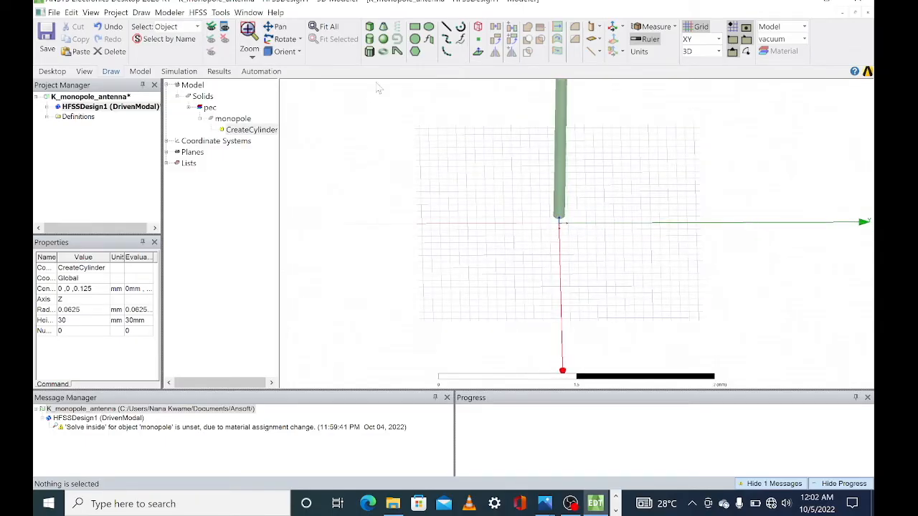
pyautogui.click(415, 26)
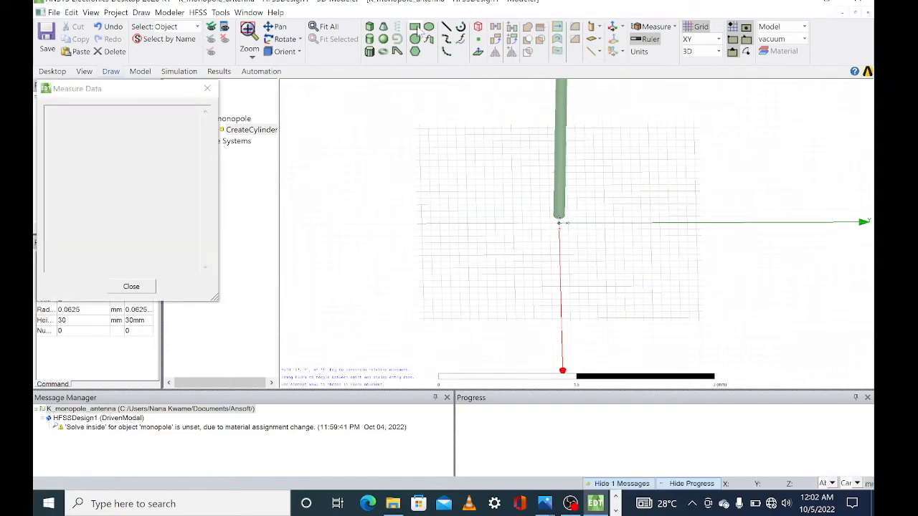
pyautogui.click(484, 154)
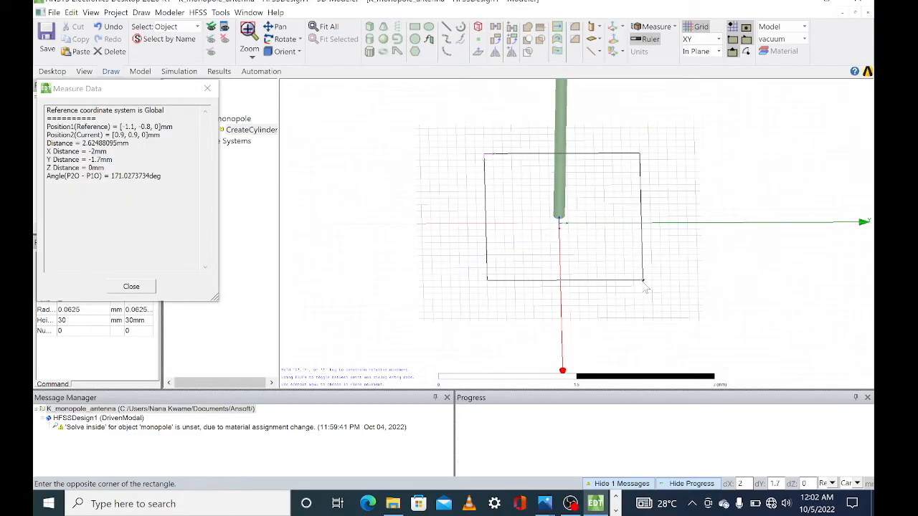
pyautogui.click(644, 285)
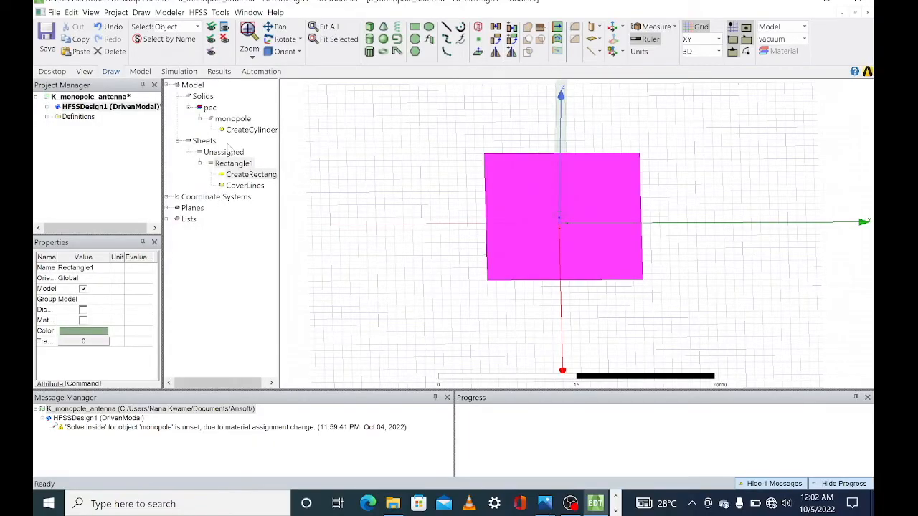
pyautogui.click(81, 267)
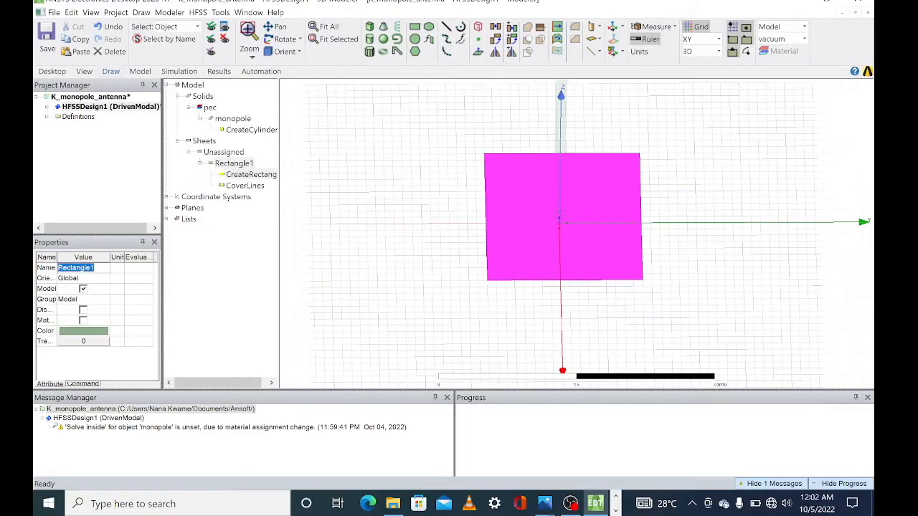
pyautogui.write('ground')
pyautogui.press('Return')
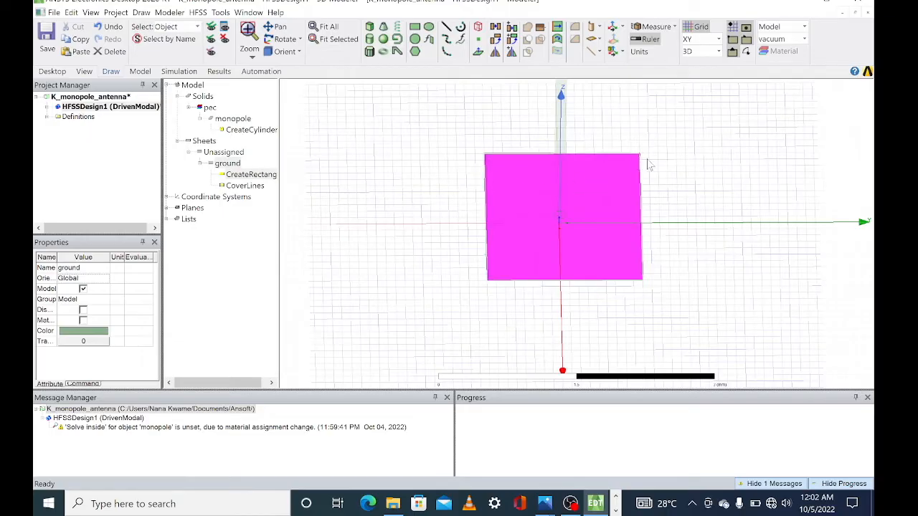
# Open the ground rectangle's creation properties and set its position to 0, 0, 0 mm.
pyautogui.click(263, 178)
pyautogui.doubleClick(264, 180)
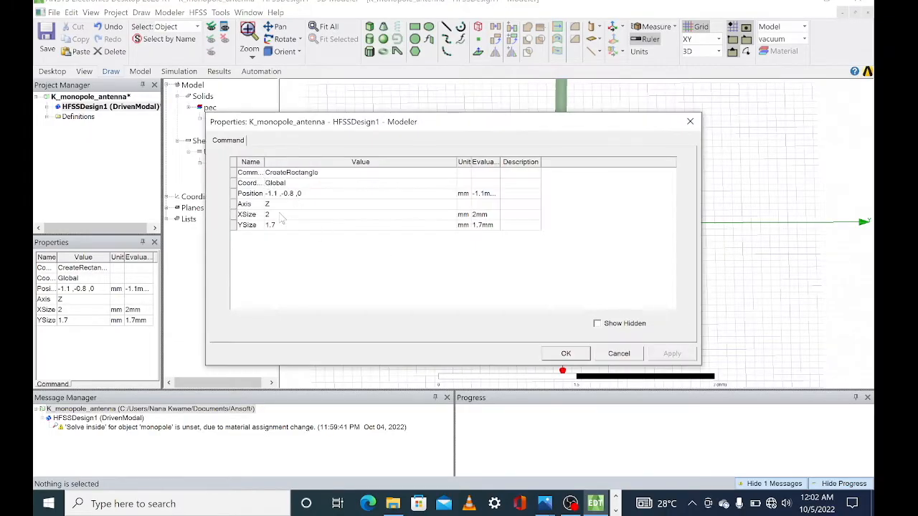
pyautogui.click(288, 193)
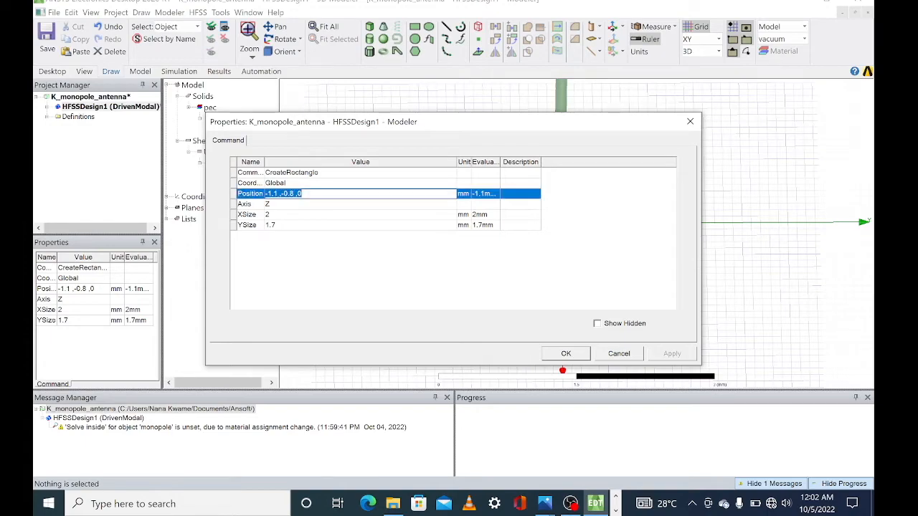
pyautogui.click(295, 193)
pyautogui.press('BackSpace')
pyautogui.press('BackSpace')
pyautogui.press('BackSpace')
pyautogui.press('BackSpace')
pyautogui.press('BackSpace')
pyautogui.write('0')
# Set the ground rectangle's XSize to 20 mm and YSize to 40 mm, and apply the changes.
pyautogui.click(291, 217)
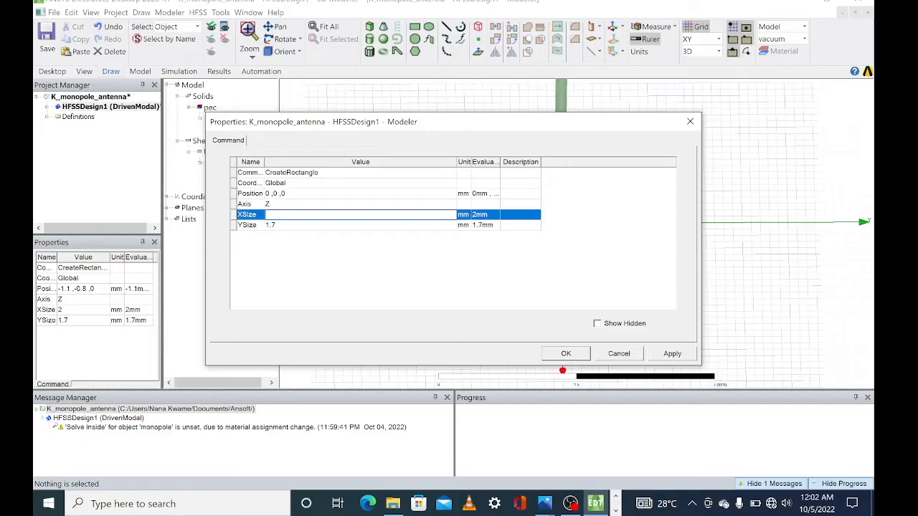
pyautogui.write('0')
pyautogui.press('Tab')
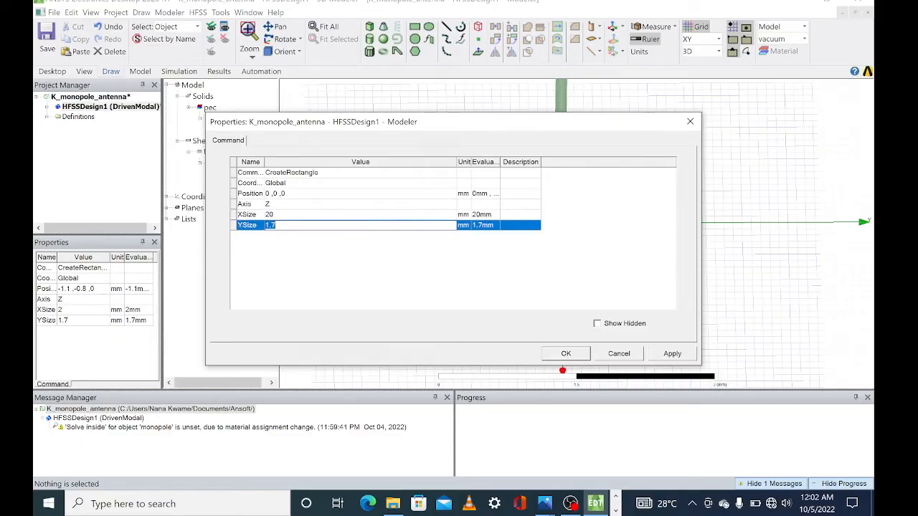
pyautogui.press('BackSpace')
pyautogui.press('Return')
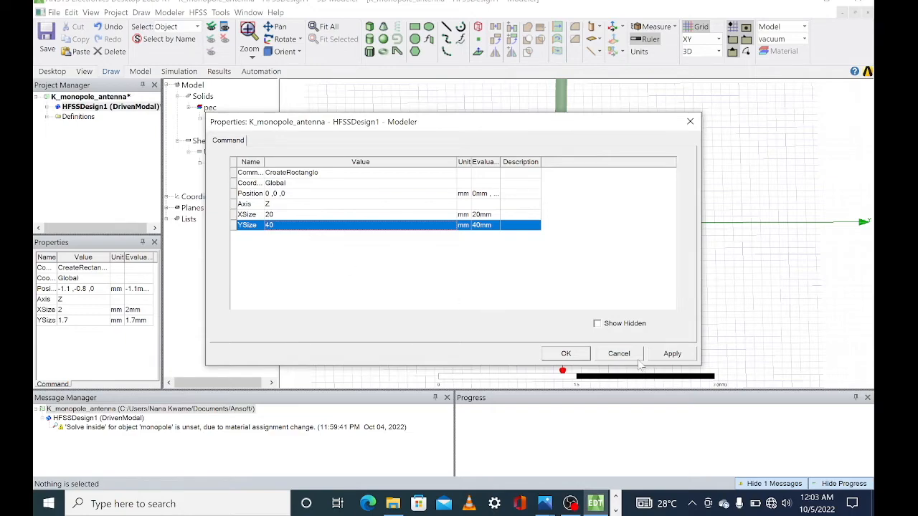
pyautogui.click(672, 355)
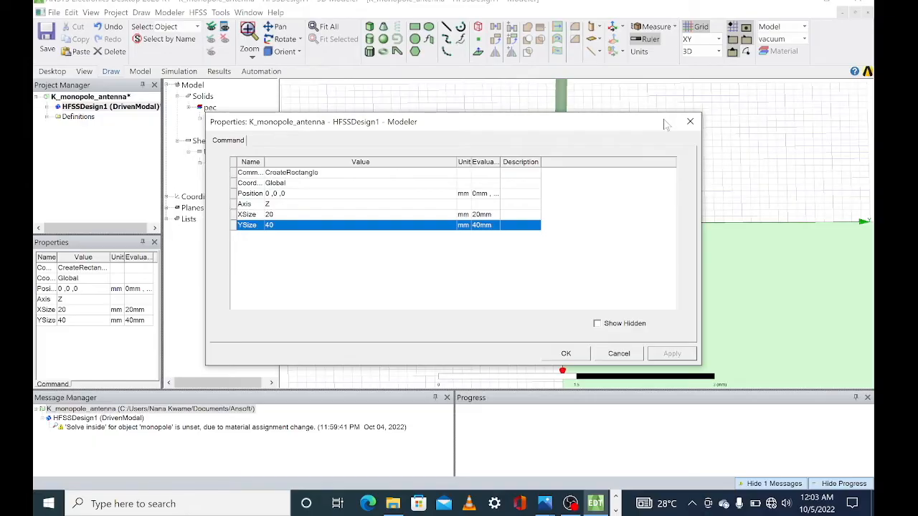
pyautogui.click(690, 121)
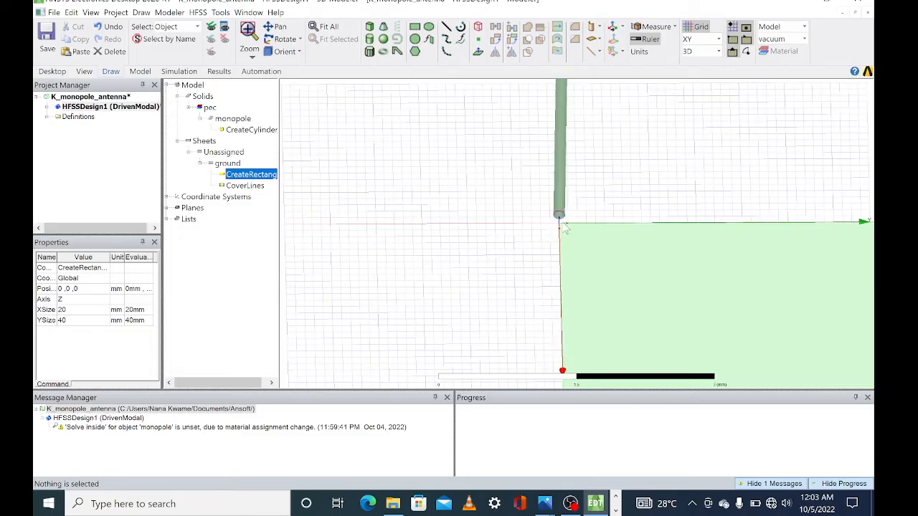
# Centre the ground rectangle on the origin by setting its position to -20/2, -40/2, 0 mm.
pyautogui.doubleClick(250, 175)
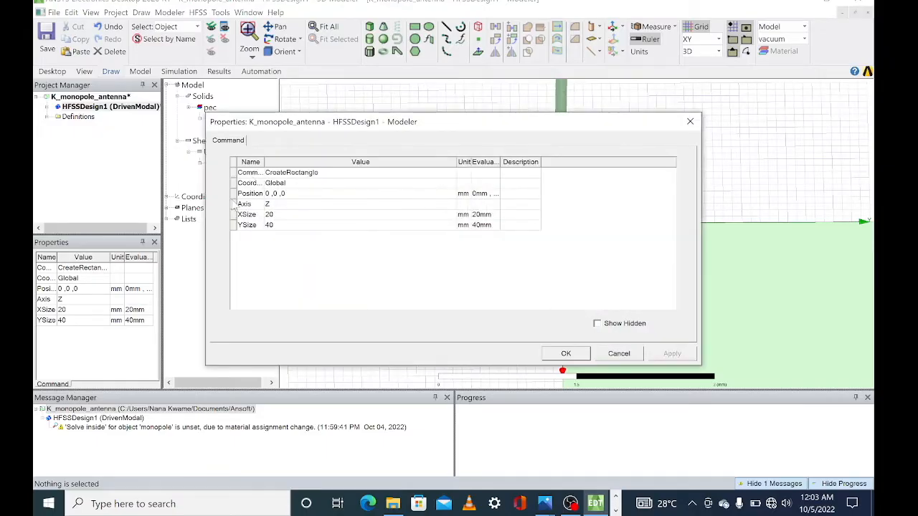
pyautogui.click(278, 193)
pyautogui.click(278, 193)
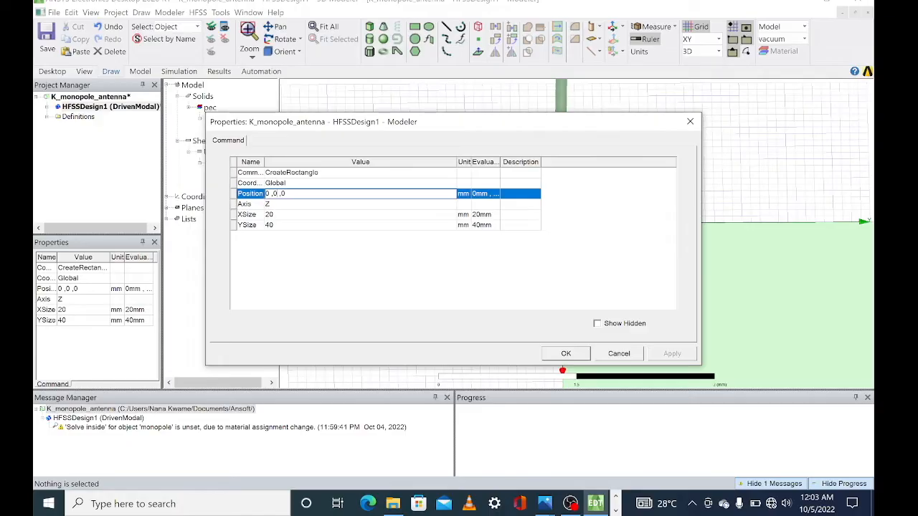
pyautogui.press('BackSpace')
pyautogui.press('BackSpace')
pyautogui.write('-20/2')
pyautogui.click(573, 357)
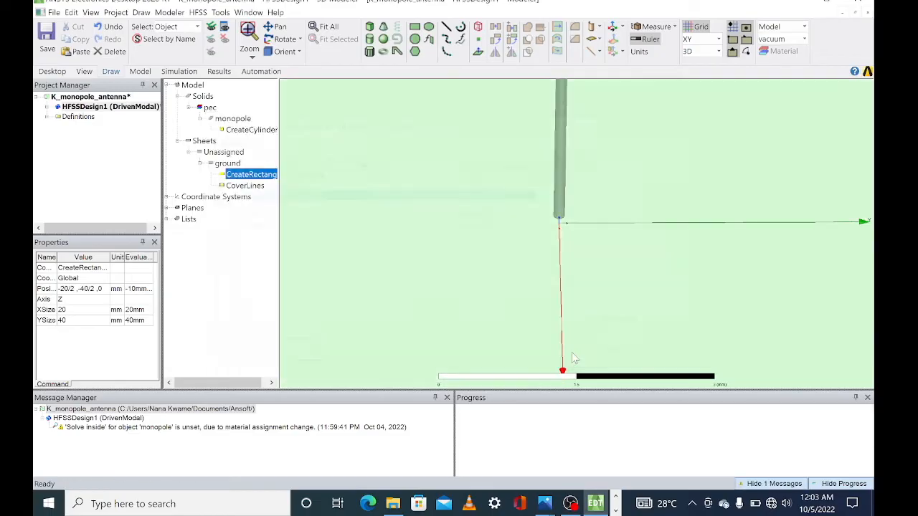
# Examine the ground sheet around the origin, select the monopole and inspect the gap below its lower end from the side.
pyautogui.scroll(-1, 615, 264)
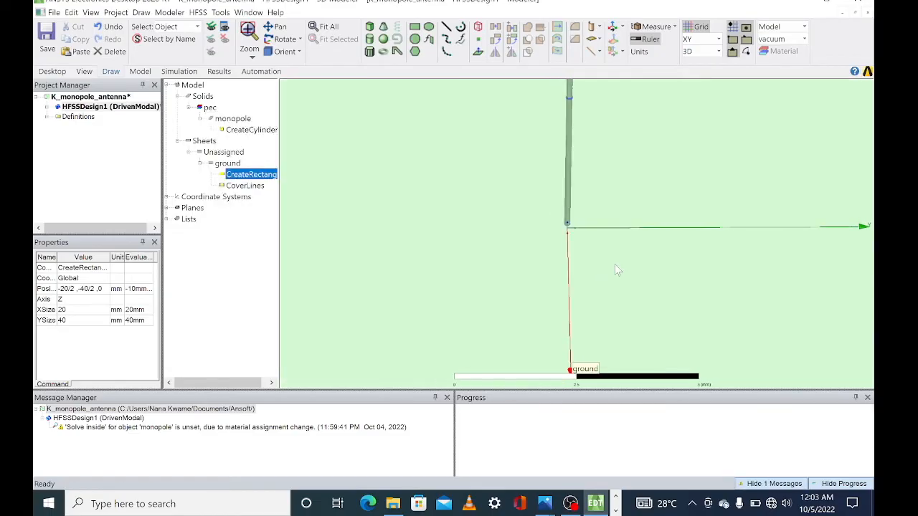
pyautogui.scroll(-5, 615, 269)
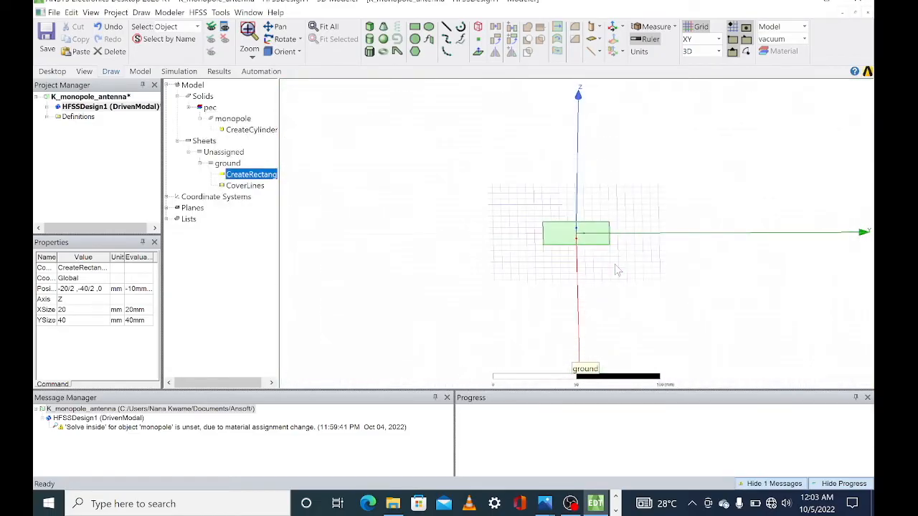
pyautogui.scroll(3, 615, 269)
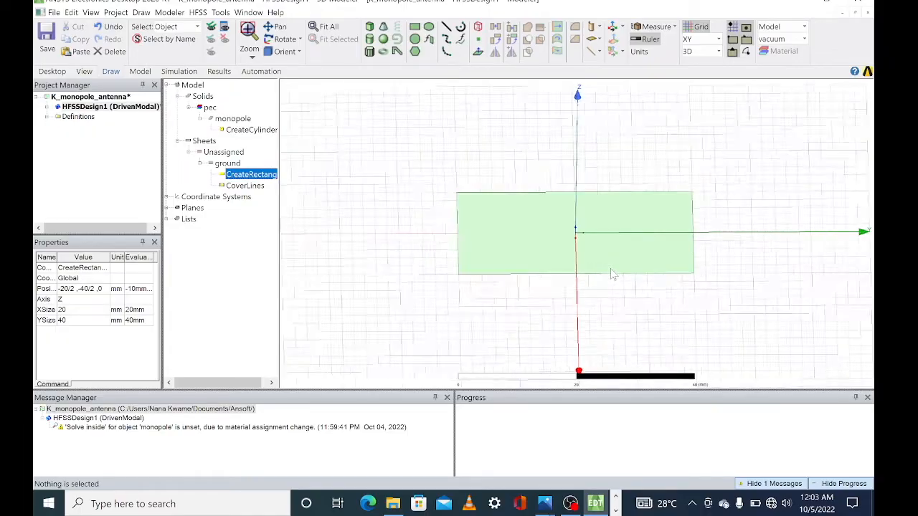
pyautogui.scroll(1, 610, 271)
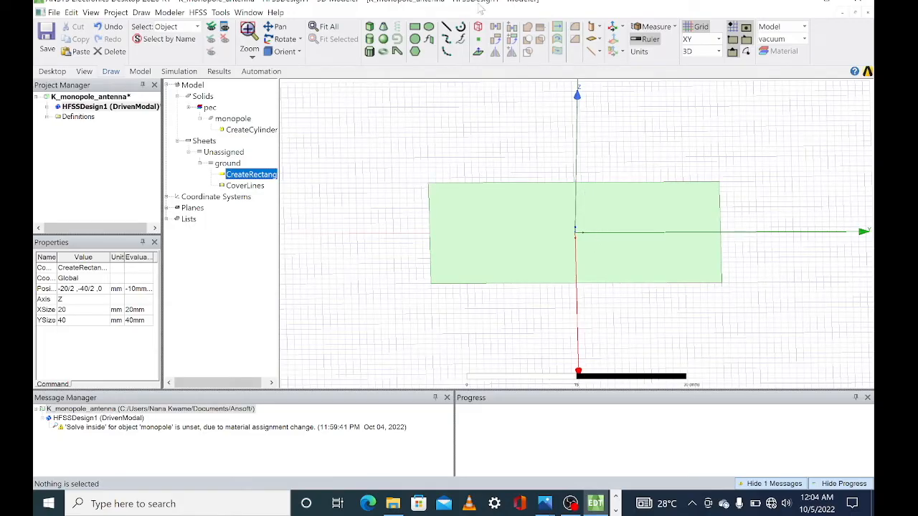
pyautogui.click(334, 29)
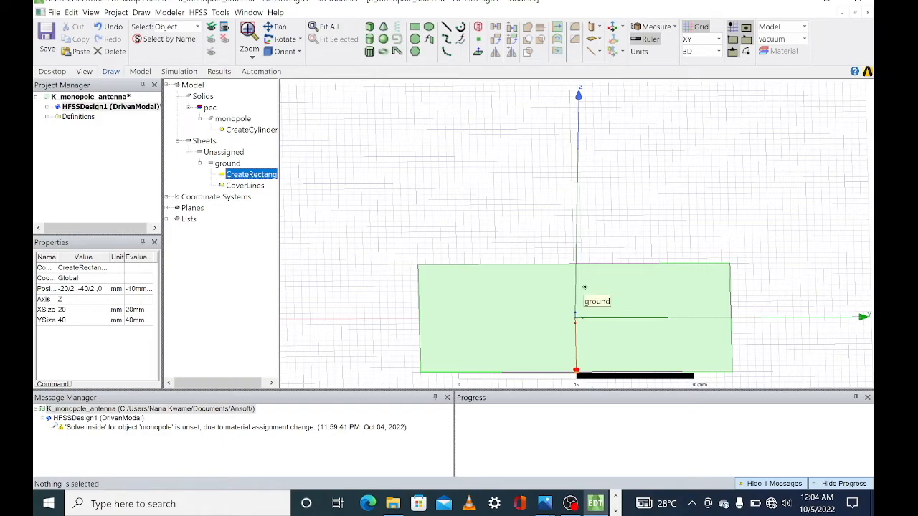
pyautogui.scroll(1, 584, 287)
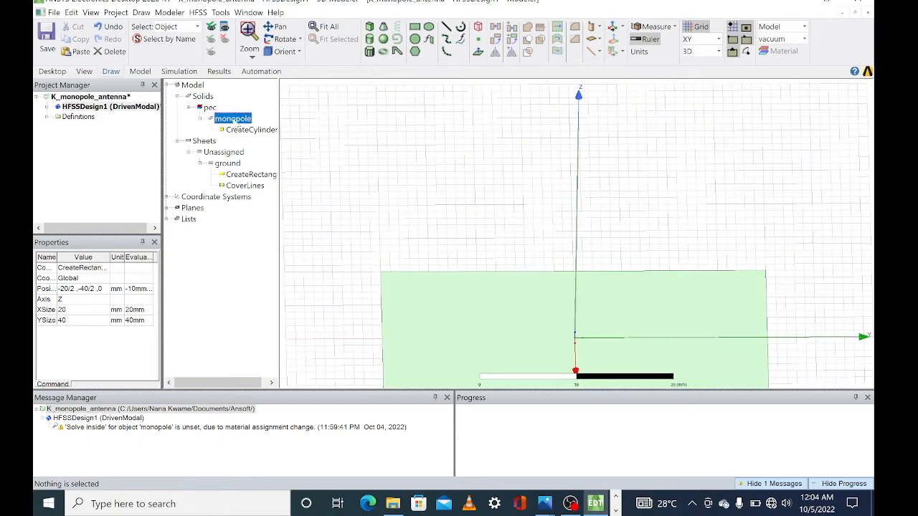
pyautogui.click(233, 119)
pyautogui.scroll(5, 542, 238)
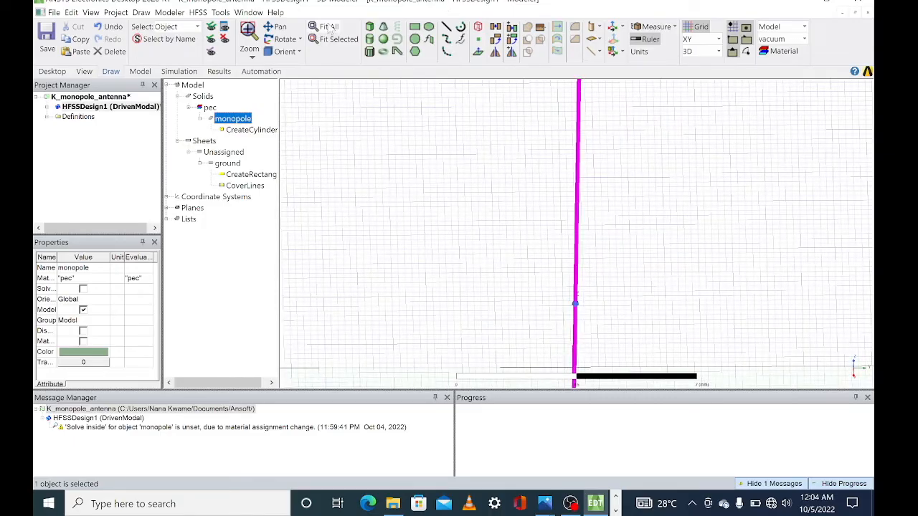
pyautogui.click(276, 27)
pyautogui.moveTo(634, 330); pyautogui.dragTo(630, 63)
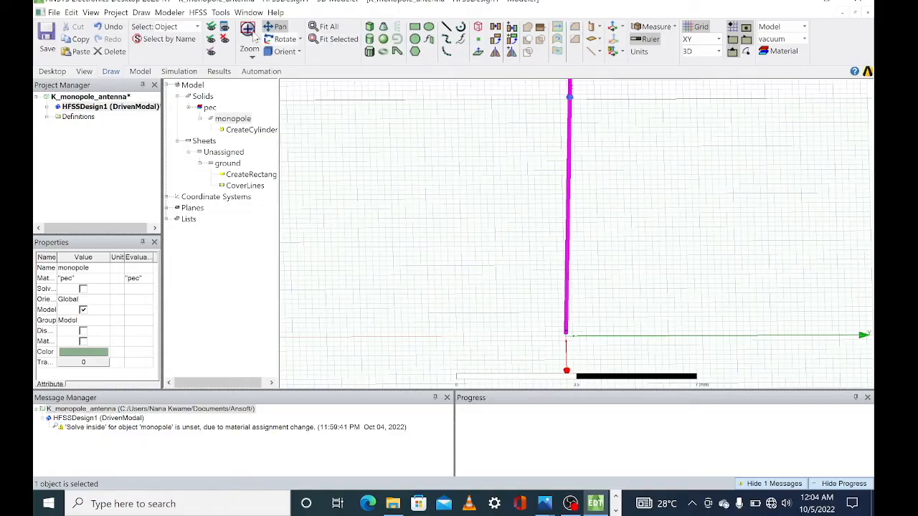
pyautogui.click(249, 32)
pyautogui.moveTo(510, 307); pyautogui.dragTo(624, 348)
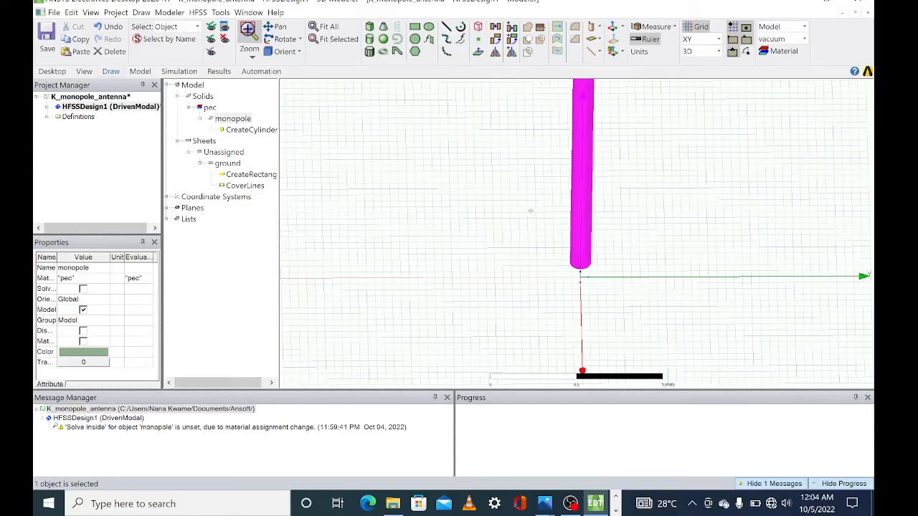
pyautogui.click(300, 40)
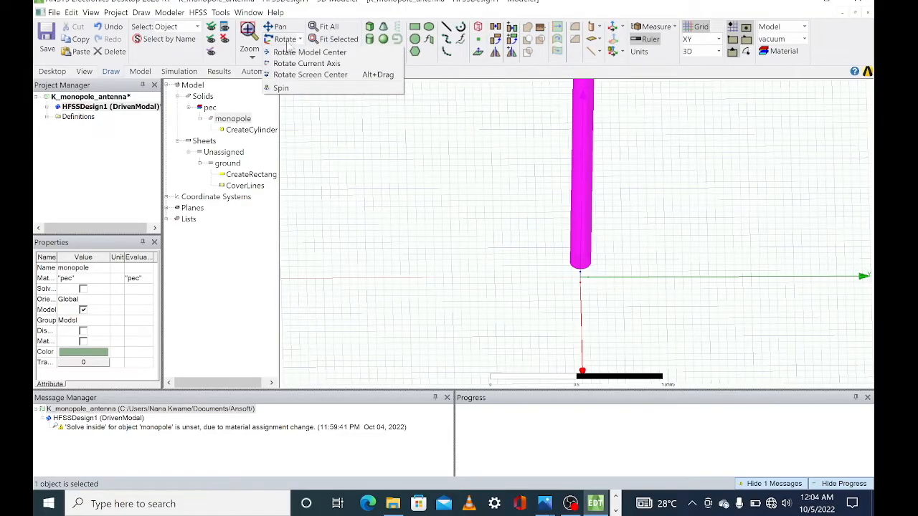
pyautogui.click(290, 63)
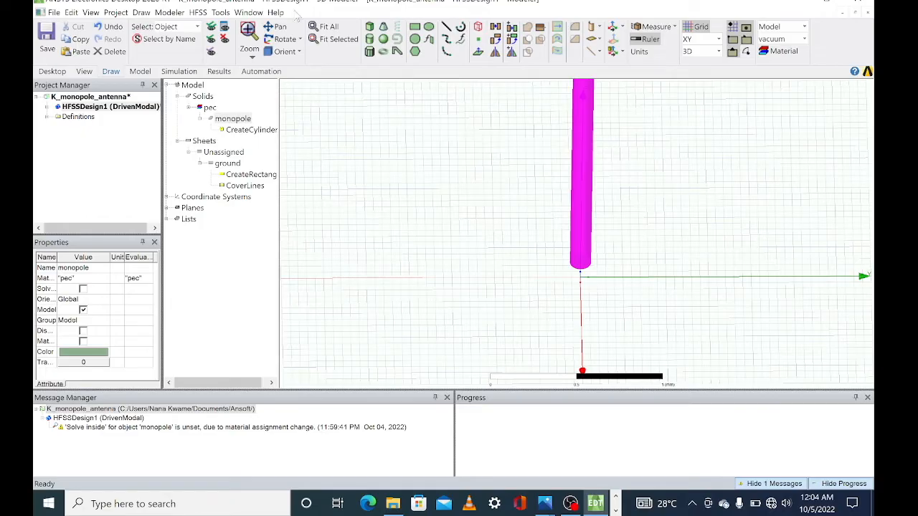
pyautogui.keyDown('alt'); pyautogui.doubleClick(650, 224); pyautogui.keyUp('alt')
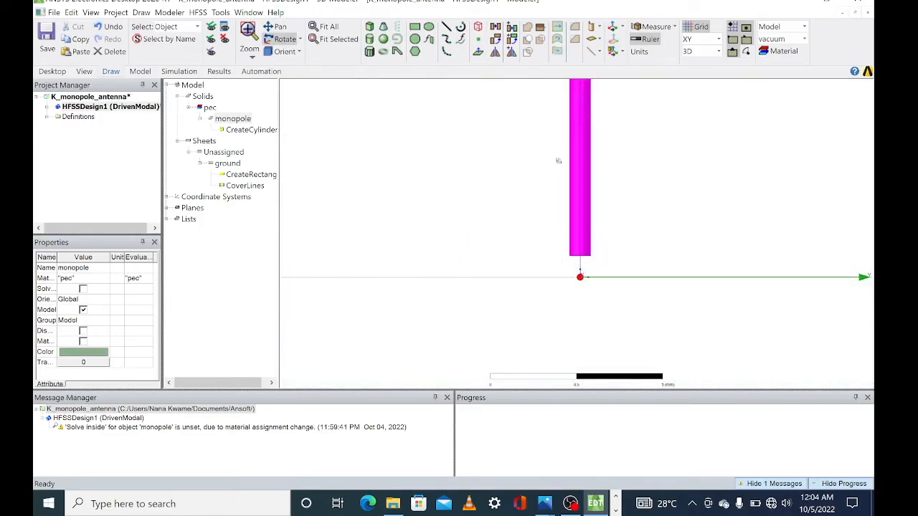
# Change the active drawing plane from XY to YZ for working at the monopole's lower end.
pyautogui.click(718, 40)
pyautogui.click(702, 63)
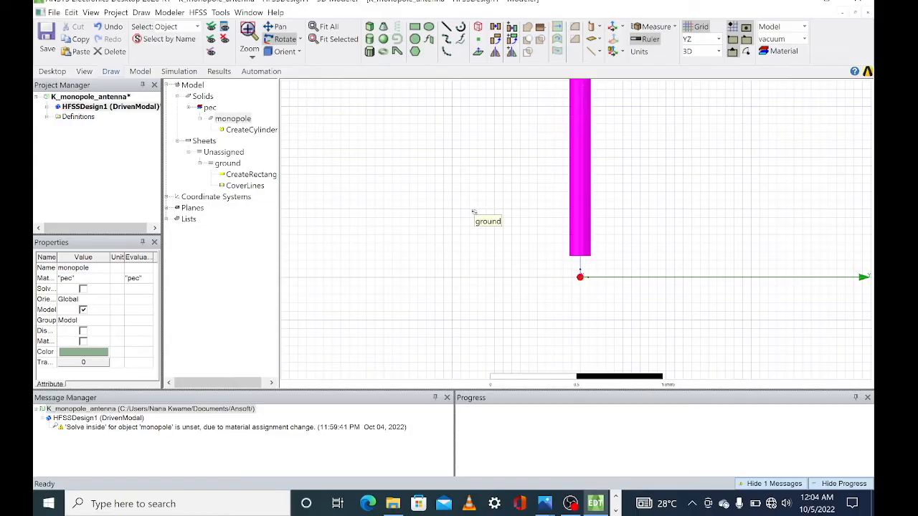
pyautogui.press('Escape')
pyautogui.click(248, 30)
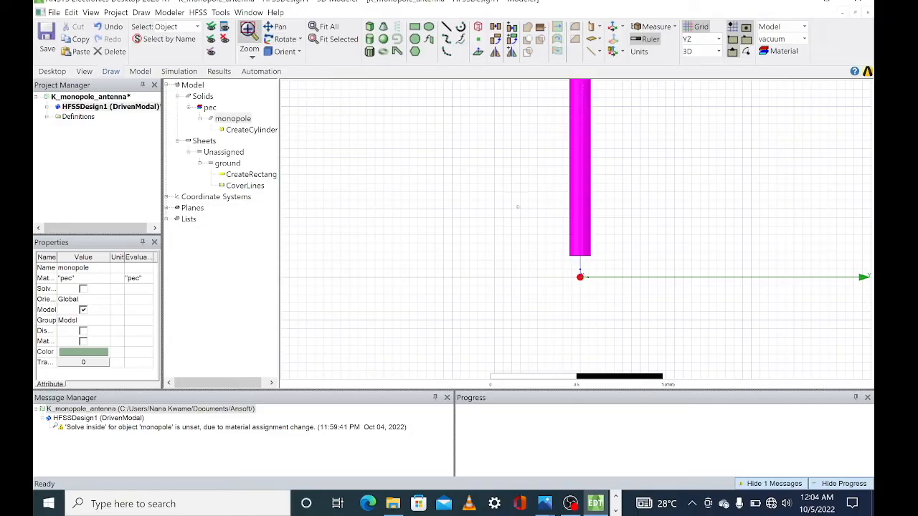
# Draw a rectangle about 0.12 by 0.125 mm on the YZ plane, from the monopole's lower edge down to the Y axis.
pyautogui.moveTo(474, 192); pyautogui.dragTo(678, 293)
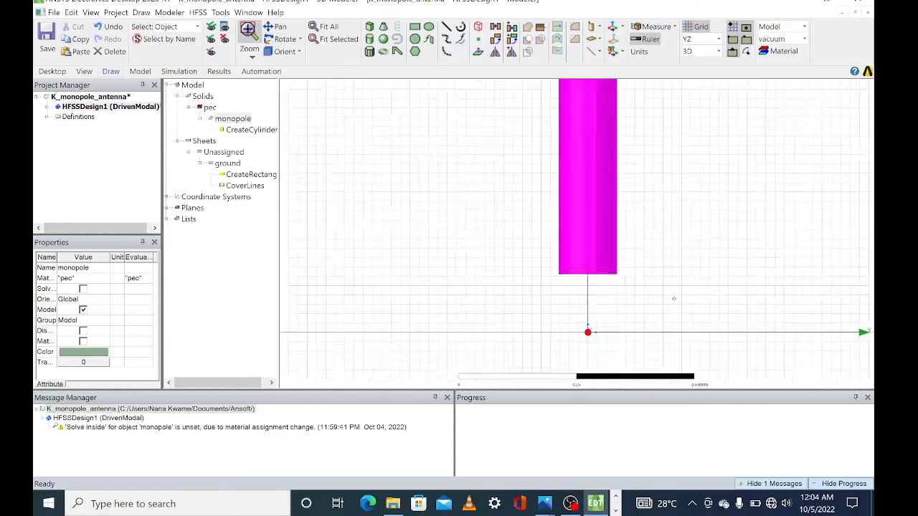
pyautogui.moveTo(445, 203); pyautogui.dragTo(858, 385)
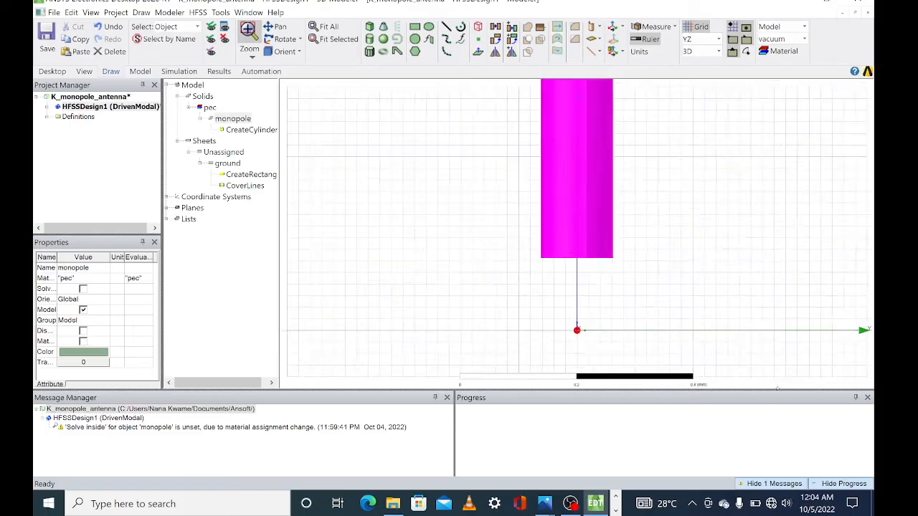
pyautogui.click(415, 27)
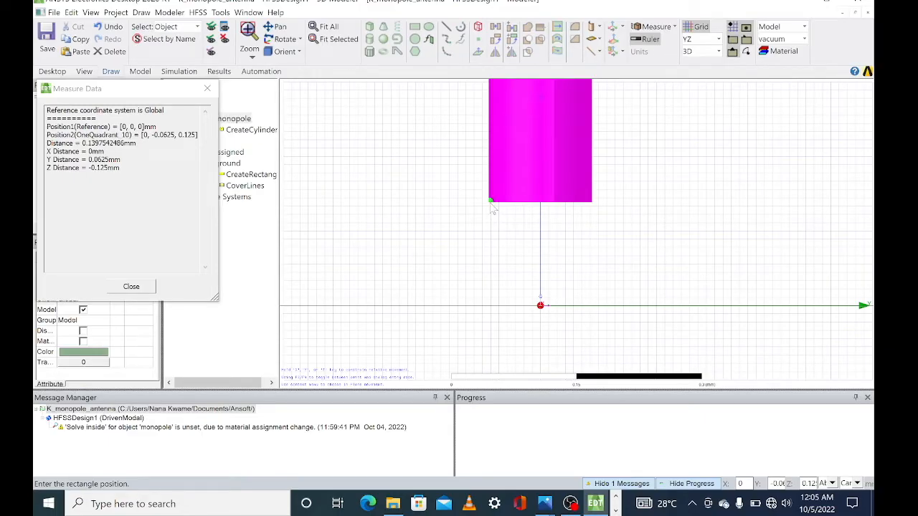
pyautogui.click(490, 201)
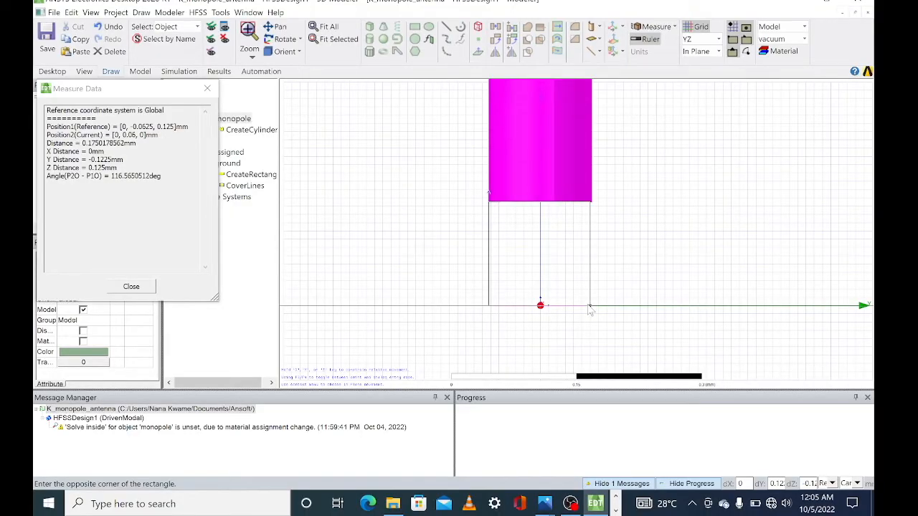
pyautogui.click(589, 306)
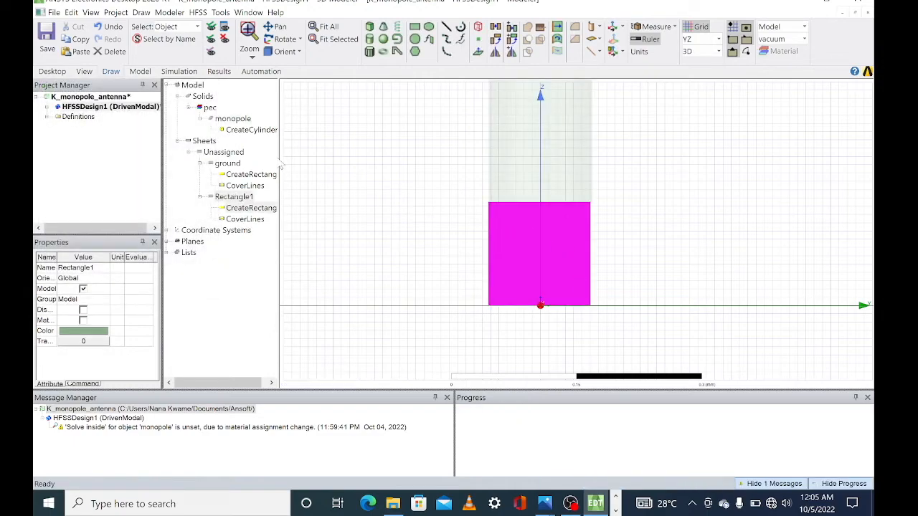
# Set the new rectangle's YSize to 0.125 mm so it spans the monopole's full width.
pyautogui.doubleClick(248, 208)
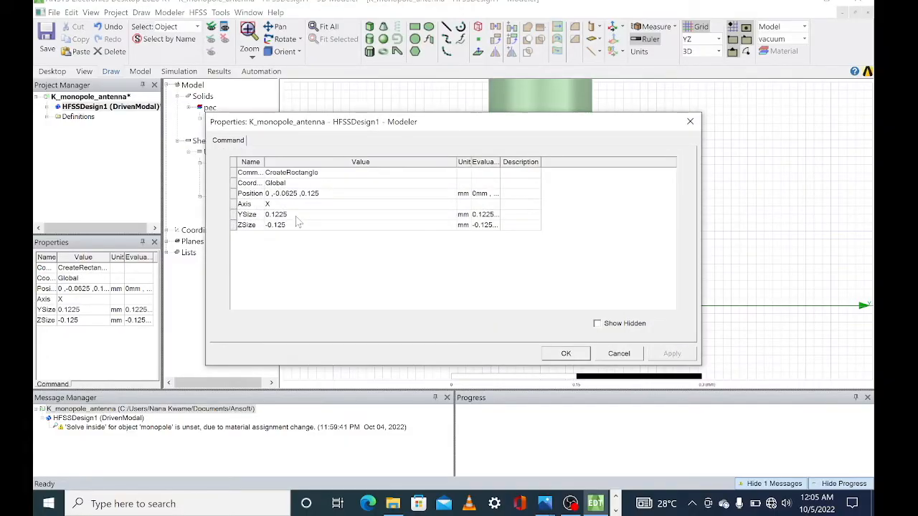
pyautogui.moveTo(463, 127); pyautogui.dragTo(469, 206)
pyautogui.click(319, 297)
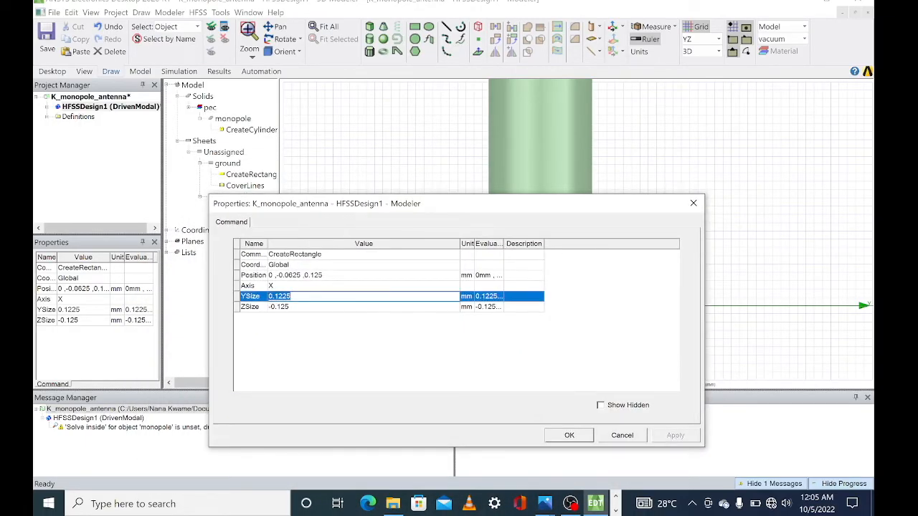
pyautogui.press('BackSpace')
pyautogui.click(574, 437)
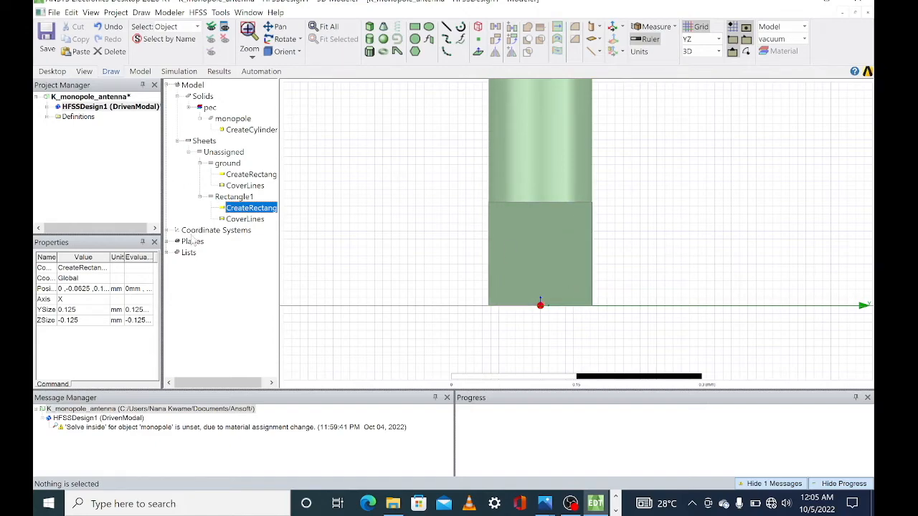
# Rename the small rectangle below the monopole as port.
pyautogui.click(232, 198)
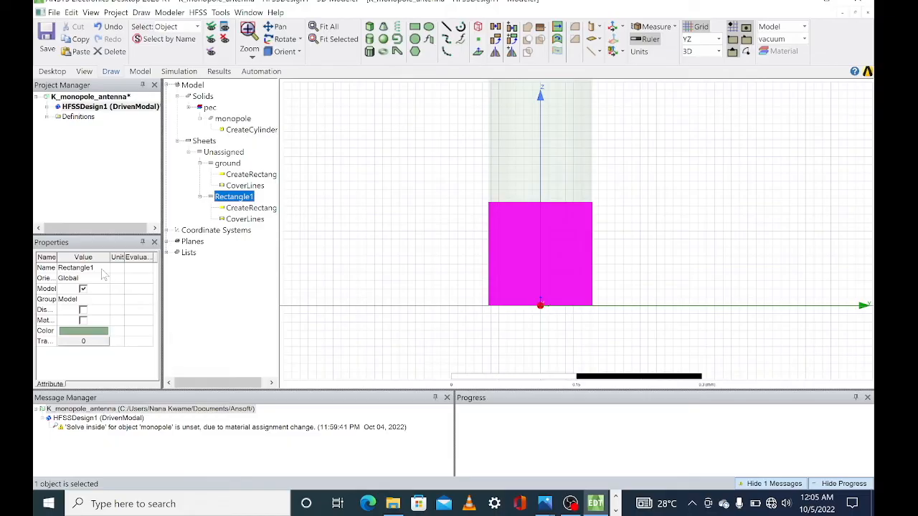
pyautogui.click(102, 269)
pyautogui.write('port')
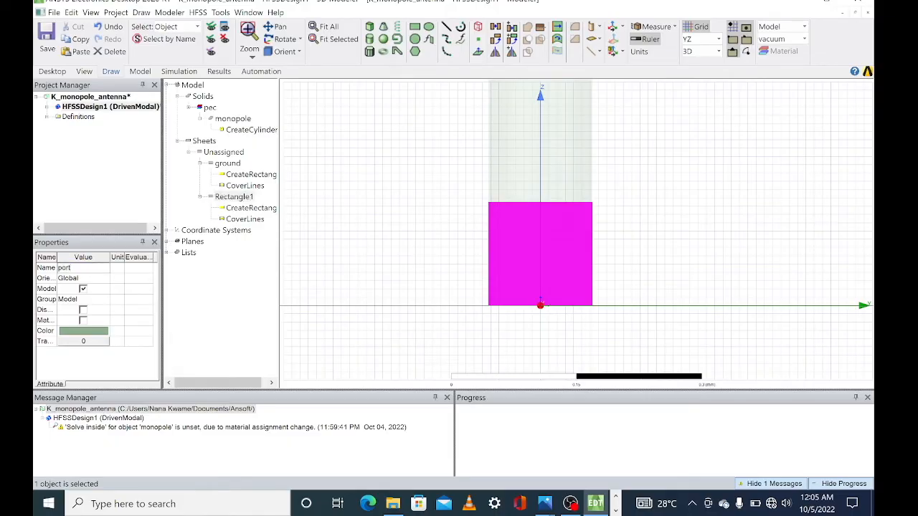
pyautogui.press('Return')
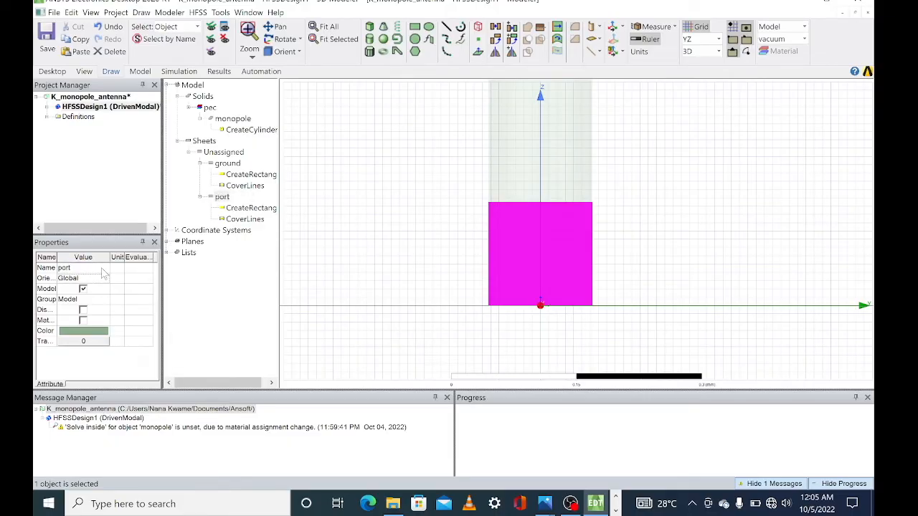
# Give the port sheet a light red colour and a transparency of 0.47.
pyautogui.click(93, 334)
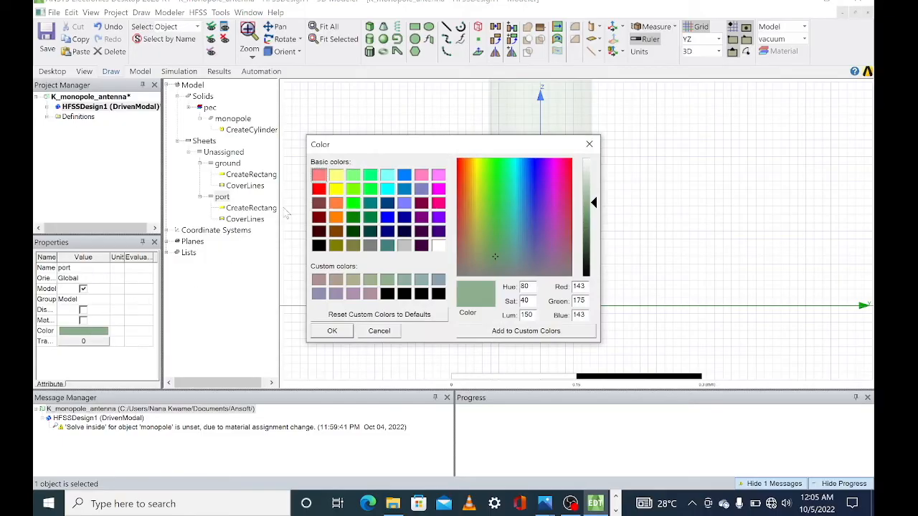
pyautogui.click(320, 175)
pyautogui.click(329, 330)
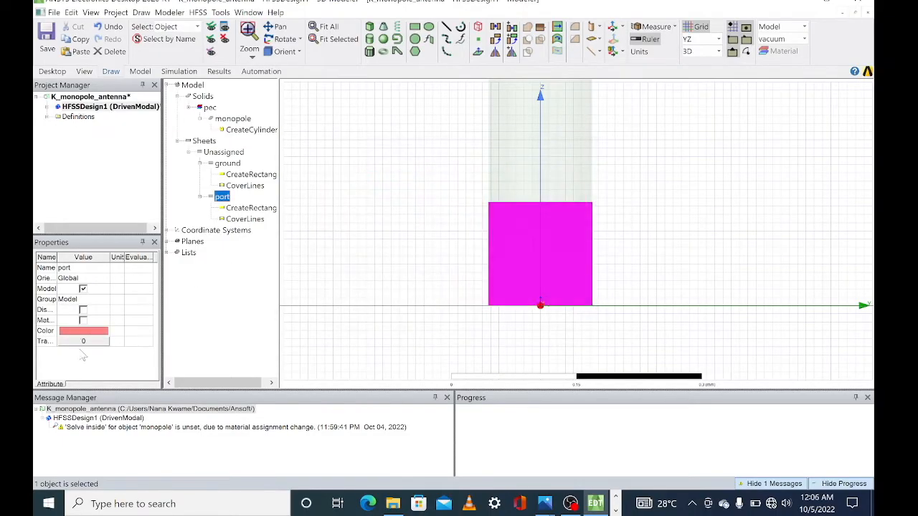
pyautogui.click(91, 342)
pyautogui.moveTo(374, 234); pyautogui.dragTo(430, 239)
pyautogui.click(418, 269)
pyautogui.click(783, 252)
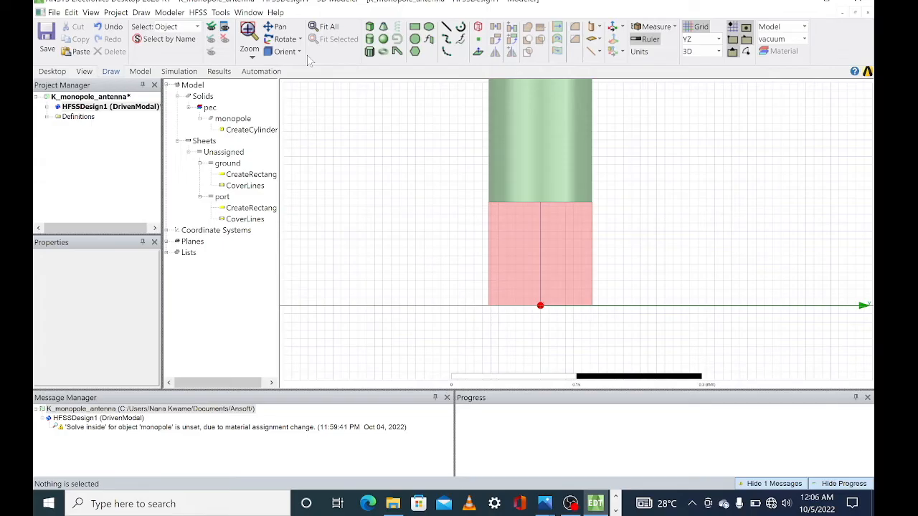
# Start assigning a lumped port excitation to the port sheet, keeping name 1 and a 50 ohm full port impedance.
pyautogui.rightClick(220, 196)
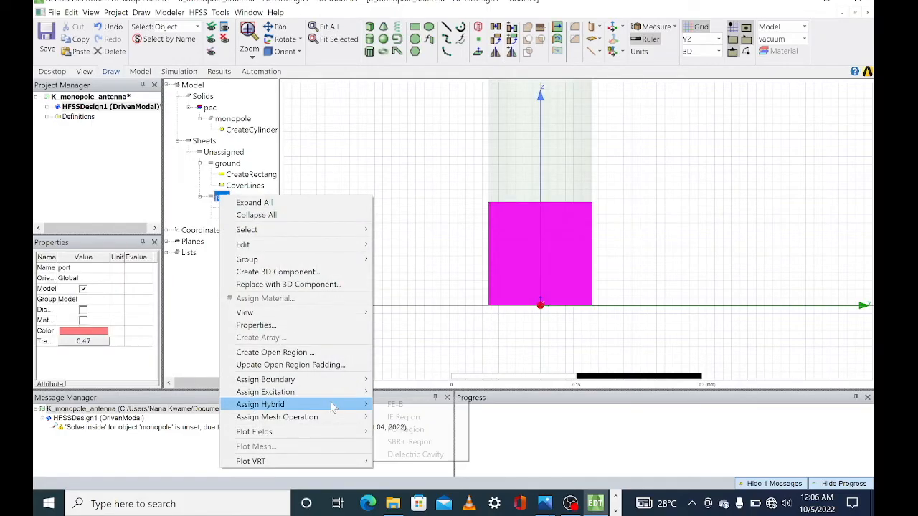
pyautogui.moveTo(342, 397)
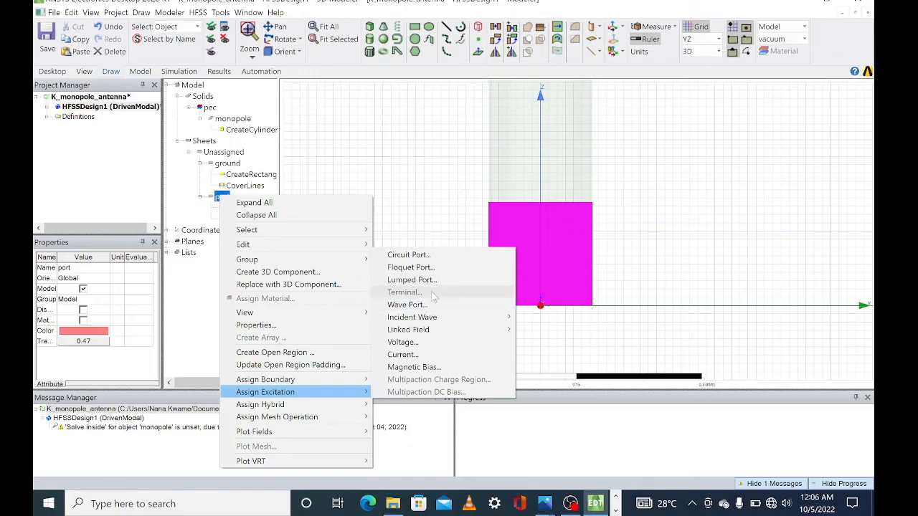
pyautogui.click(410, 279)
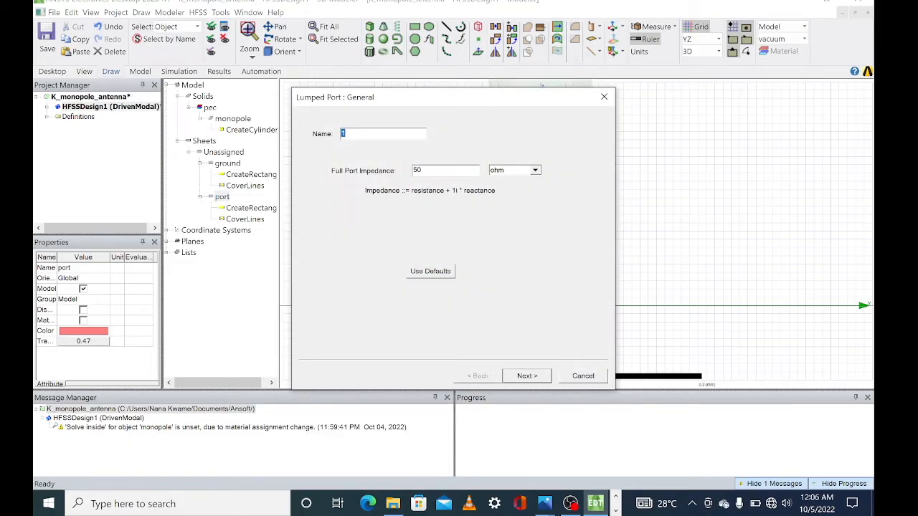
pyautogui.click(524, 378)
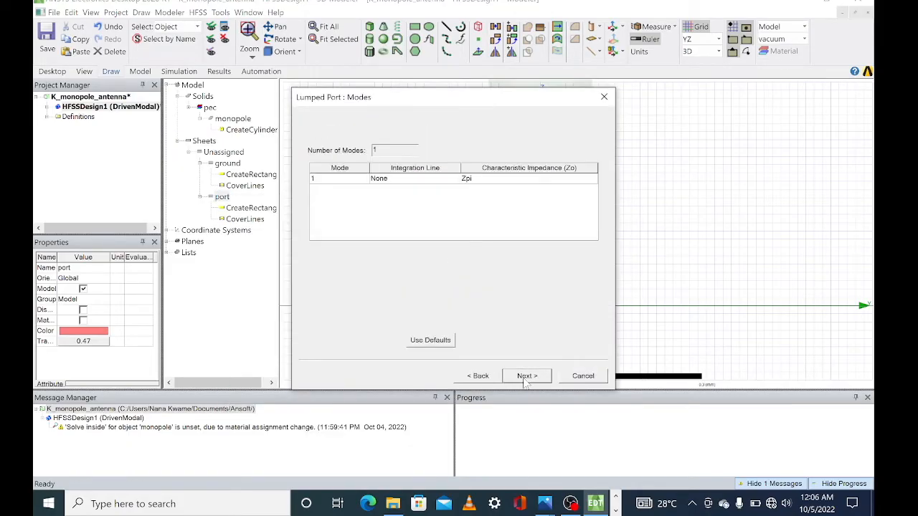
# Define the port's integration line from the origin up to the monopole's bottom centre, and finish with all modes renormalized to 50 ohm.
pyautogui.click(425, 181)
pyautogui.click(436, 199)
pyautogui.click(540, 246)
pyautogui.click(541, 306)
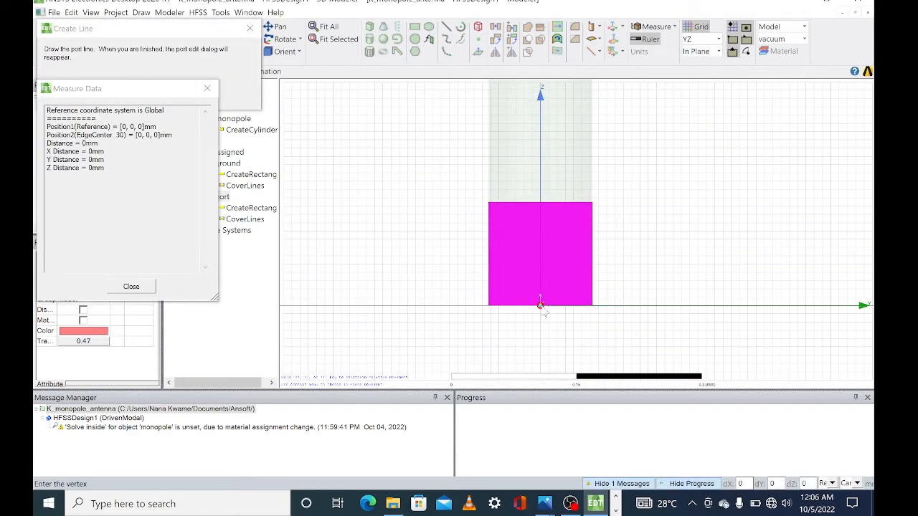
pyautogui.click(541, 206)
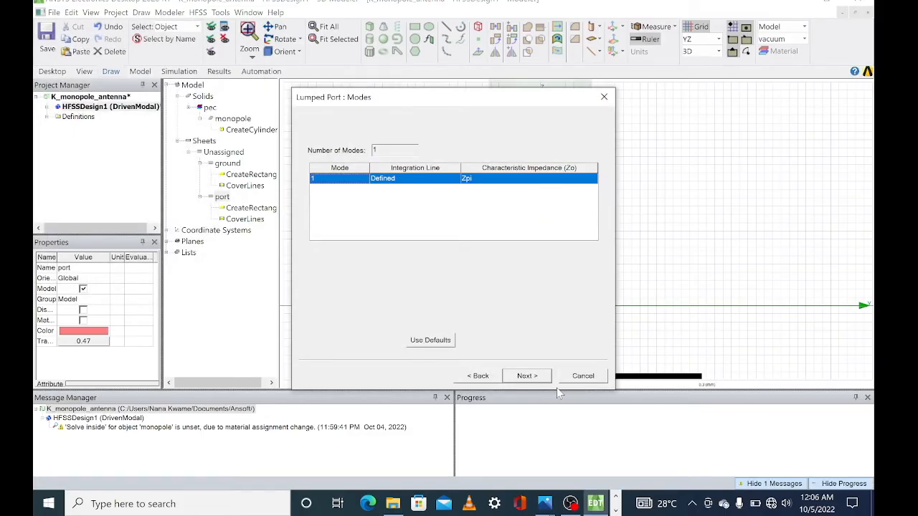
pyautogui.click(527, 375)
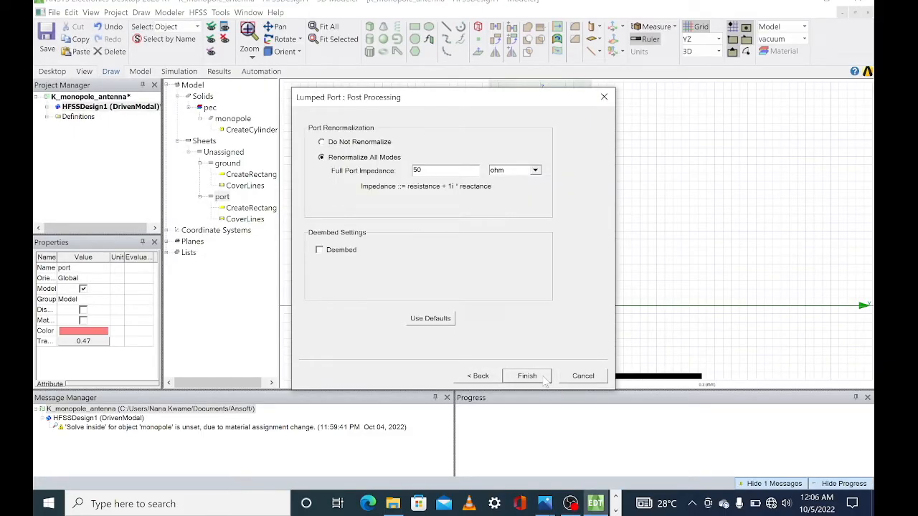
pyautogui.click(527, 376)
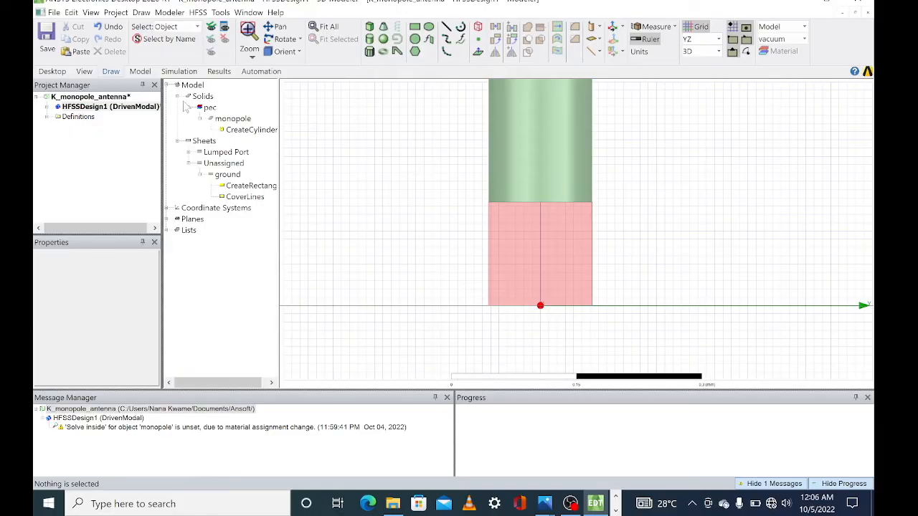
# Expand the design's excitations in the project tree and check the lumped port 1 entry.
pyautogui.click(47, 107)
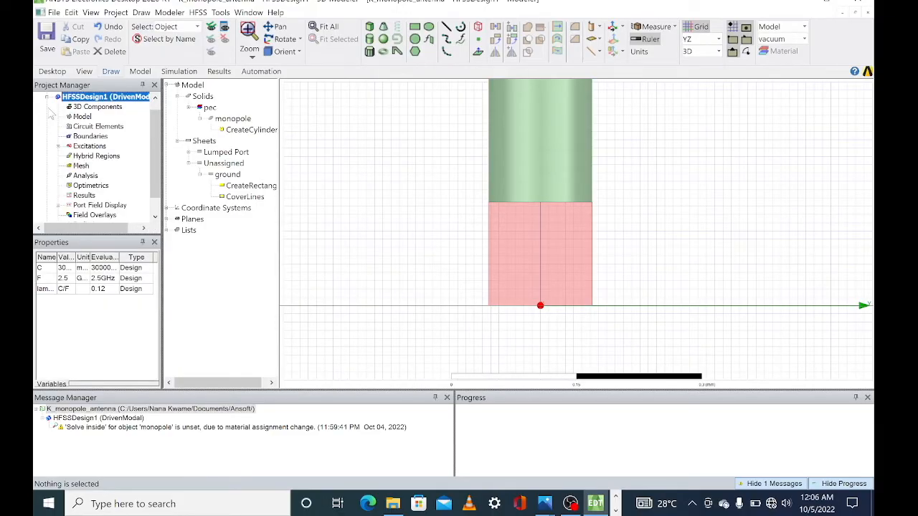
pyautogui.click(59, 146)
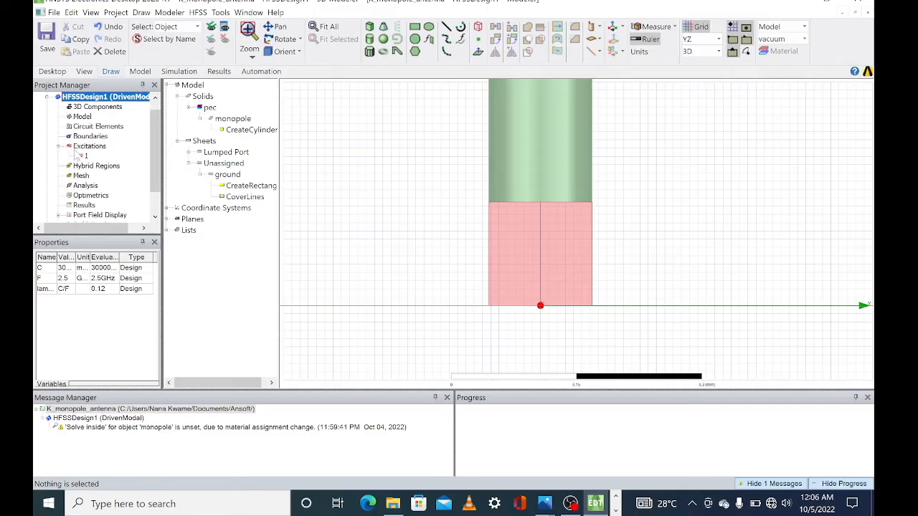
pyautogui.click(84, 156)
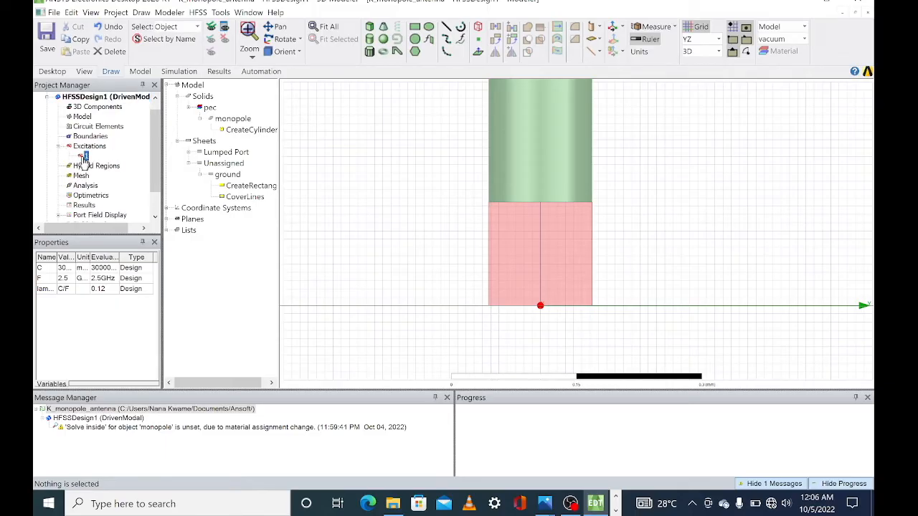
pyautogui.click(367, 228)
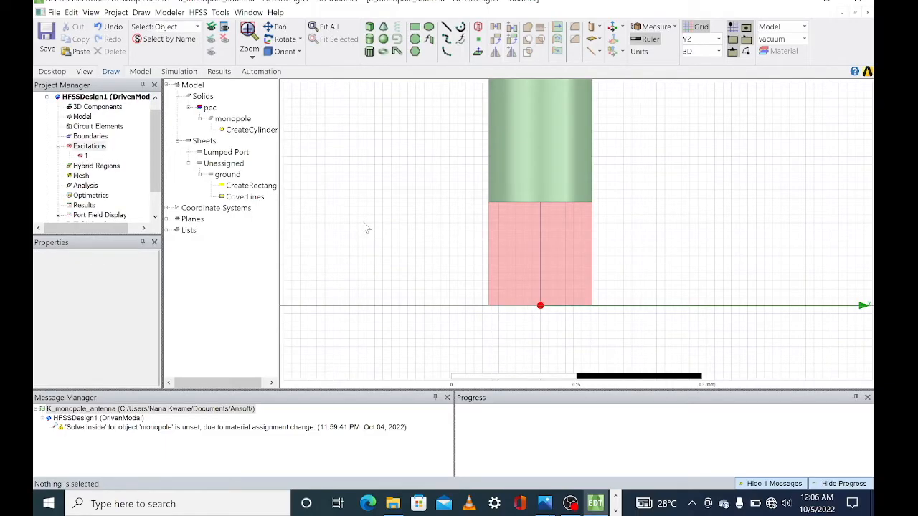
# Change the active drawing plane back to XY and inspect the port and ground sheet from an oblique angle.
pyautogui.click(710, 39)
pyautogui.click(697, 46)
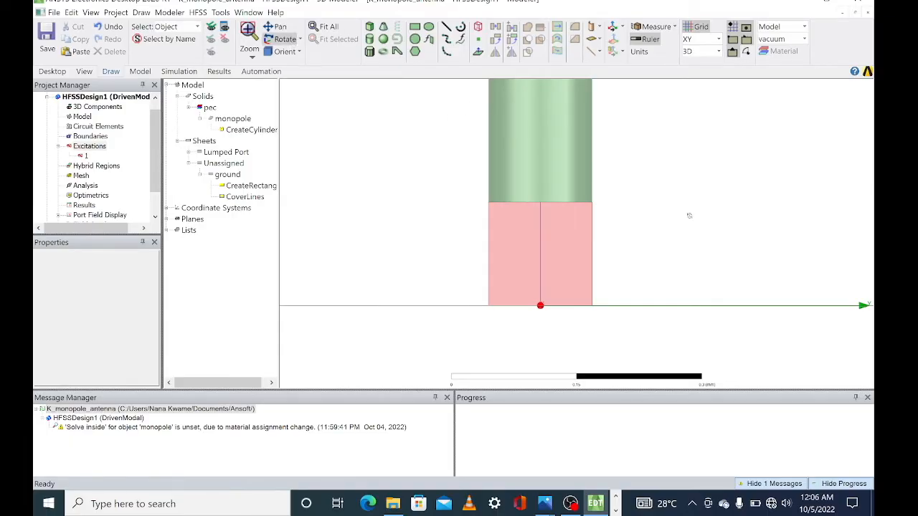
pyautogui.moveTo(682, 219); pyautogui.dragTo(625, 221)
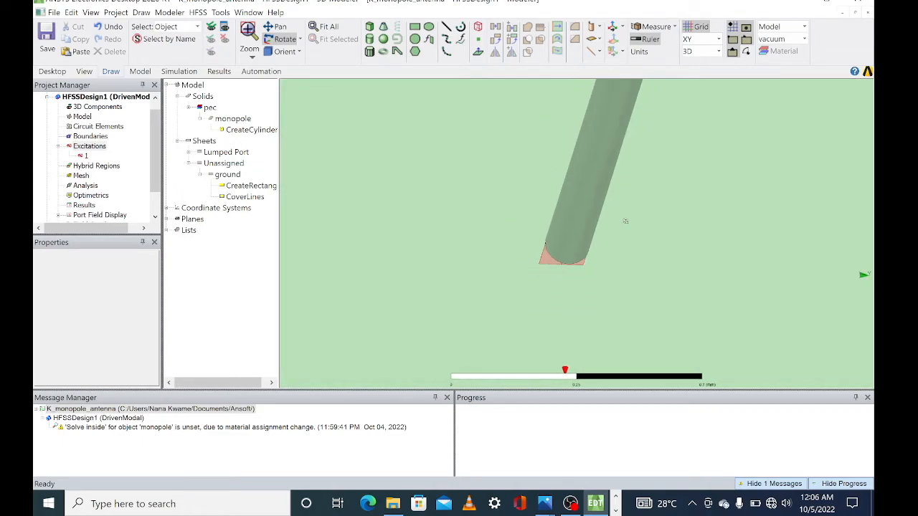
pyautogui.scroll(-12, 625, 221)
pyautogui.scroll(-12, 625, 221)
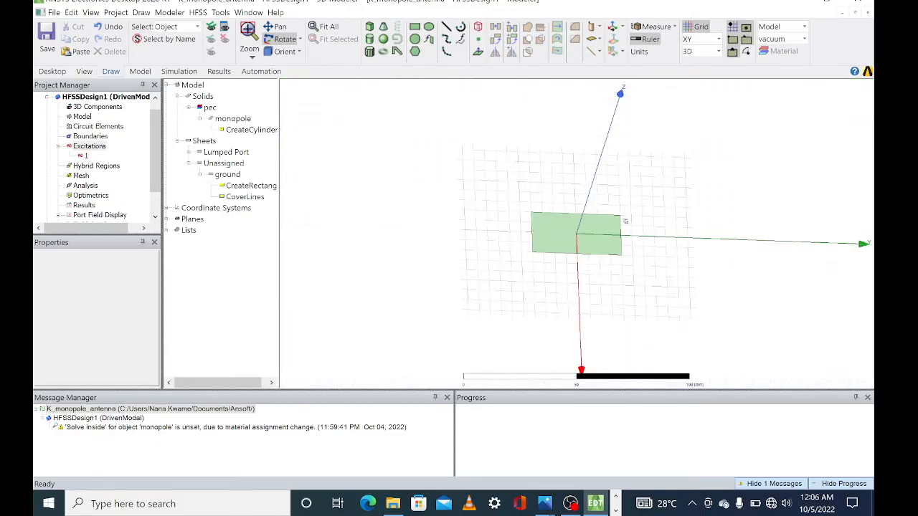
# Assign a Perfect E boundary named PerfE1 to the ground sheet, without an infinite ground plane, and display it on the model.
pyautogui.click(226, 175)
pyautogui.rightClick(224, 175)
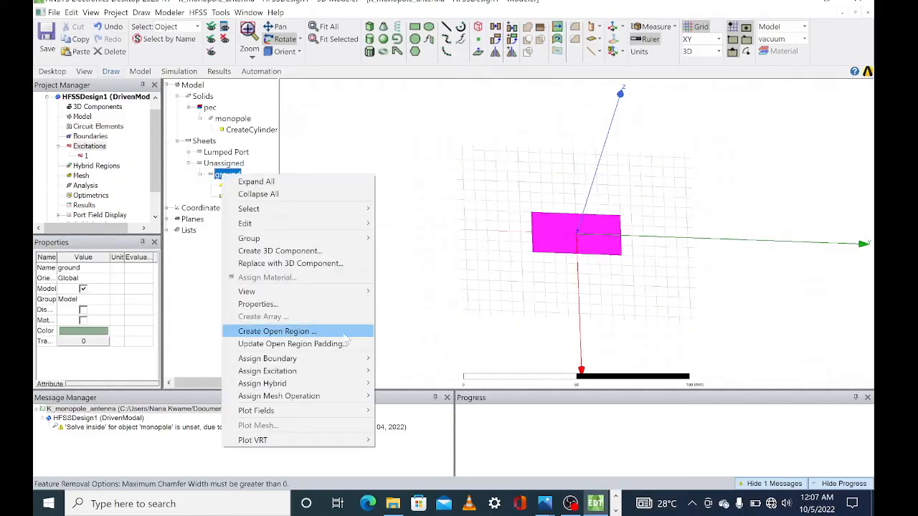
pyautogui.moveTo(329, 359)
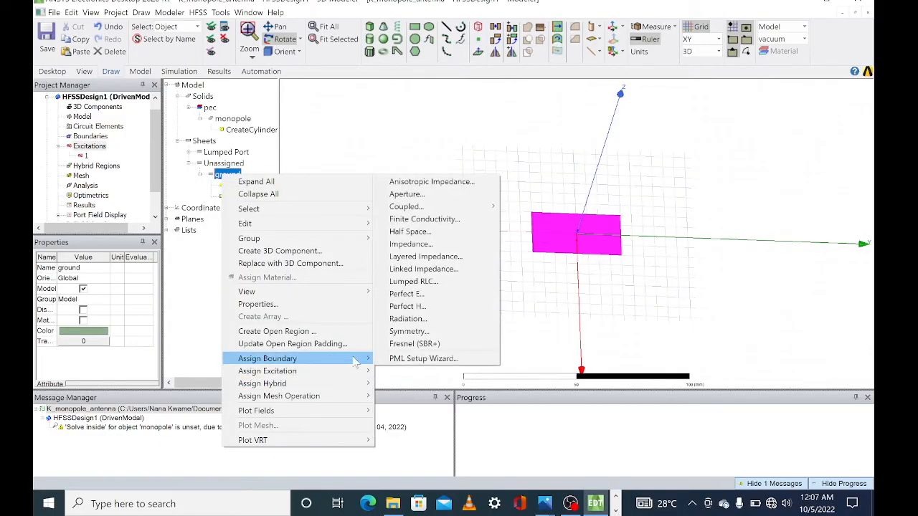
pyautogui.click(409, 293)
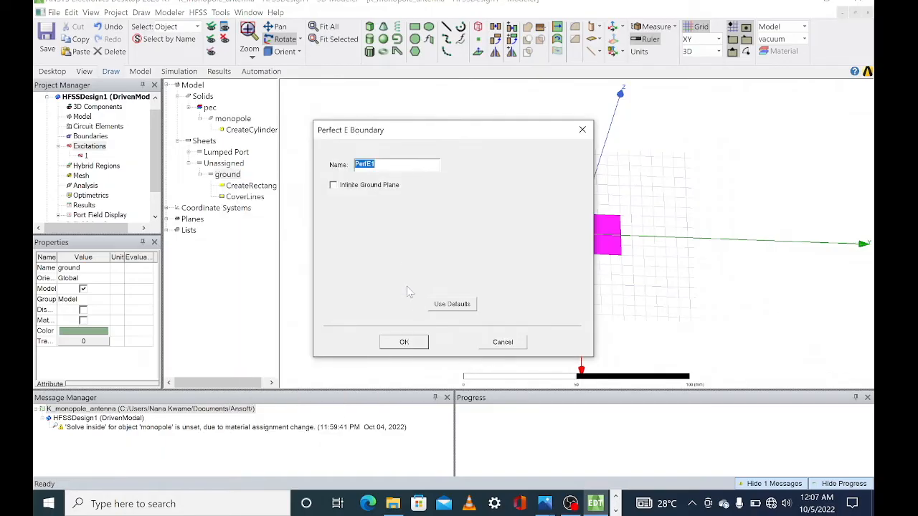
pyautogui.click(404, 342)
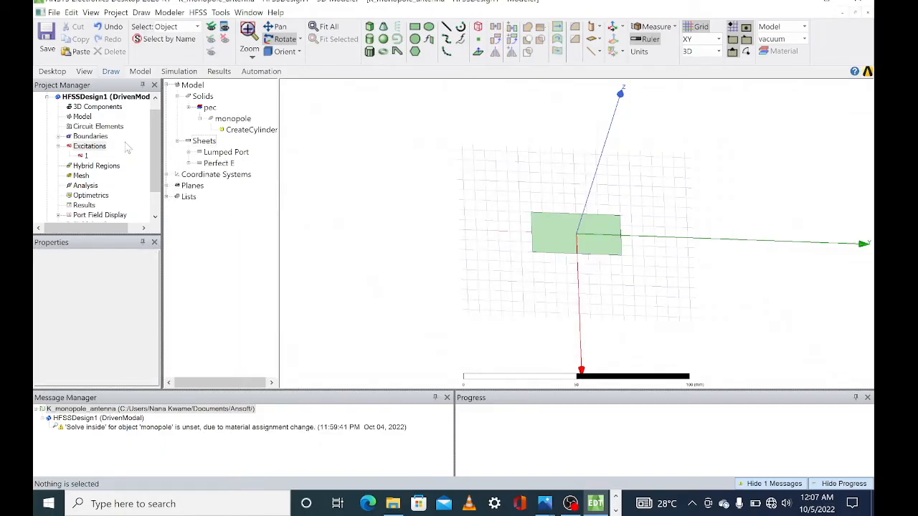
pyautogui.click(59, 136)
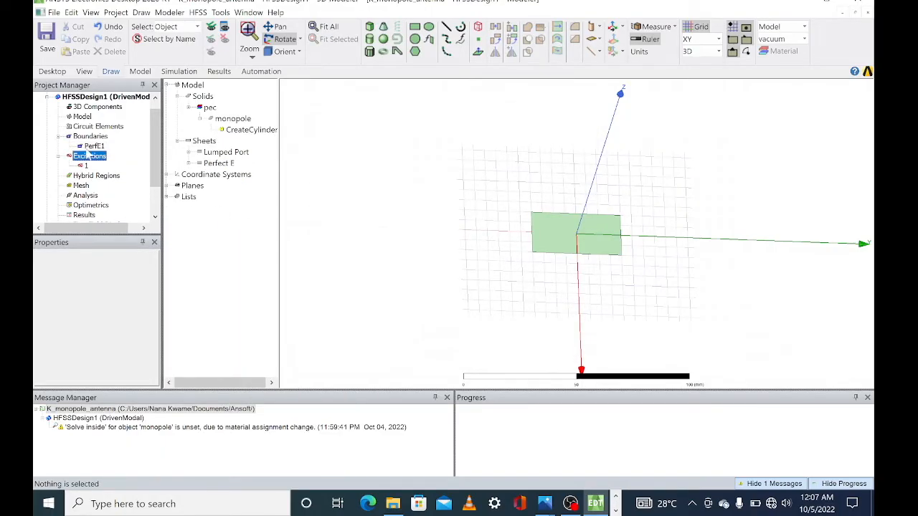
pyautogui.click(92, 146)
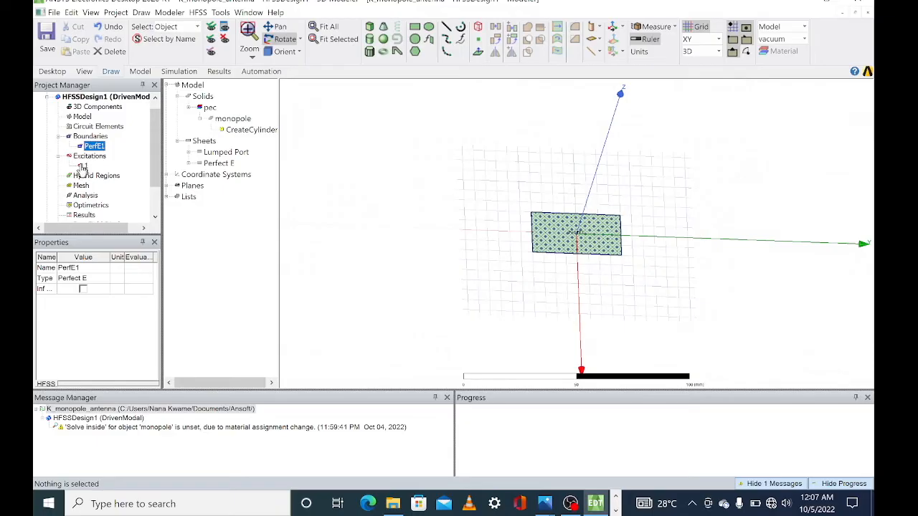
# Review the lumped port 1 excitation and the PerfE1 boundary in the project tree.
pyautogui.click(85, 166)
pyautogui.click(94, 145)
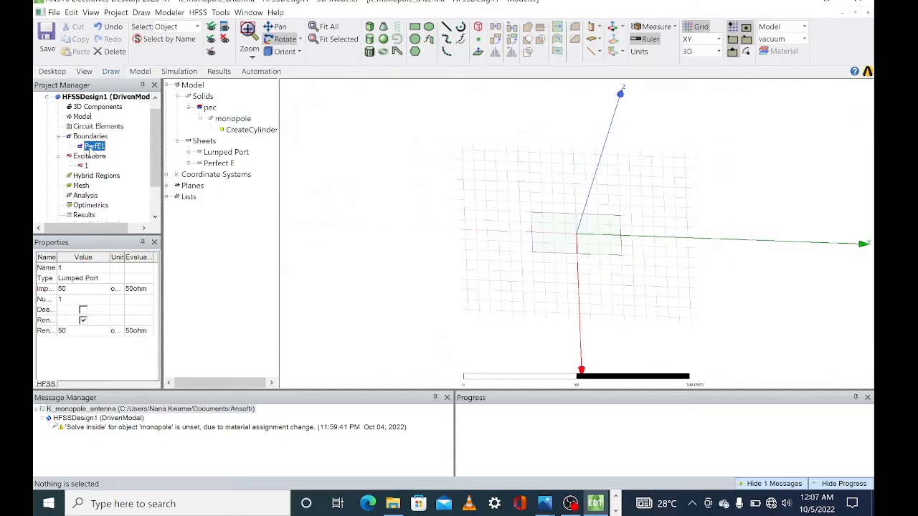
pyautogui.click(83, 167)
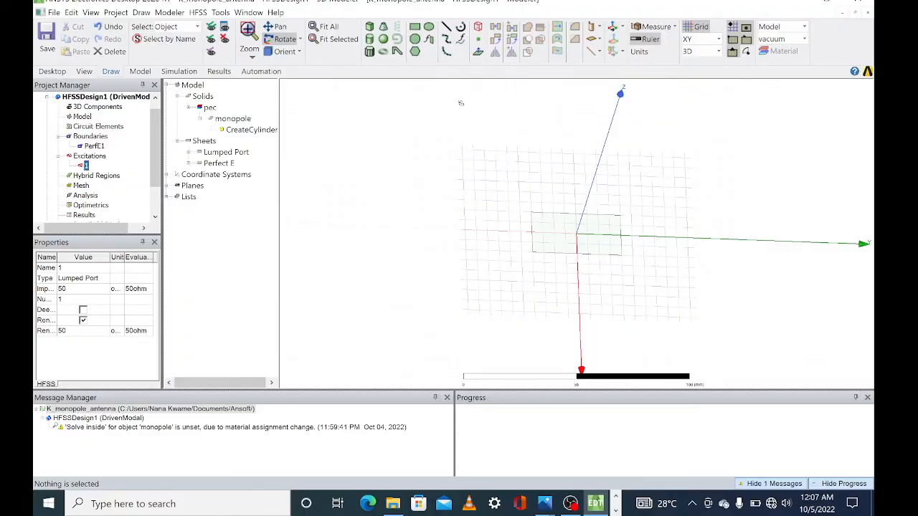
# Draw a vacuum box from about (-15, -35, 0) mm beside the monopole, about 30 by 20 by 130 mm.
pyautogui.click(369, 27)
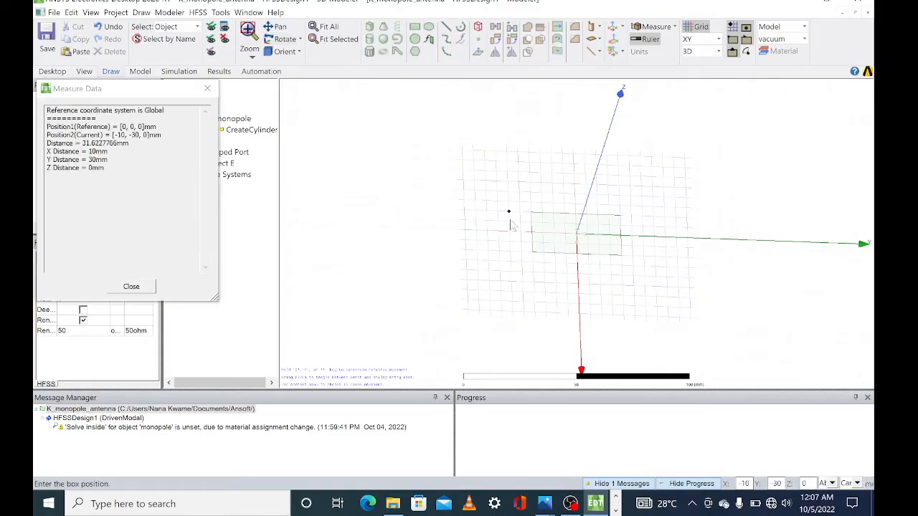
pyautogui.click(498, 204)
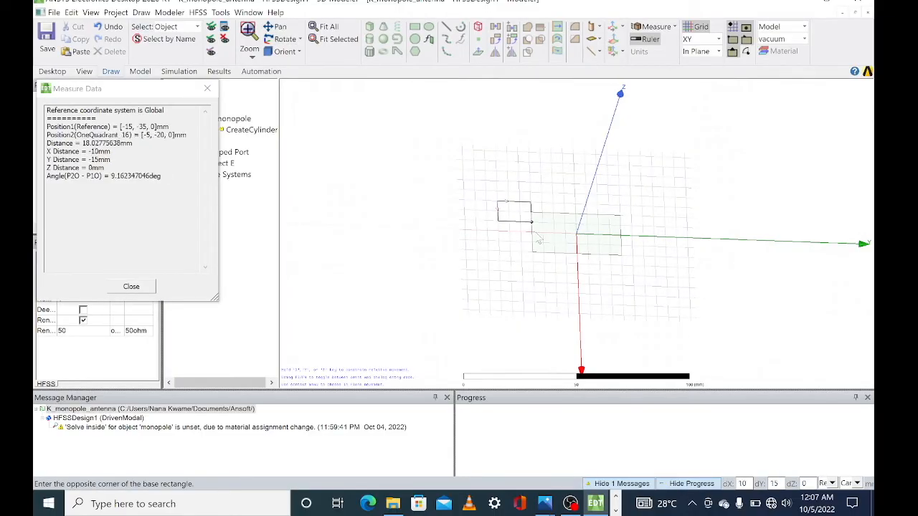
pyautogui.click(544, 262)
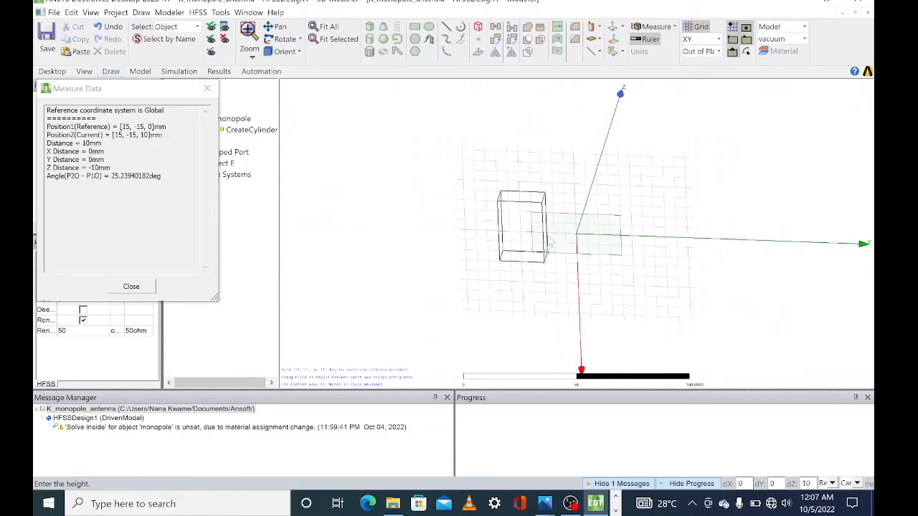
pyautogui.click(590, 182)
# Rename the new box as airbox and set its transparency to 0.93.
pyautogui.click(91, 270)
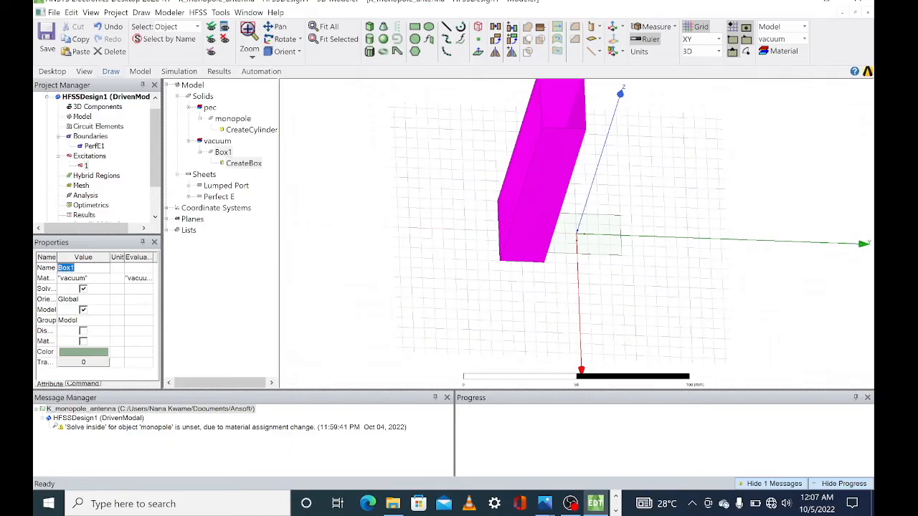
pyautogui.write('airb')
pyautogui.click(83, 289)
pyautogui.click(83, 362)
pyautogui.moveTo(377, 237); pyautogui.dragTo(482, 240)
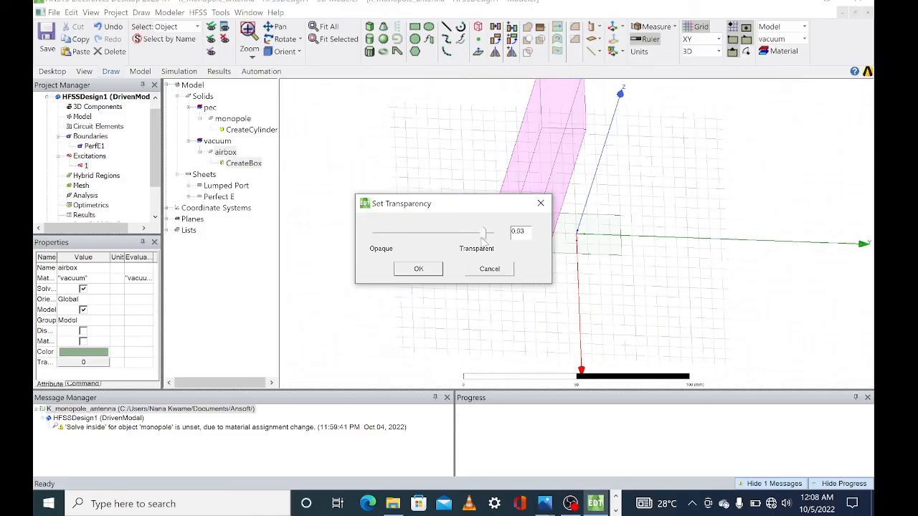
pyautogui.click(435, 270)
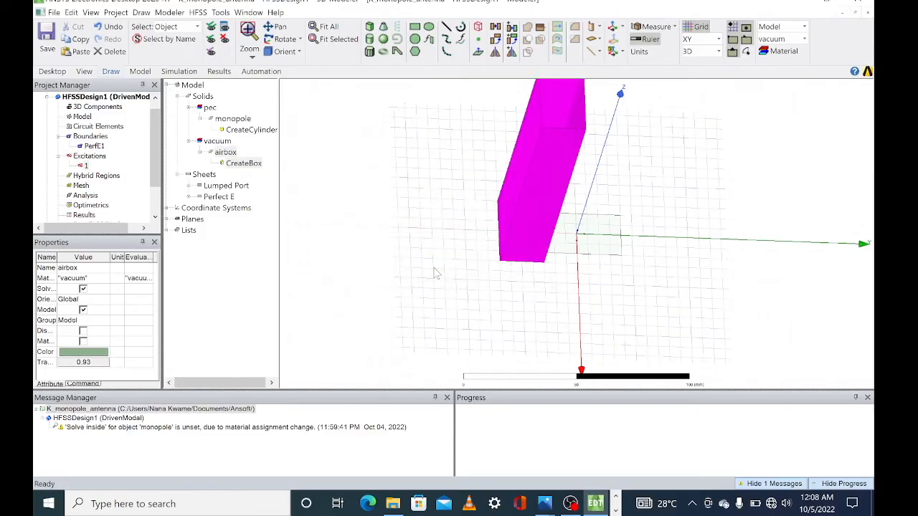
# Set the airbox dimensions to XSize 20, YSize 40 and ZSize 70 mm.
pyautogui.doubleClick(248, 164)
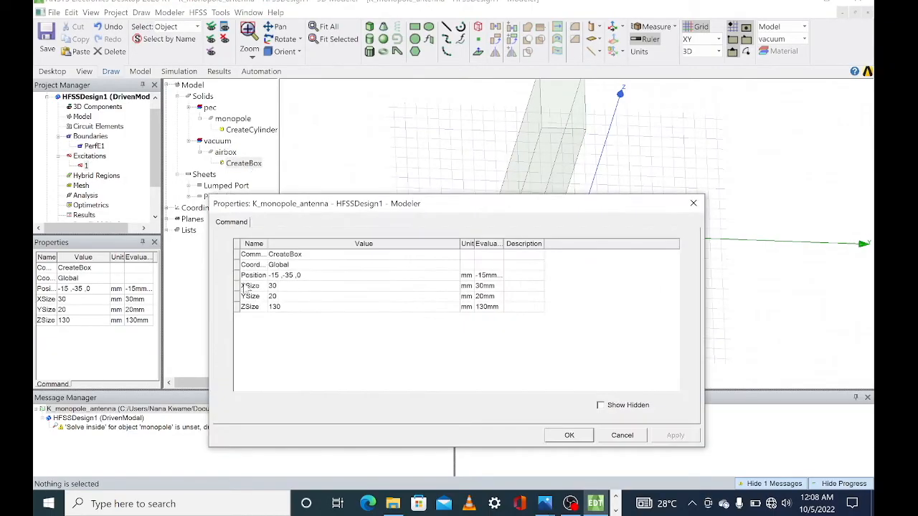
pyautogui.doubleClick(277, 289)
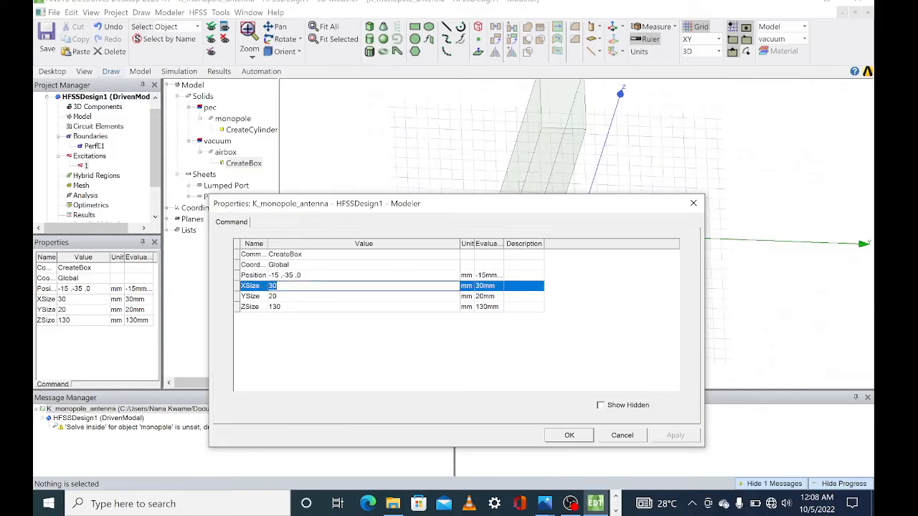
pyautogui.press('BackSpace')
pyautogui.write('20')
pyautogui.click(300, 296)
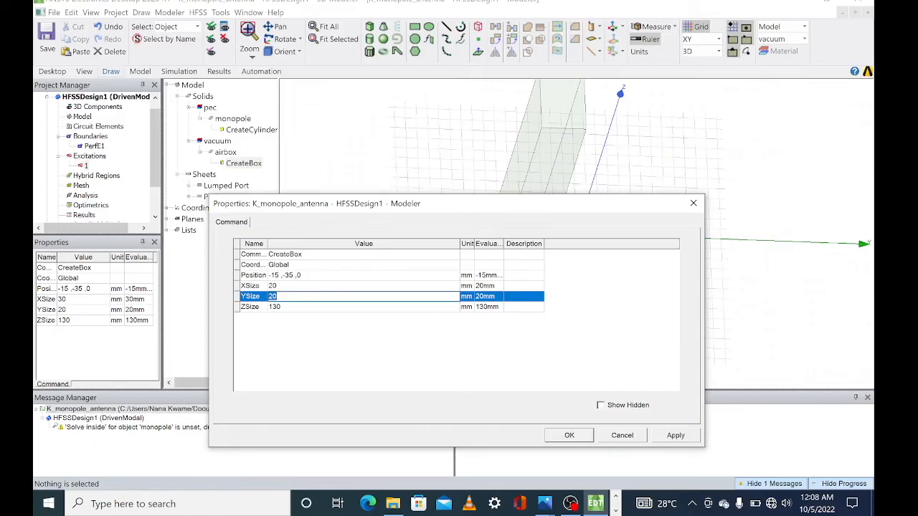
pyautogui.press('BackSpace')
pyautogui.write('40')
pyautogui.click(301, 307)
pyautogui.press('BackSpace')
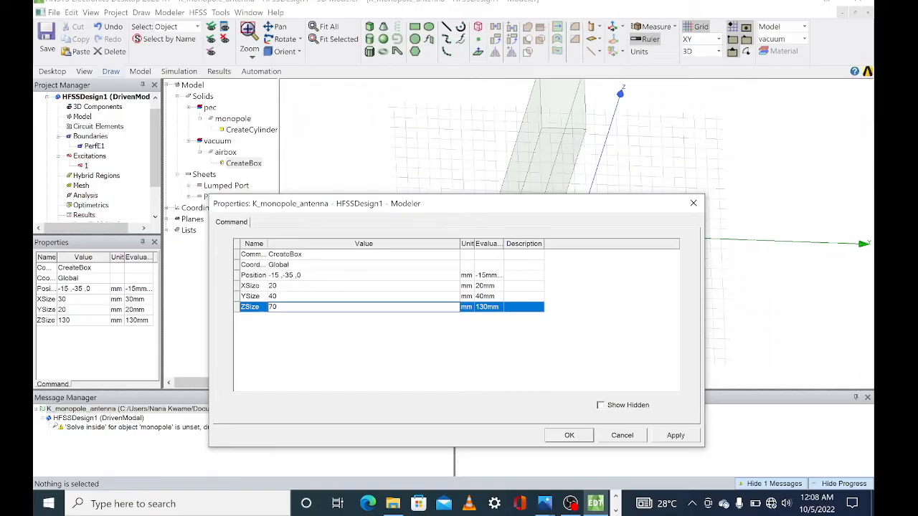
# Set the airbox position to -20/2, -40/2, -70/2 mm to centre it on the origin, and apply the box properties.
pyautogui.click(277, 277)
pyautogui.click(278, 277)
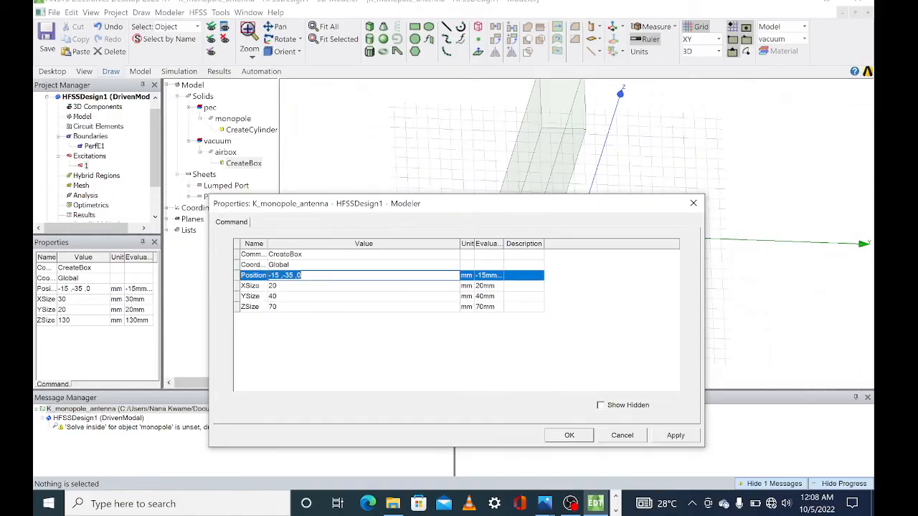
pyautogui.click(278, 276)
pyautogui.press('BackSpace')
pyautogui.press('BackSpace')
pyautogui.write('20/2 ,-40/2')
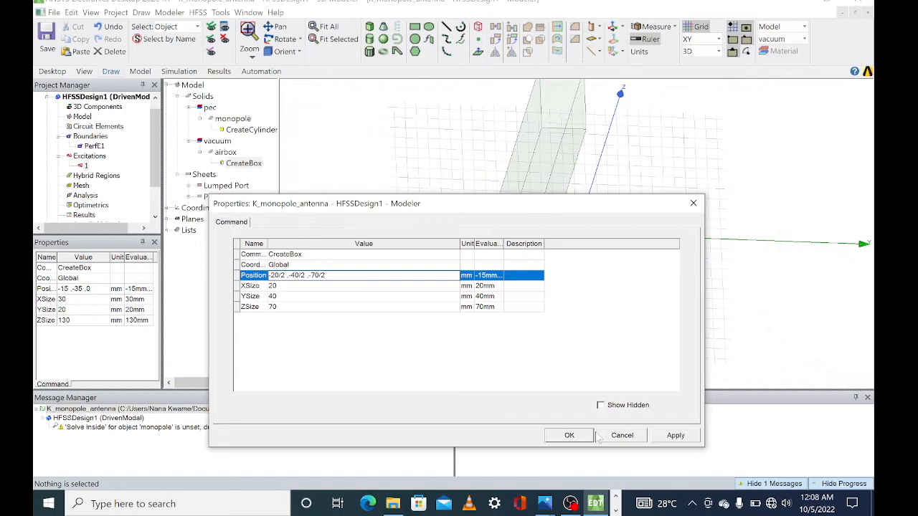
pyautogui.click(674, 438)
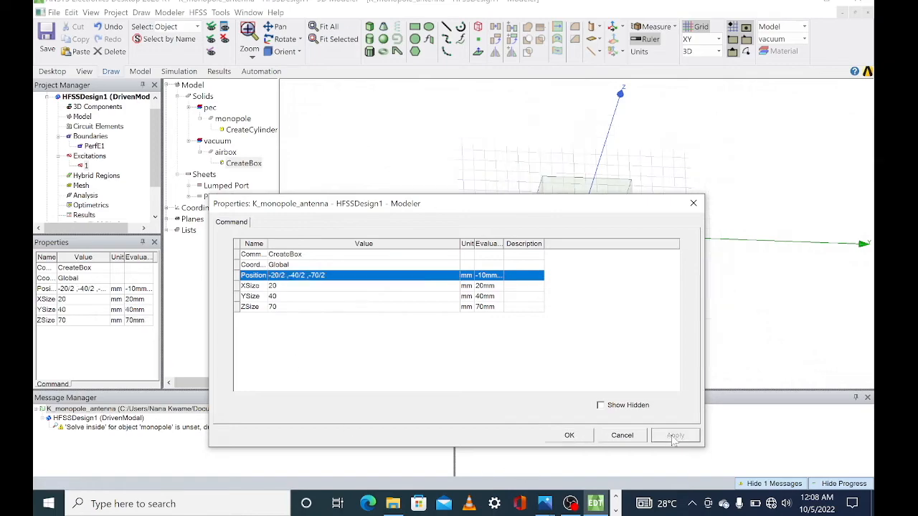
pyautogui.click(578, 438)
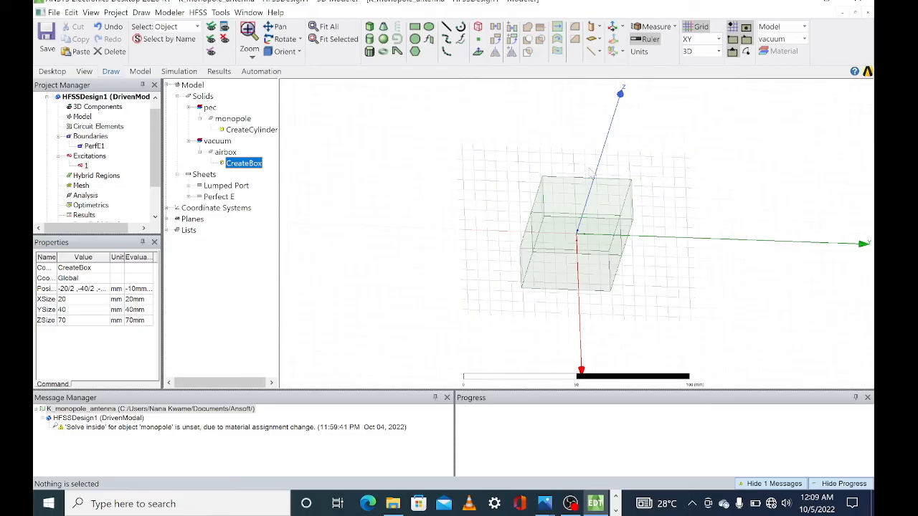
# Assign a Radiation boundary to the airbox, keeping the default boundary name.
pyautogui.moveTo(587, 159); pyautogui.dragTo(558, 162, button='middle')
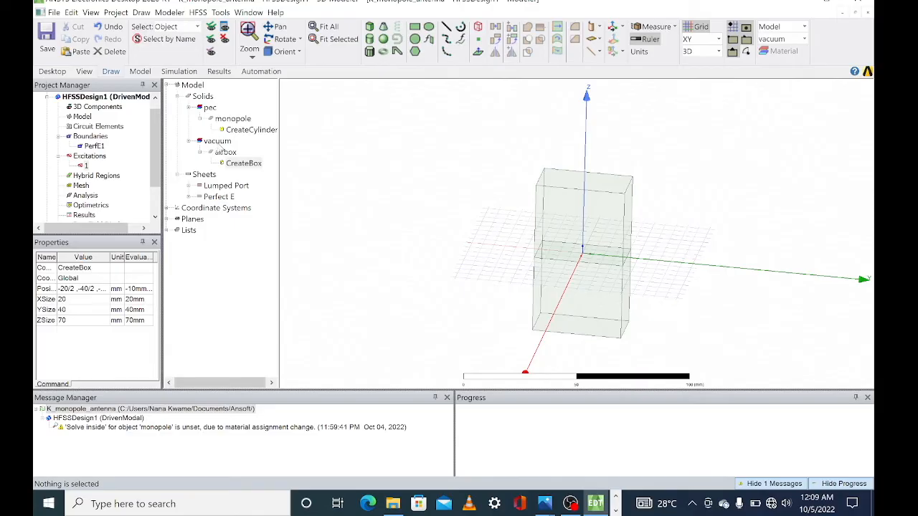
pyautogui.rightClick(227, 154)
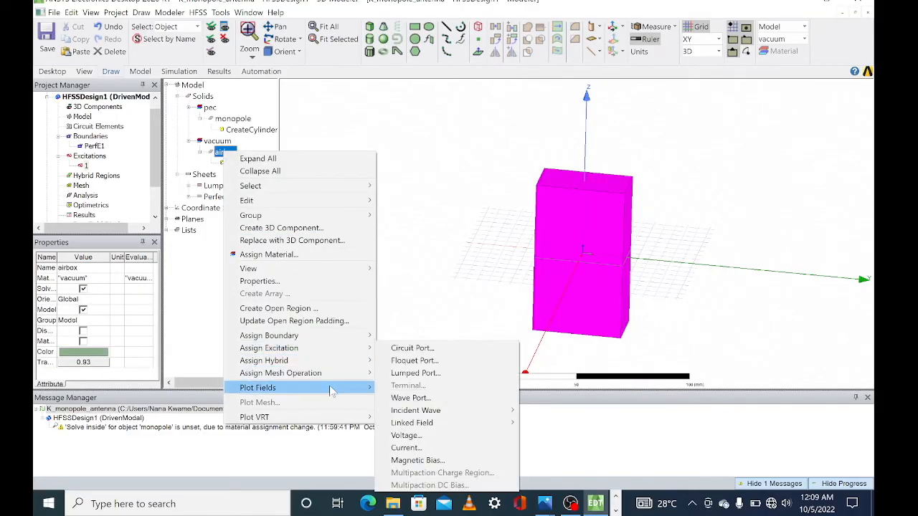
pyautogui.moveTo(345, 388)
pyautogui.moveTo(351, 335)
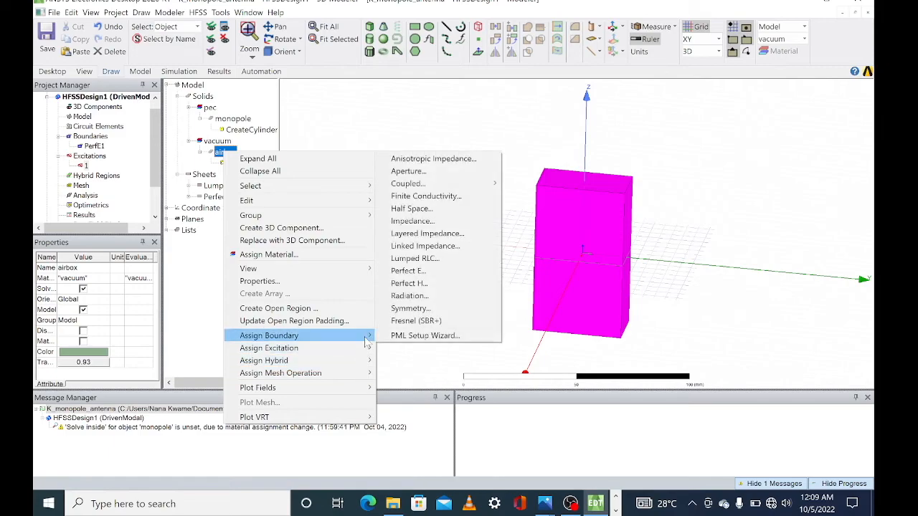
pyautogui.click(415, 296)
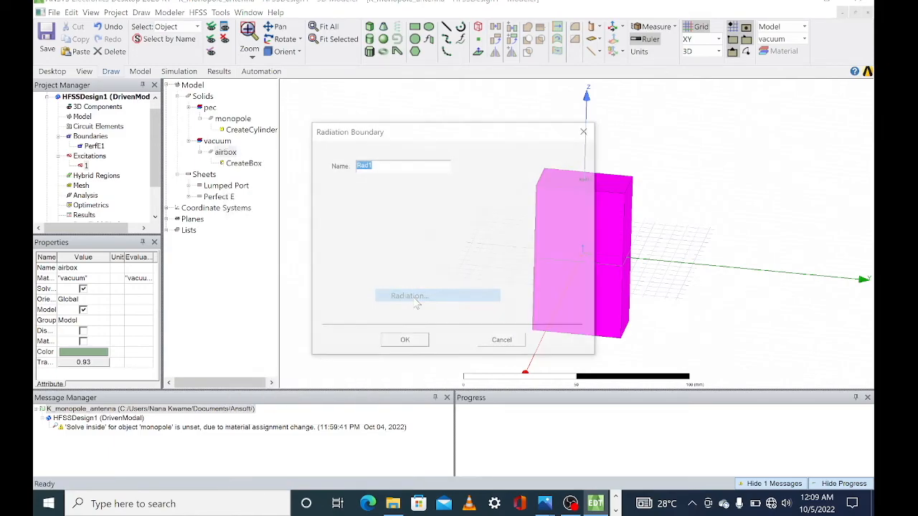
pyautogui.click(412, 342)
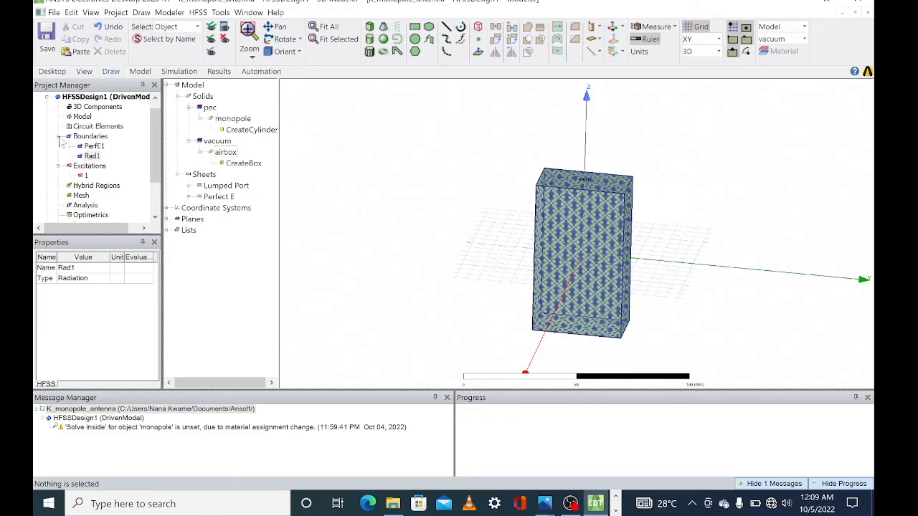
# Check on the model where the Perfect E boundary, the radiation boundary and lumped port 1 are applied, finishing with the whole model in view.
pyautogui.click(94, 146)
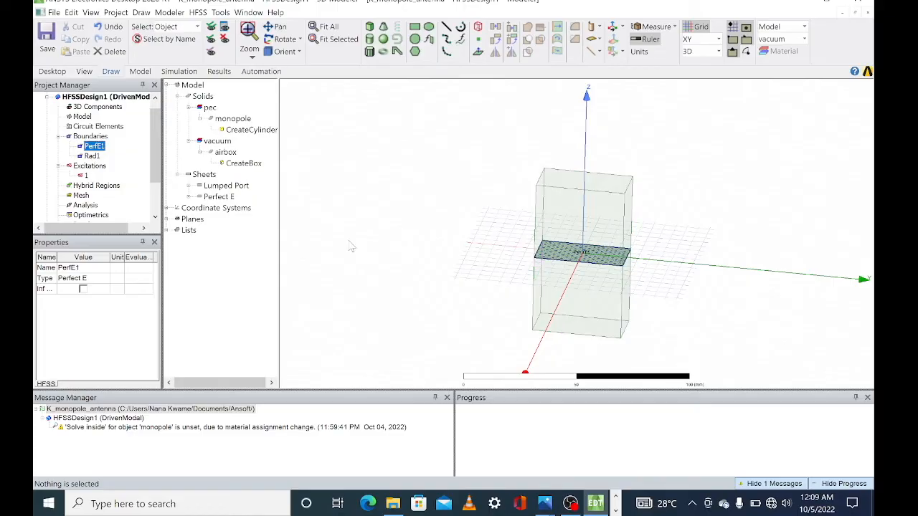
pyautogui.click(91, 156)
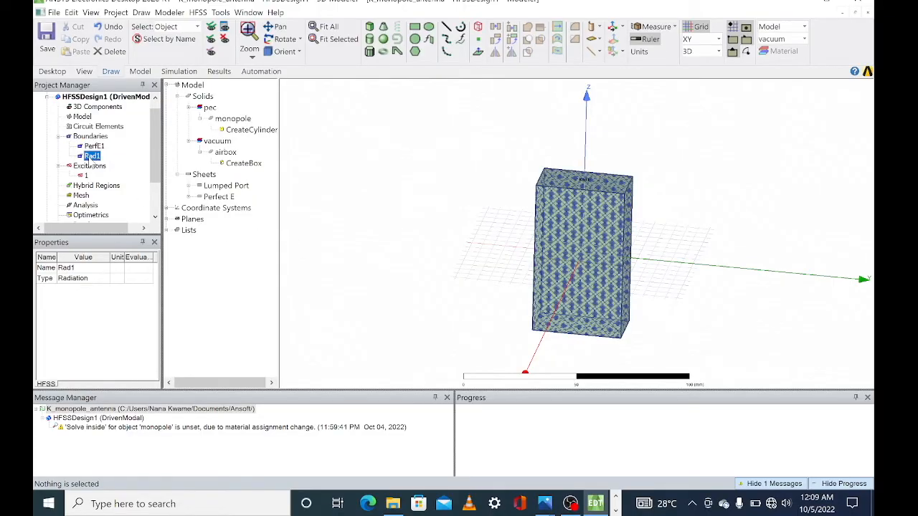
pyautogui.click(85, 176)
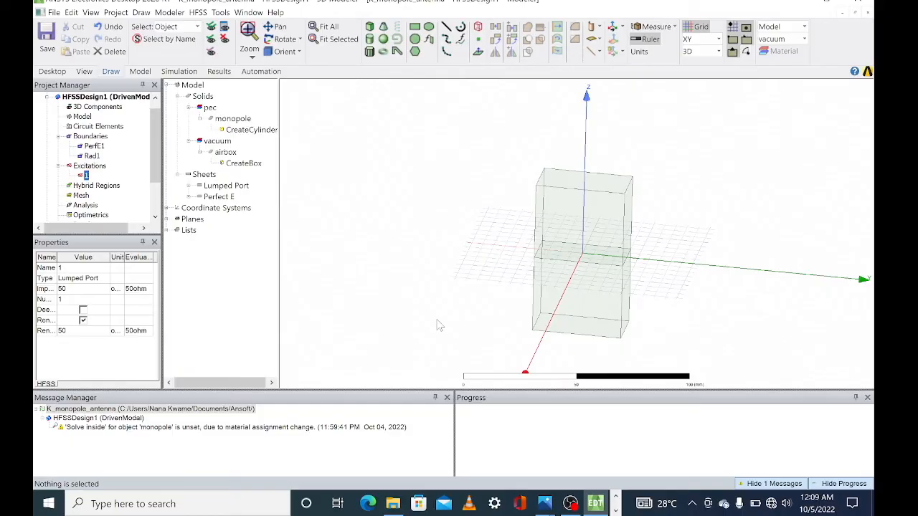
pyautogui.click(466, 277)
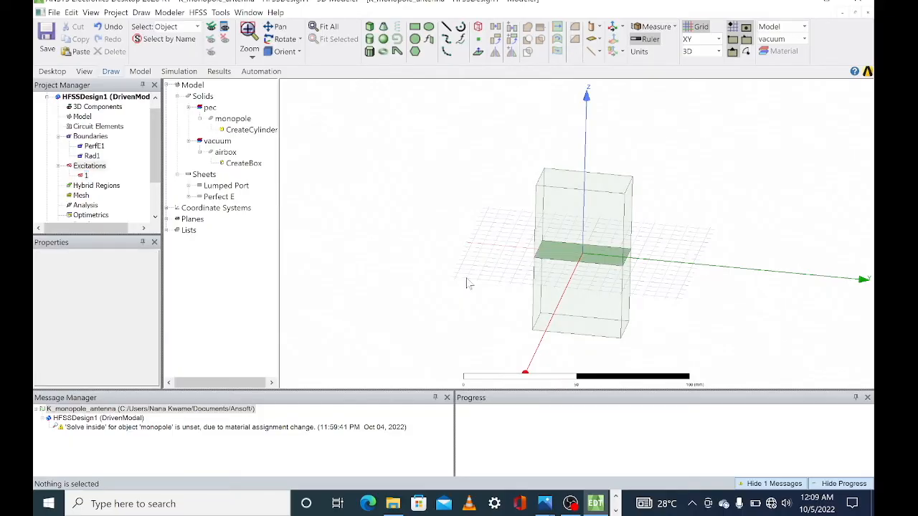
pyautogui.scroll(2, 466, 277)
pyautogui.scroll(3, 466, 277)
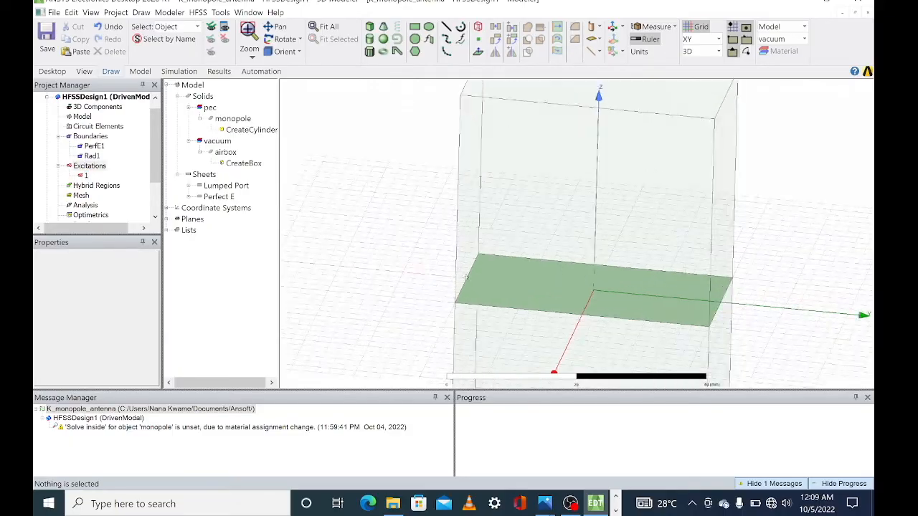
pyautogui.scroll(2, 466, 277)
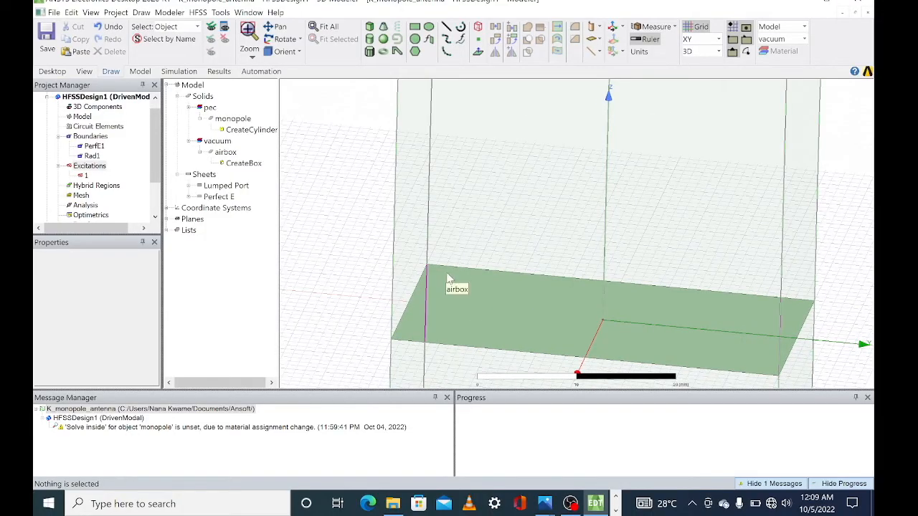
pyautogui.scroll(2, 447, 277)
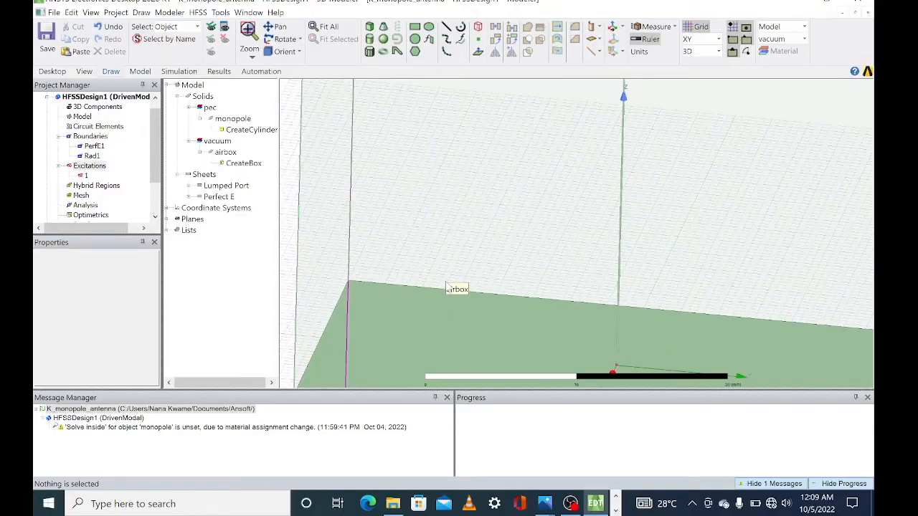
pyautogui.click(83, 176)
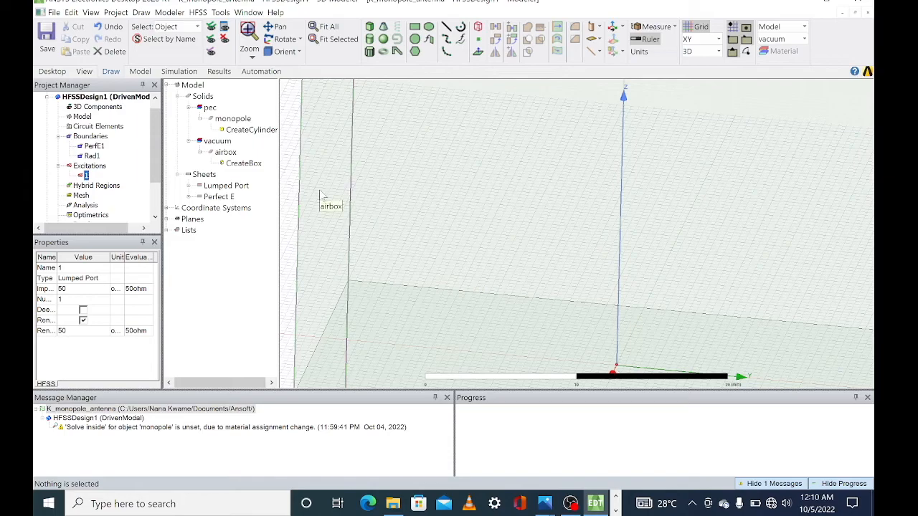
pyautogui.click(295, 206)
pyautogui.hotkey('ctrl', 'd')
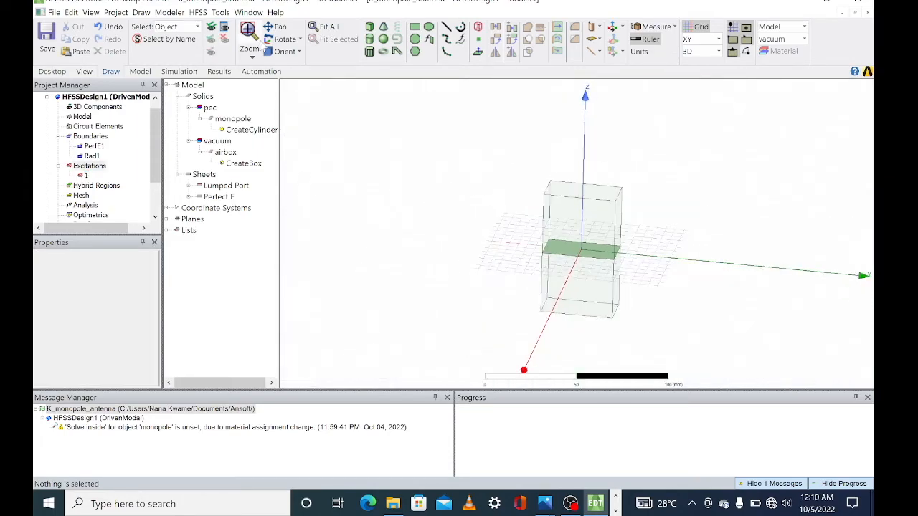
# Run a validation check on the design and clear its messages from the message list.
pyautogui.click(196, 75)
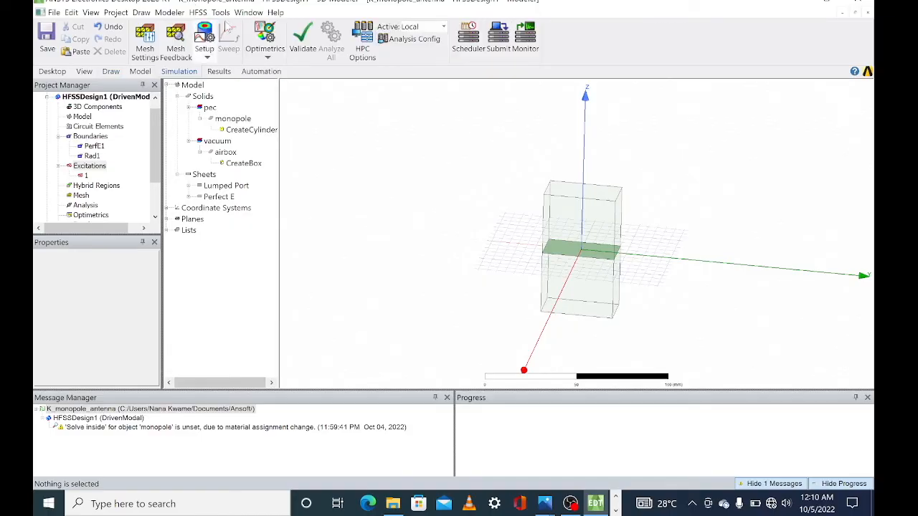
pyautogui.click(303, 38)
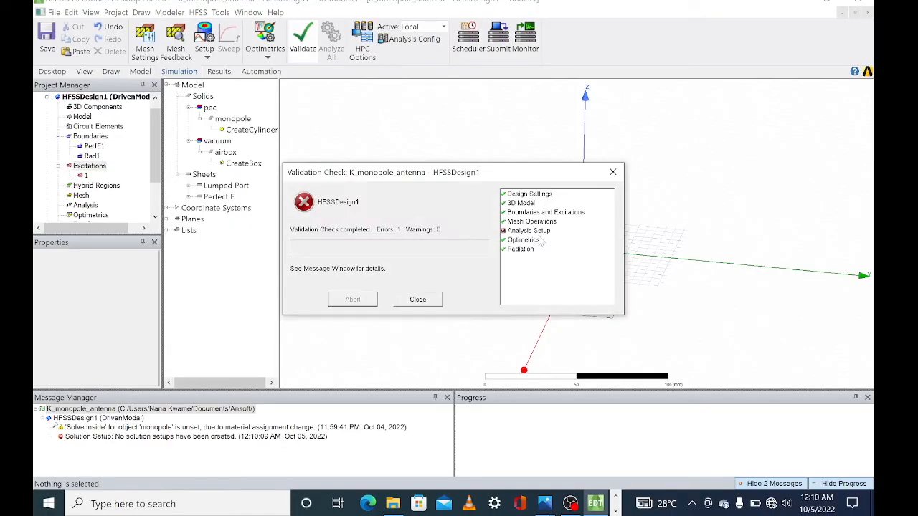
pyautogui.click(418, 301)
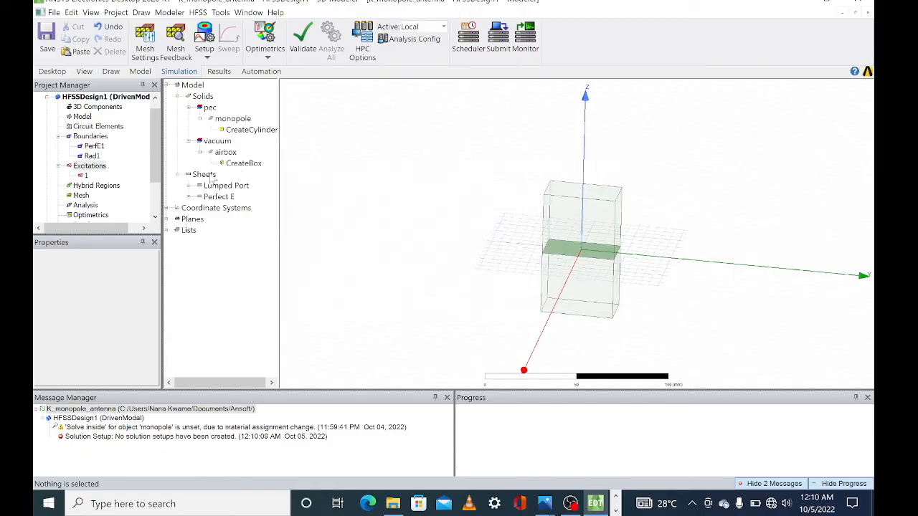
pyautogui.rightClick(102, 437)
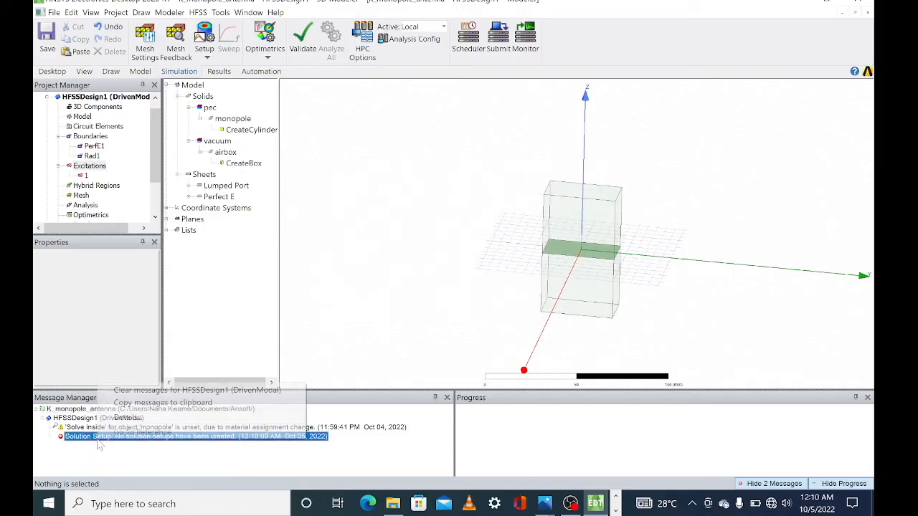
pyautogui.click(150, 387)
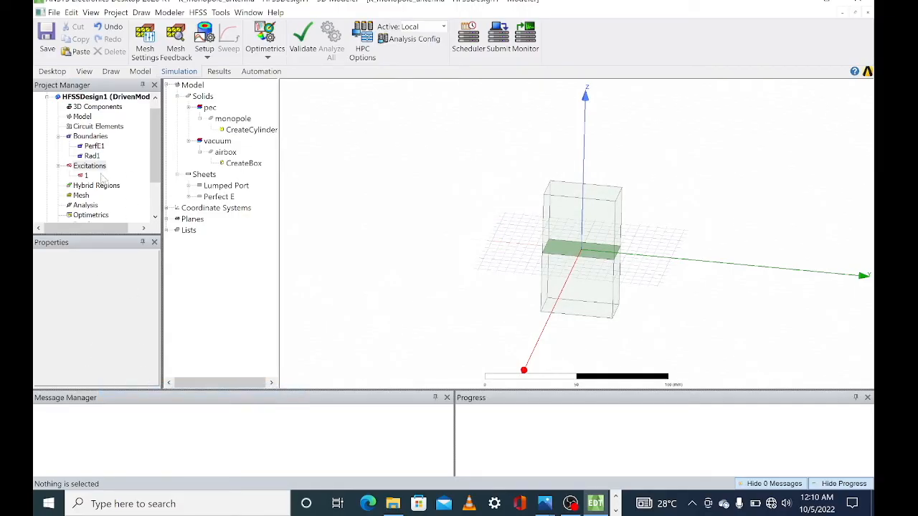
# Add an advanced solution setup at a single frequency of 2.5 GHz, with 10 maximum passes and a Maximum Delta S of 0.02.
pyautogui.scroll(-1, 104, 180)
pyautogui.rightClick(86, 177)
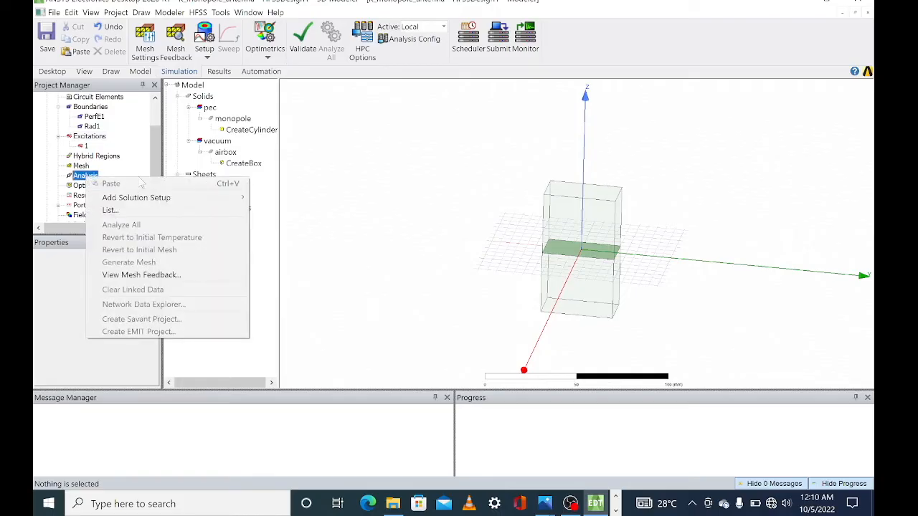
pyautogui.moveTo(228, 198)
pyautogui.click(291, 211)
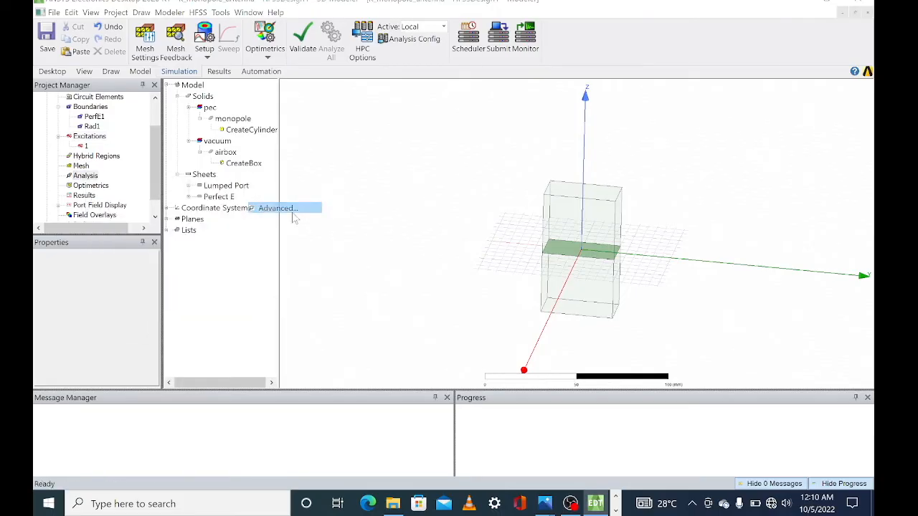
pyautogui.click(629, 136)
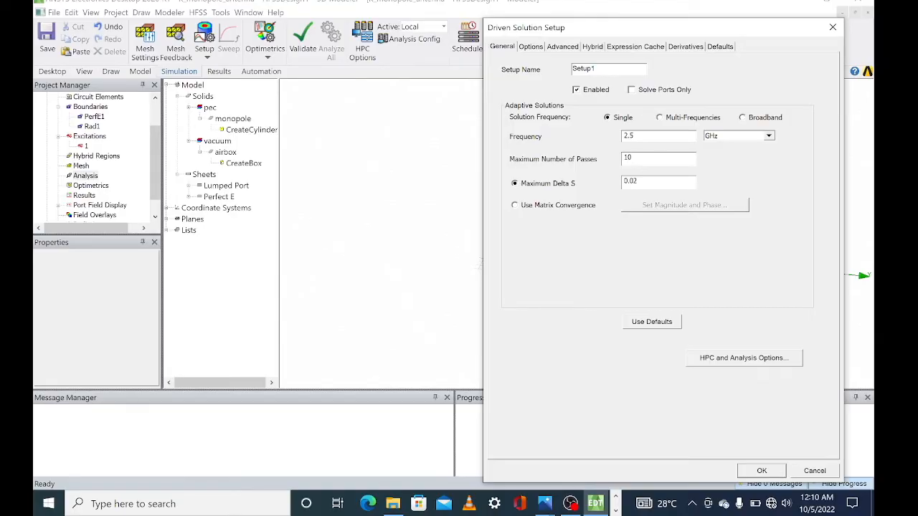
pyautogui.click(773, 473)
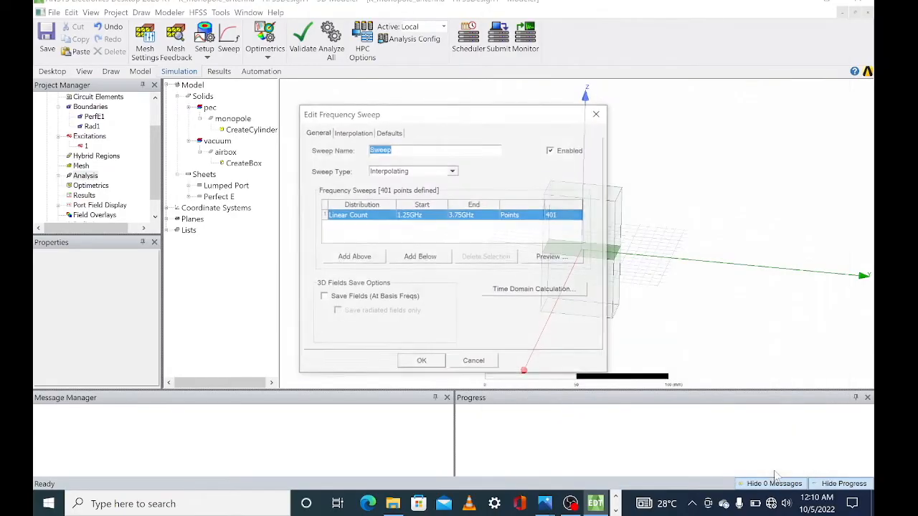
# Set the frequency sweep to start at 2 GHz and end at 3.6 GHz.
pyautogui.doubleClick(410, 215)
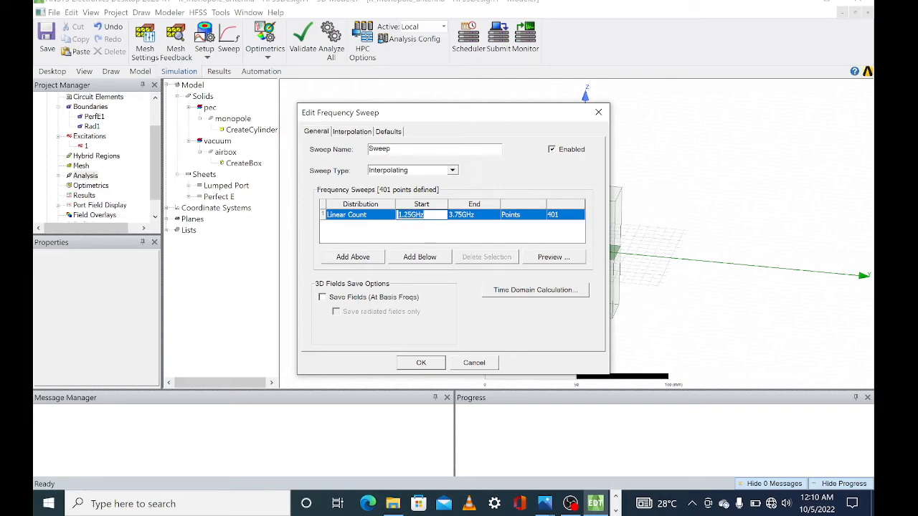
pyautogui.click(412, 215)
pyautogui.press('BackSpace')
pyautogui.press('BackSpace')
pyautogui.press('BackSpace')
pyautogui.press('BackSpace')
pyautogui.write('2')
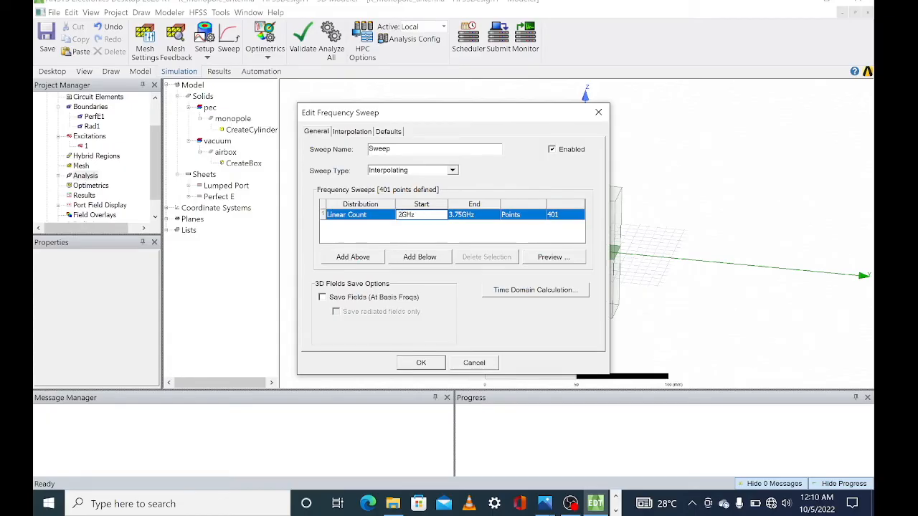
pyautogui.click(460, 215)
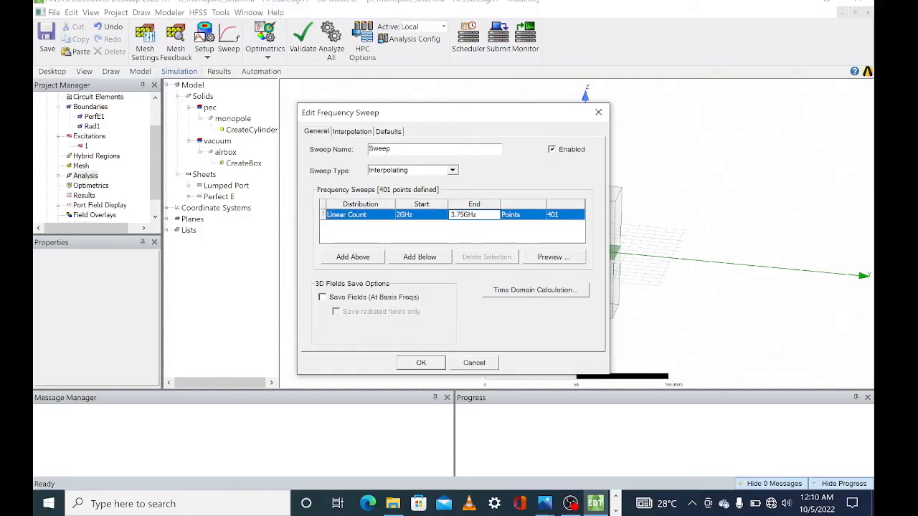
pyautogui.press('BackSpace')
pyautogui.press('BackSpace')
pyautogui.write('6')
# Change the sweep distribution to Linear Step with a 0.02 GHz step size, and preview the sweep points.
pyautogui.click(365, 218)
pyautogui.click(366, 225)
pyautogui.click(570, 216)
pyautogui.click(570, 215)
pyautogui.press('BackSpace')
pyautogui.press('BackSpace')
pyautogui.press('BackSpace')
pyautogui.press('BackSpace')
pyautogui.press('BackSpace')
pyautogui.press('BackSpace')
pyautogui.press('BackSpace')
pyautogui.write('0.02GHz')
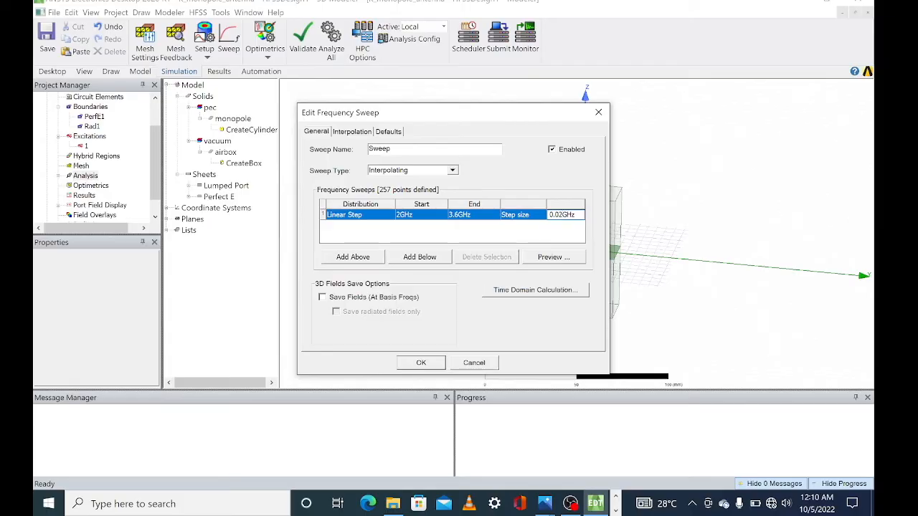
pyautogui.press('Return')
pyautogui.click(552, 257)
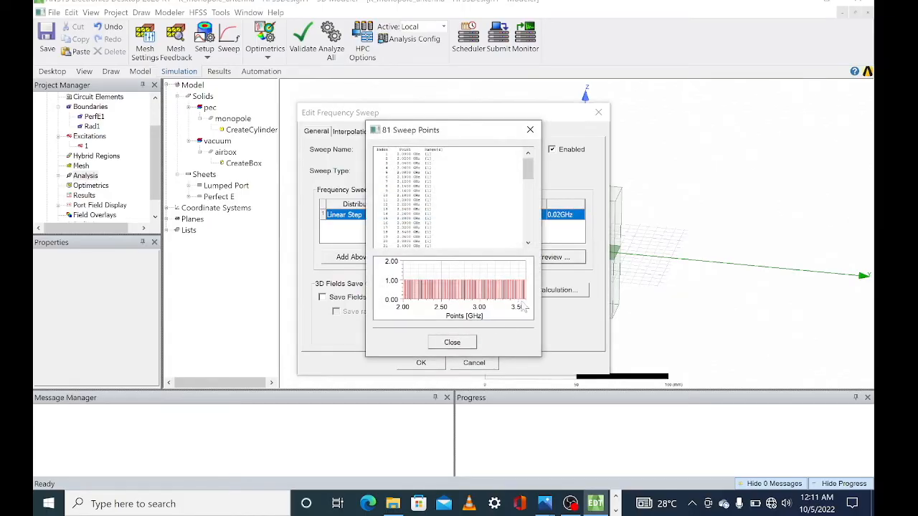
pyautogui.click(456, 348)
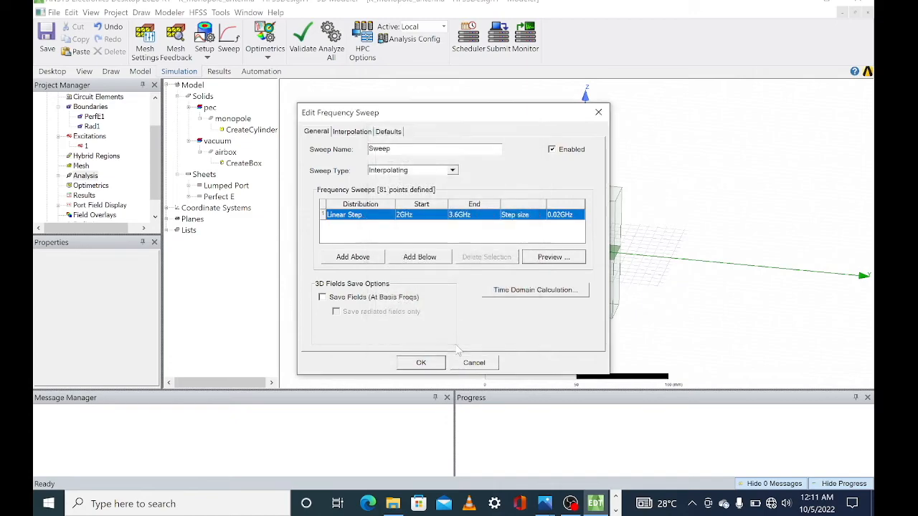
# Set the sweep type to Fast with its default field saving, accept the sweep and save the project.
pyautogui.click(451, 171)
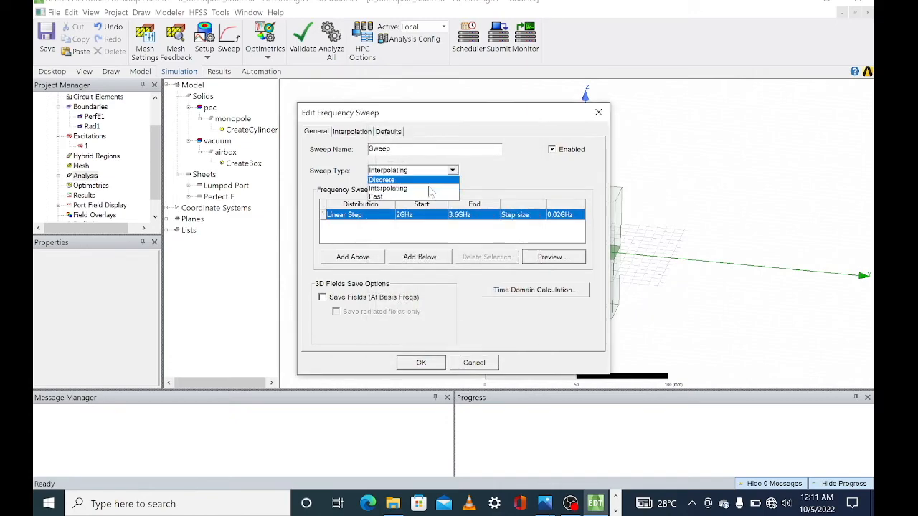
pyautogui.click(419, 197)
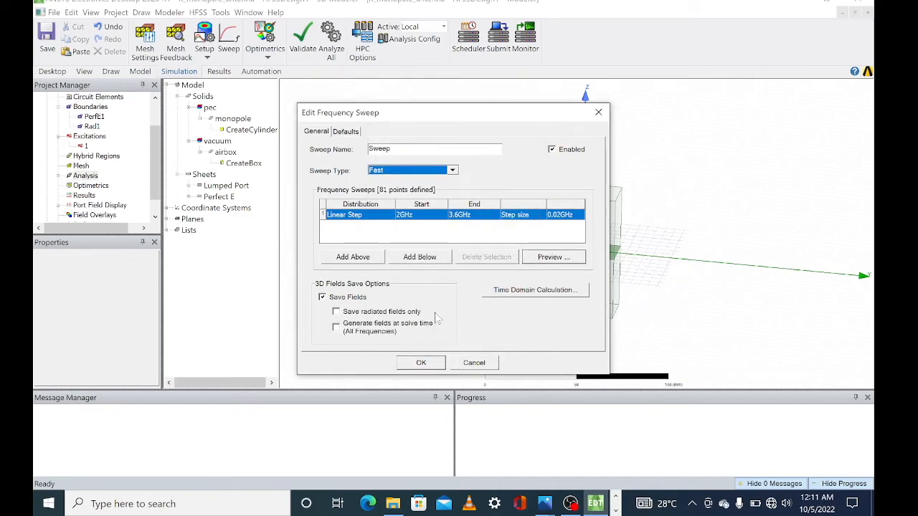
pyautogui.click(425, 364)
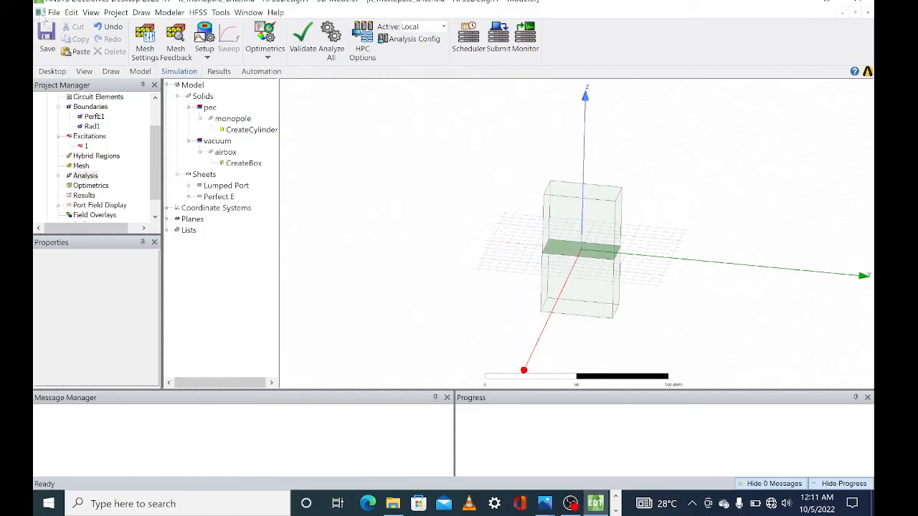
pyautogui.click(43, 32)
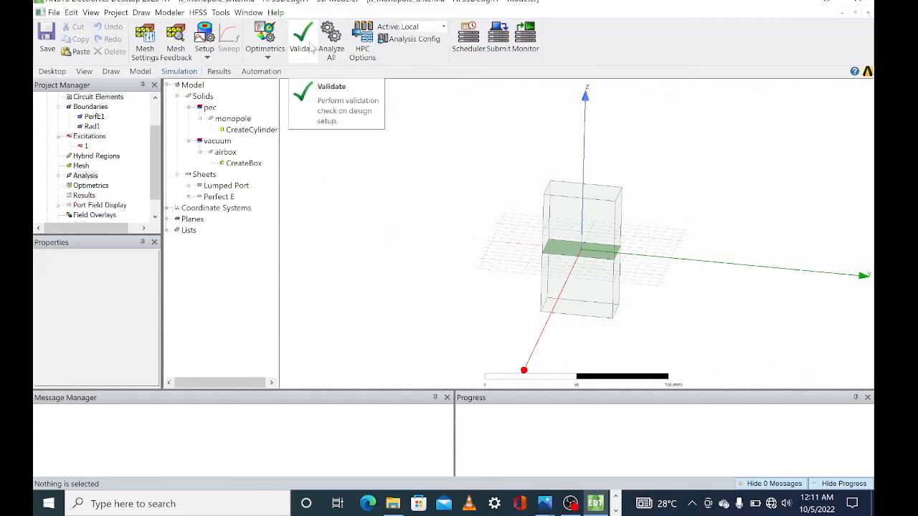
# Run a validation check on the design and start the simulation with Analyze All.
pyautogui.click(314, 45)
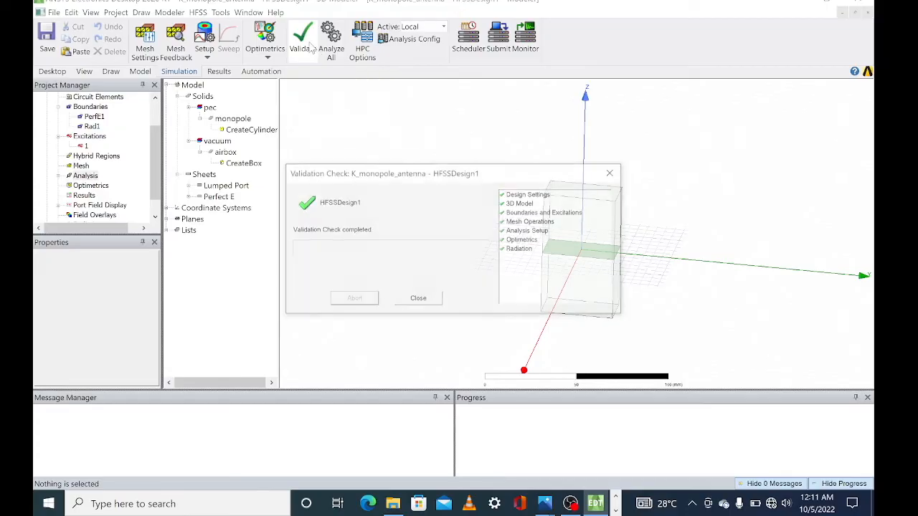
pyautogui.click(432, 300)
pyautogui.click(335, 51)
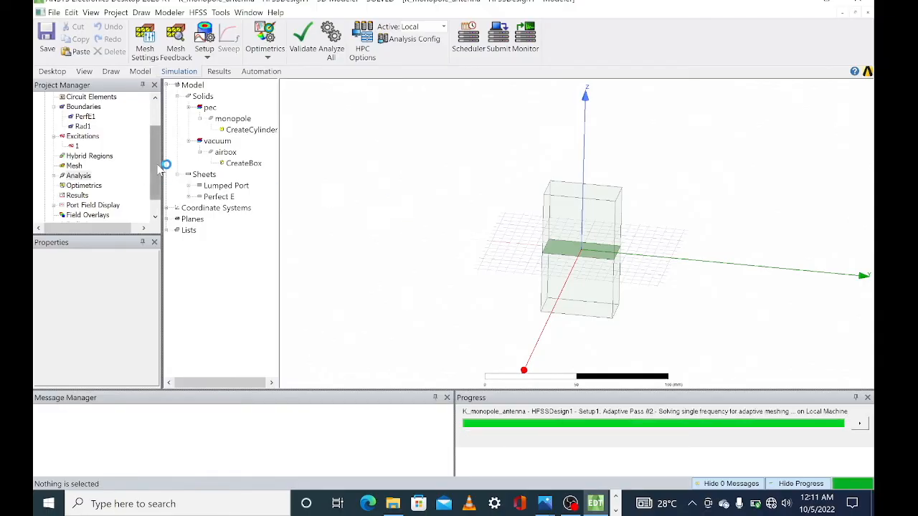
# Insert an infinite sphere far field setup with Phi from 0 to 360 deg in 10 deg steps.
pyautogui.scroll(-1, 160, 188)
pyautogui.click(81, 205)
pyautogui.rightClick(86, 204)
pyautogui.moveTo(174, 225)
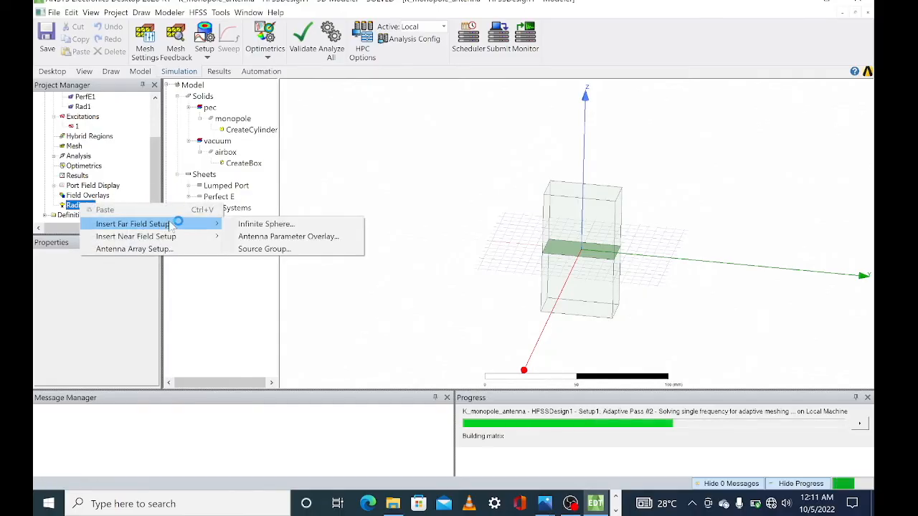
pyautogui.click(311, 229)
pyautogui.click(305, 195)
pyautogui.press('BackSpace')
pyautogui.press('BackSpace')
pyautogui.press('BackSpace')
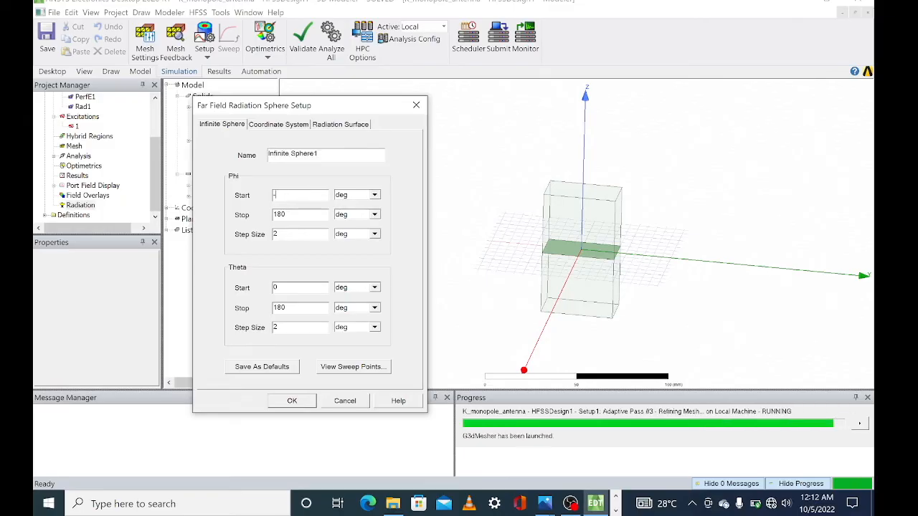
pyautogui.write('0')
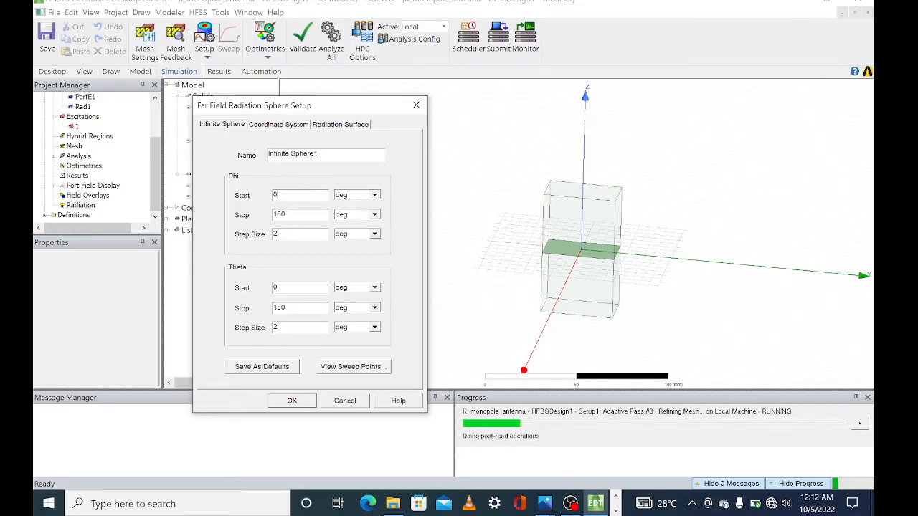
pyautogui.press('BackSpace')
pyautogui.press('BackSpace')
pyautogui.press('BackSpace')
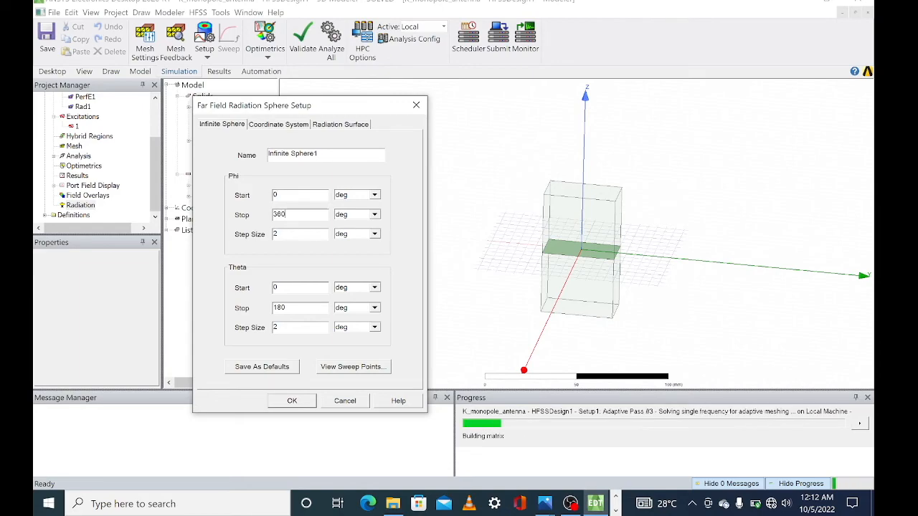
pyautogui.write('10')
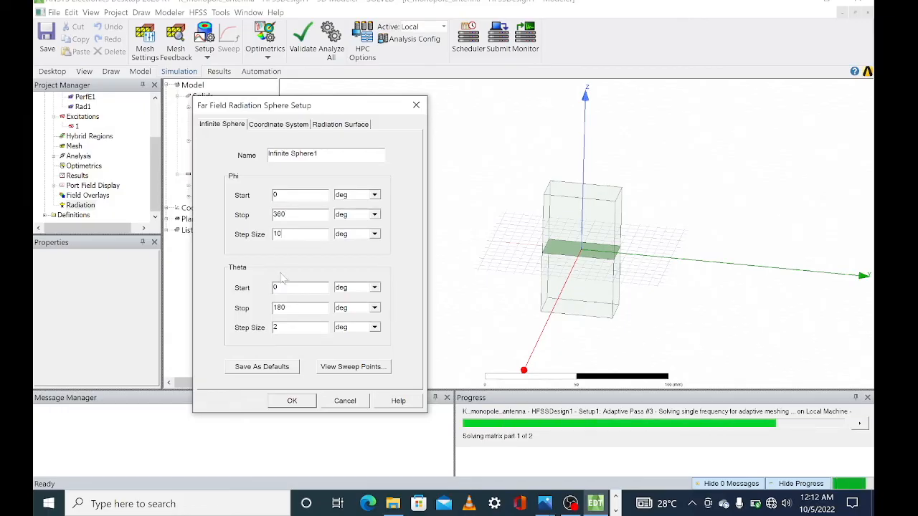
# Set the infinite sphere's Theta range from -180 to 180 deg in 10 deg steps and accept the setup.
pyautogui.write('-18')
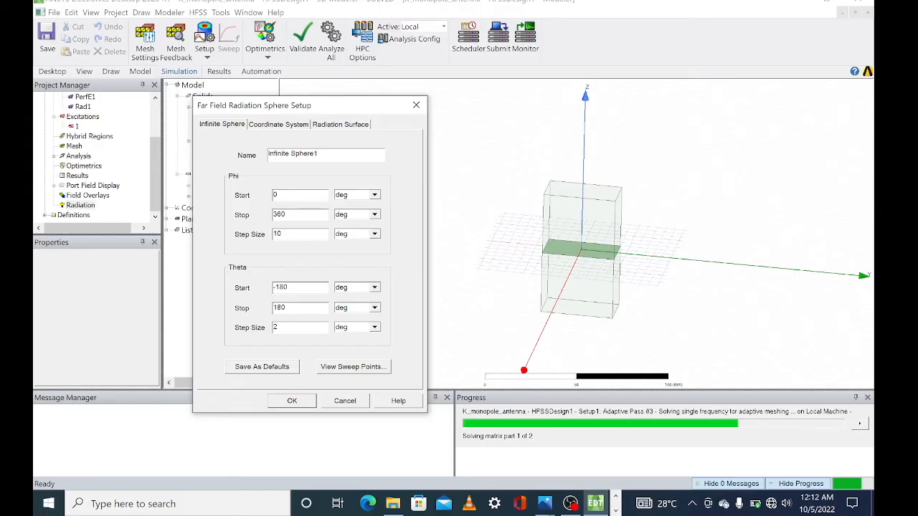
pyautogui.press('BackSpace')
pyautogui.write('10')
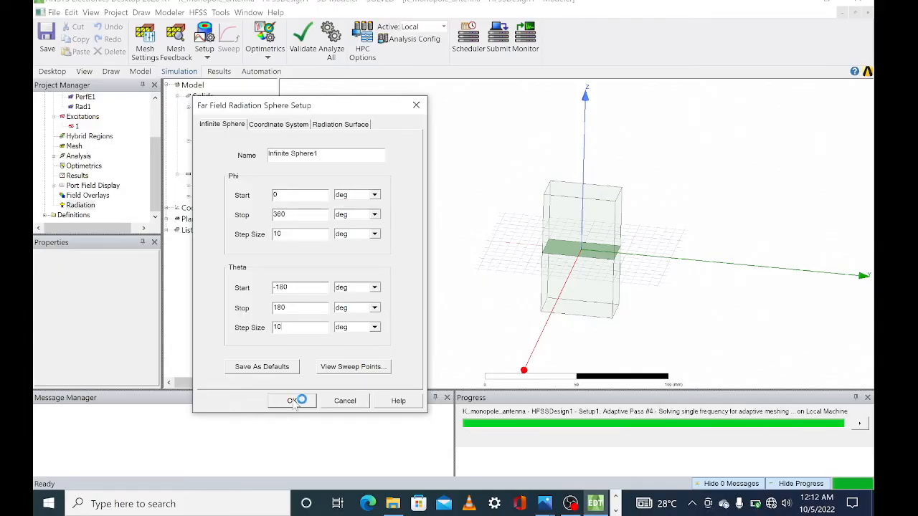
pyautogui.click(294, 402)
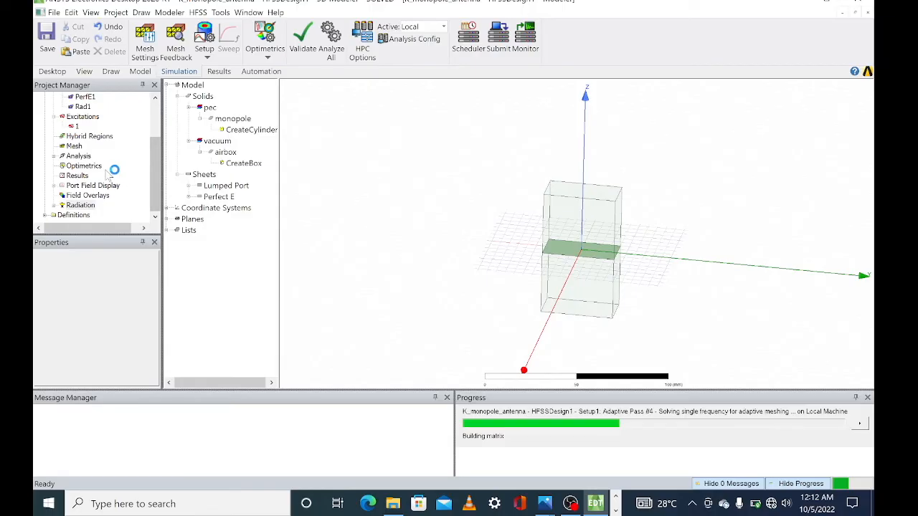
pyautogui.scroll(2, 109, 173)
pyautogui.scroll(-2, 108, 175)
pyautogui.scroll(2, 108, 176)
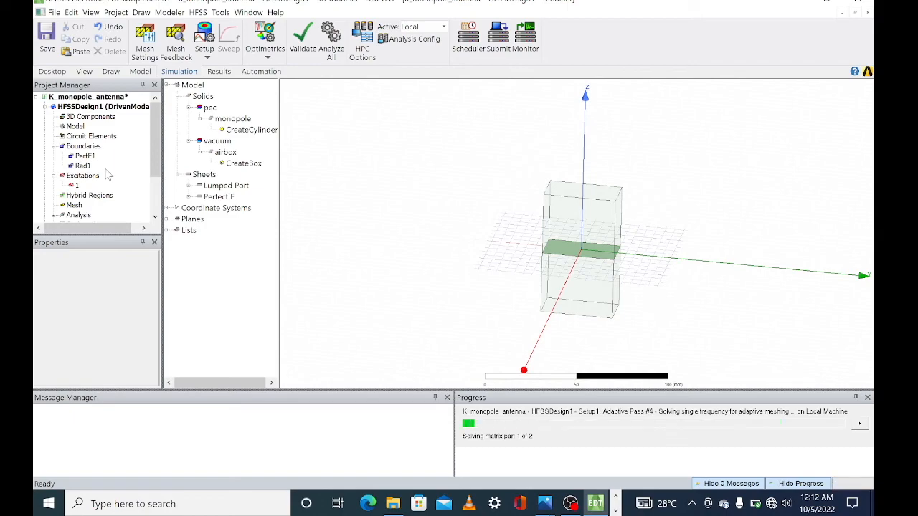
pyautogui.scroll(-2, 108, 176)
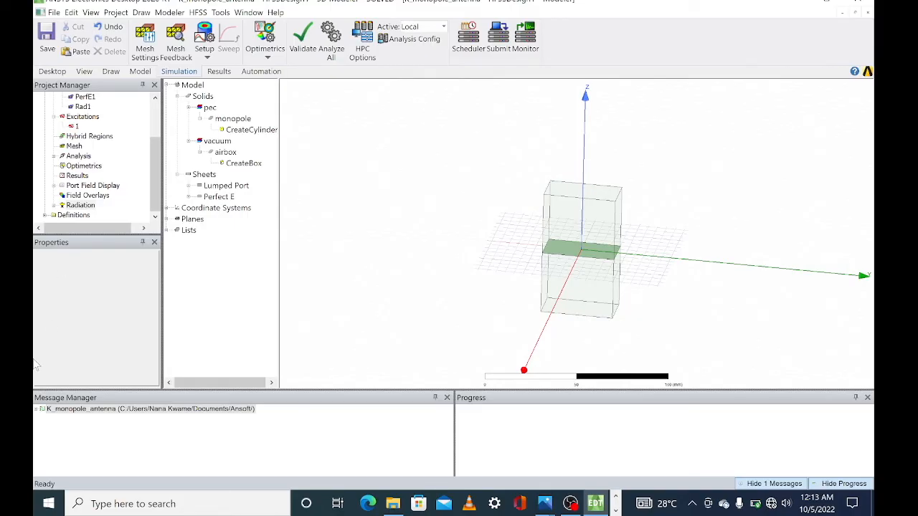
# Expand the project's message list down to HFSSDesign1 to read the simulation status message.
pyautogui.click(39, 410)
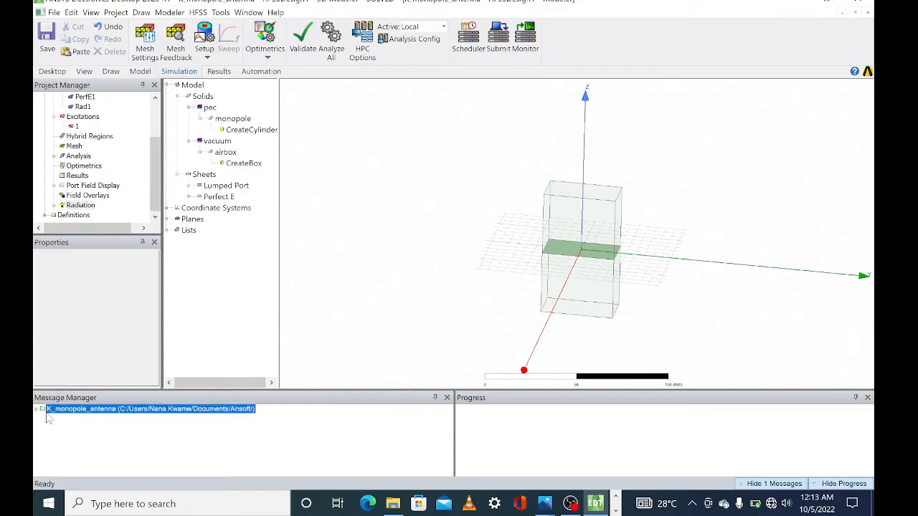
pyautogui.click(36, 409)
pyautogui.click(44, 418)
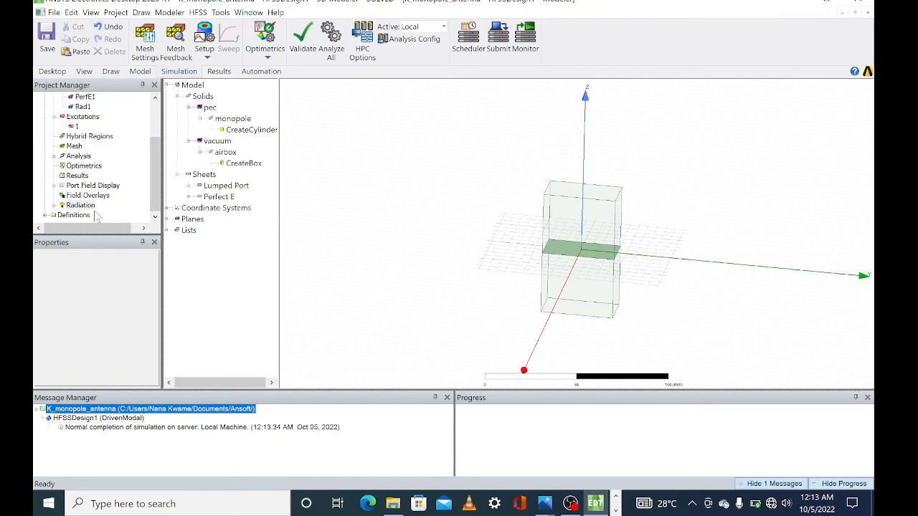
# Create a rectangular modal solution plot of dB(S(1,1)) against frequency from Setup1 : Sweep, and close the report settings.
pyautogui.click(77, 176)
pyautogui.rightClick(79, 176)
pyautogui.moveTo(231, 172)
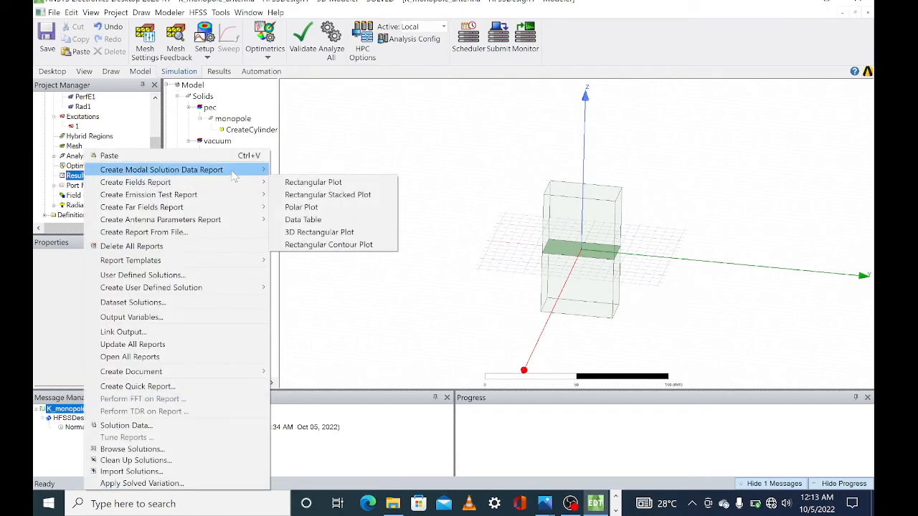
pyautogui.click(304, 169)
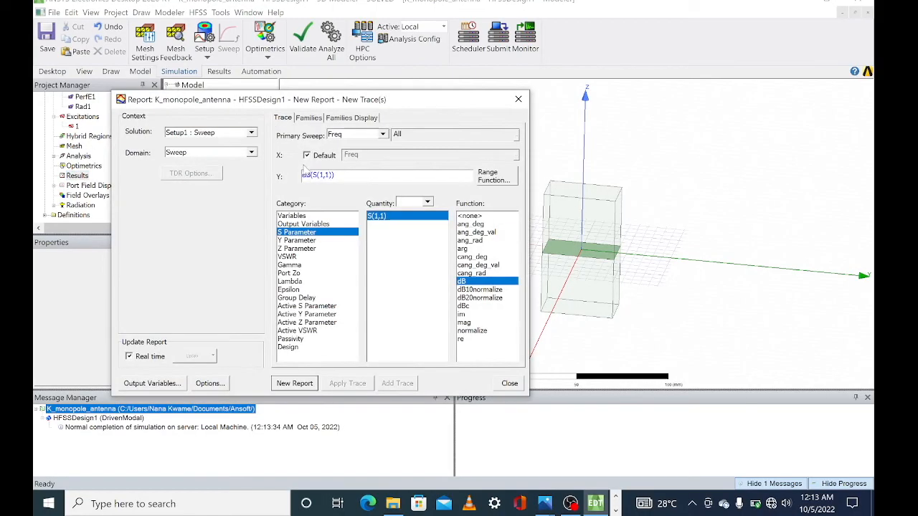
pyautogui.click(290, 384)
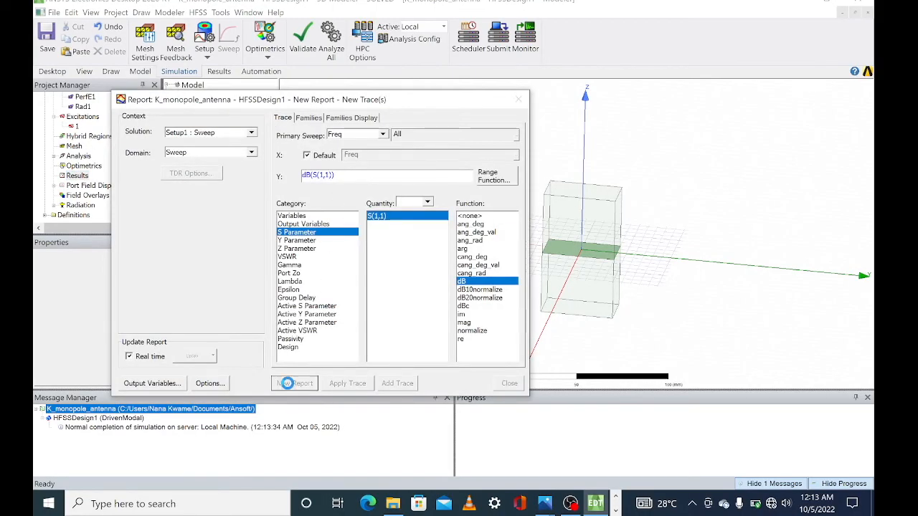
pyautogui.click(518, 99)
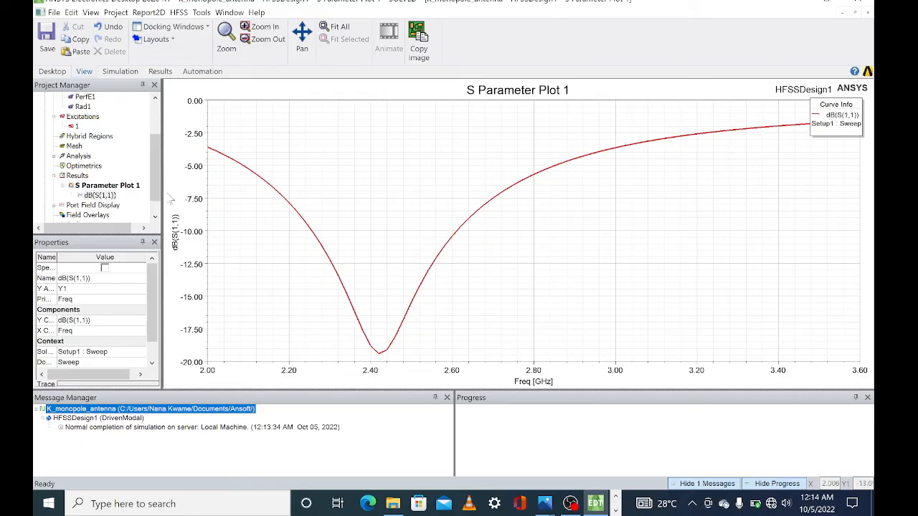
# Create a rectangular modal solution plot of VSWR(1) against frequency from Setup1 : Sweep, and close the report settings.
pyautogui.rightClick(83, 175)
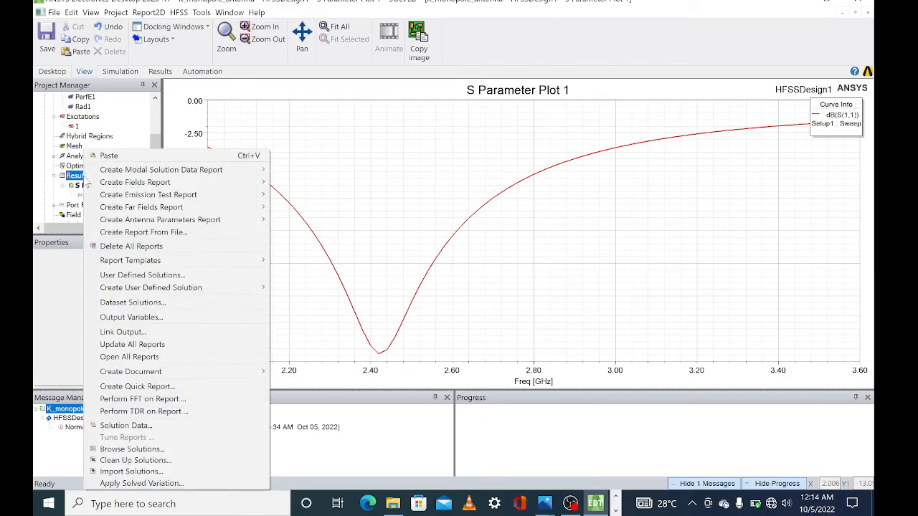
pyautogui.moveTo(244, 170)
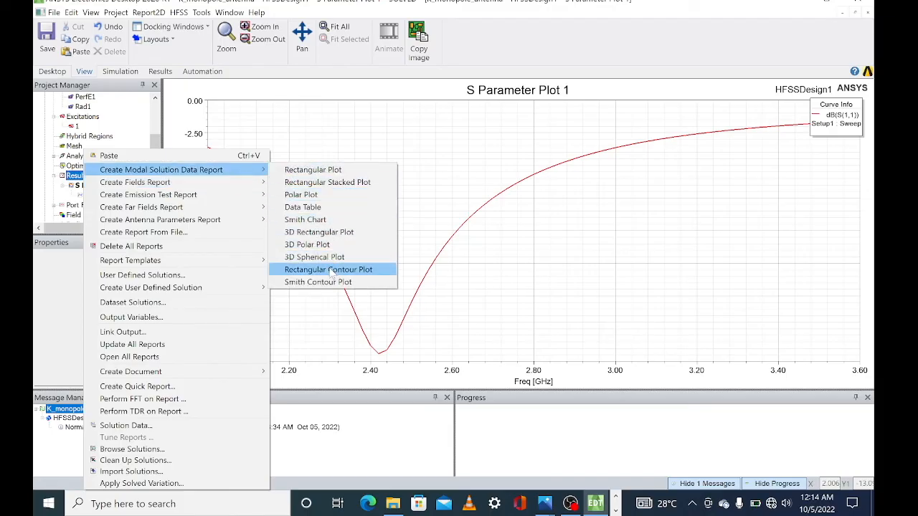
pyautogui.click(347, 171)
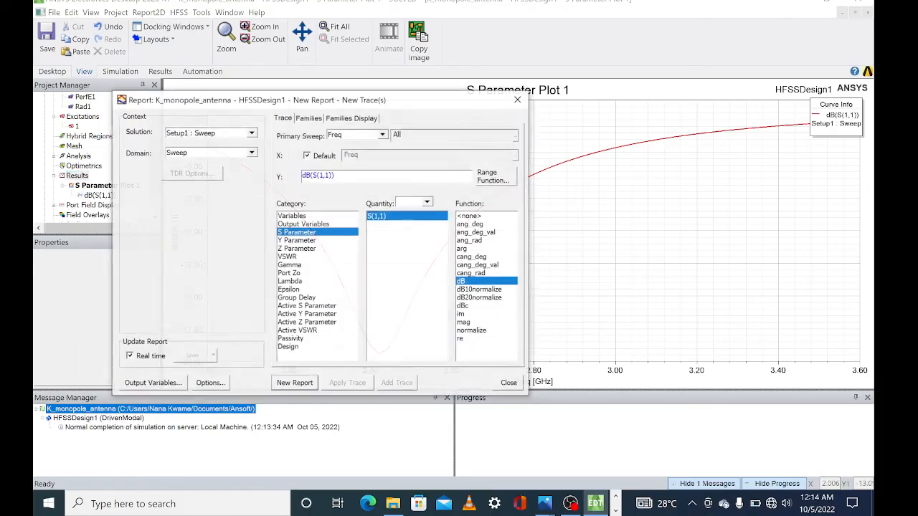
pyautogui.click(299, 257)
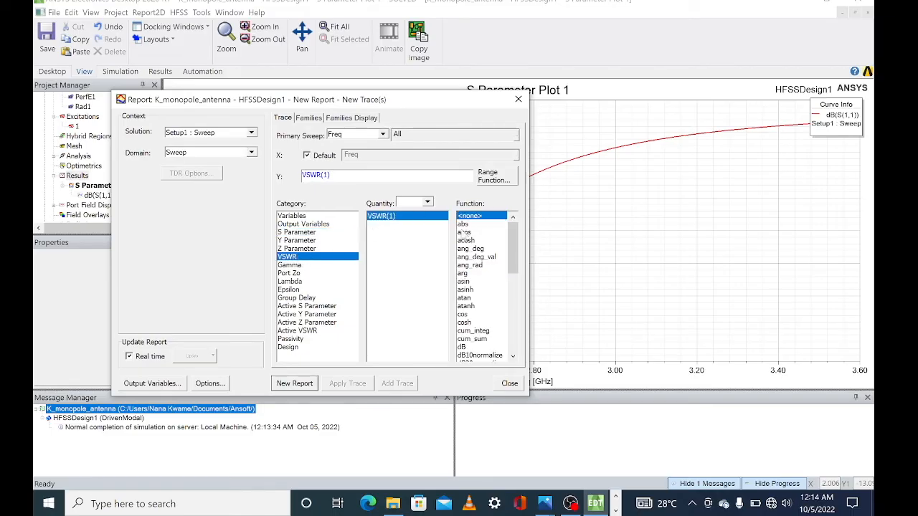
pyautogui.click(301, 385)
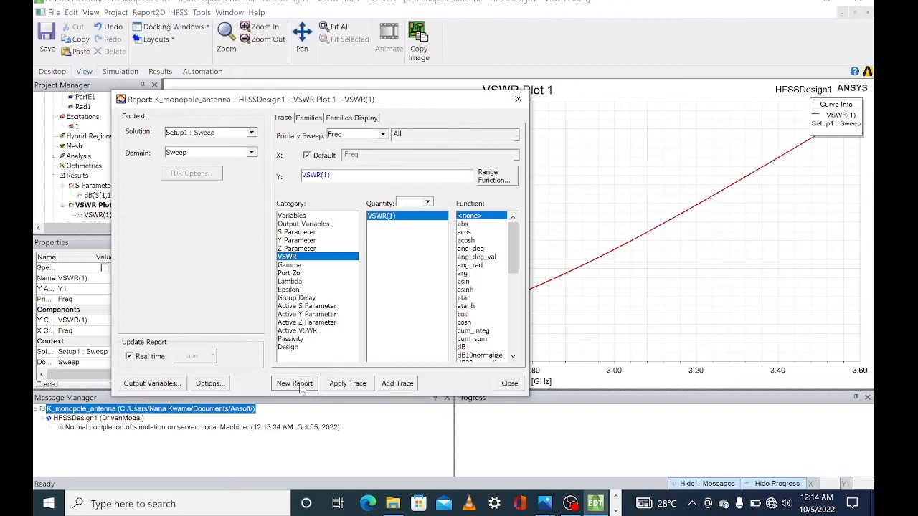
pyautogui.click(518, 99)
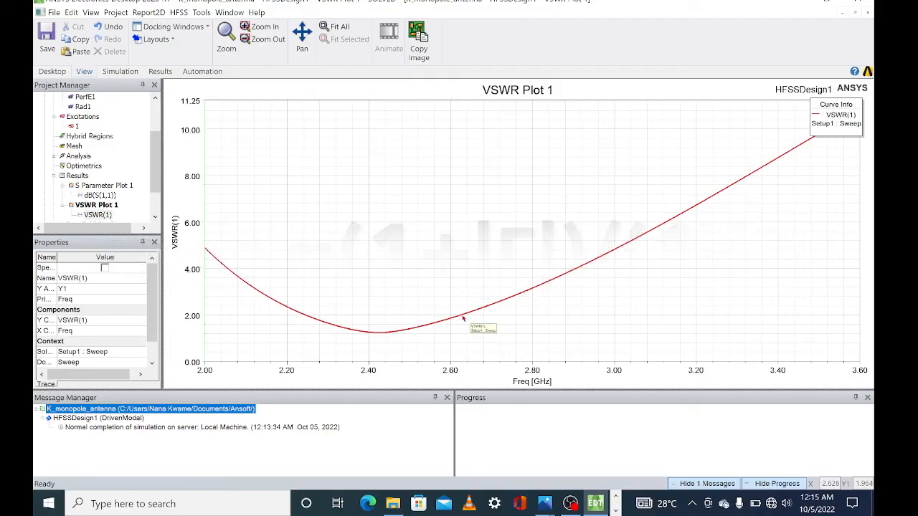
# Start a far fields radiation pattern report over Theta with the traces dB(GainPhi) and dB(GainTheta).
pyautogui.scroll(-1, 100, 175)
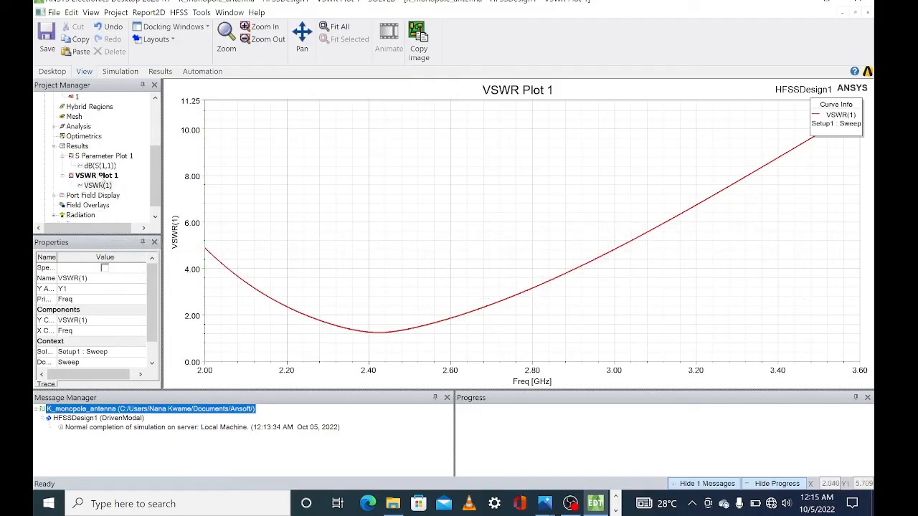
pyautogui.rightClick(75, 146)
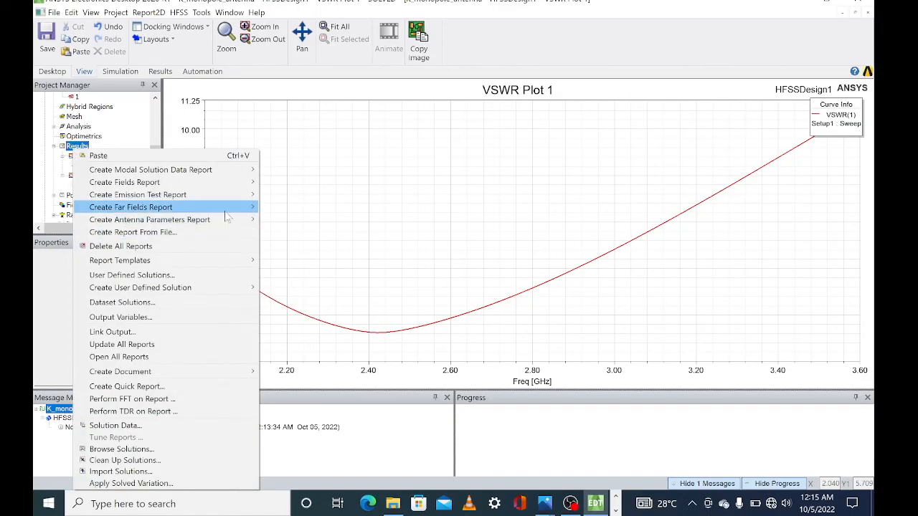
pyautogui.moveTo(231, 213)
pyautogui.click(311, 233)
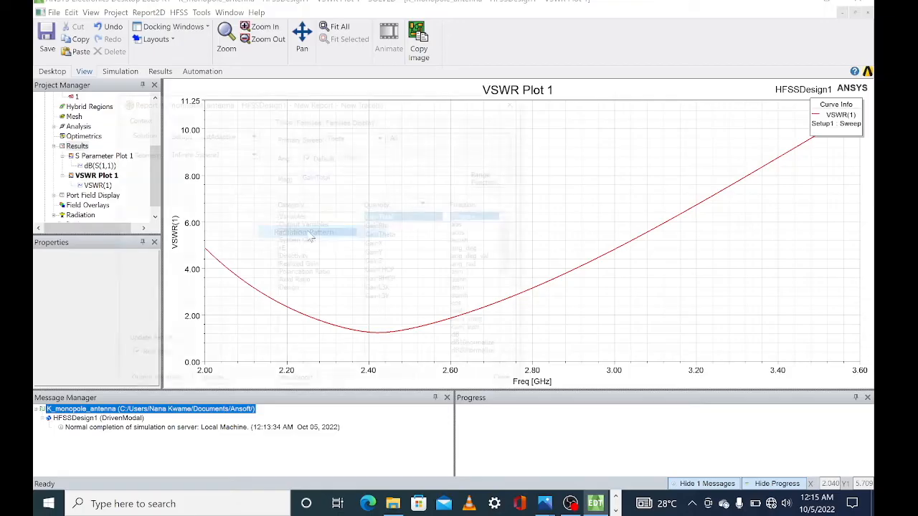
pyautogui.click(380, 226)
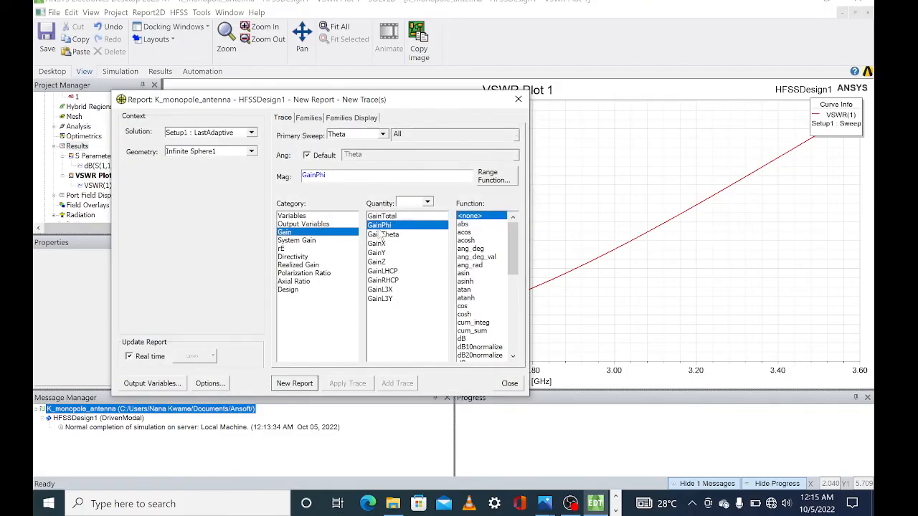
pyautogui.keyDown('ctrl'); pyautogui.click(381, 235); pyautogui.keyUp('ctrl')
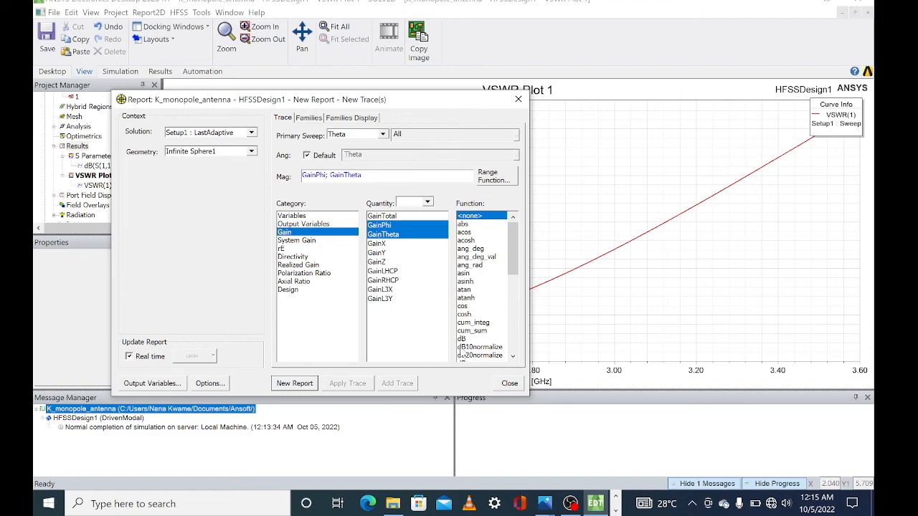
pyautogui.click(475, 339)
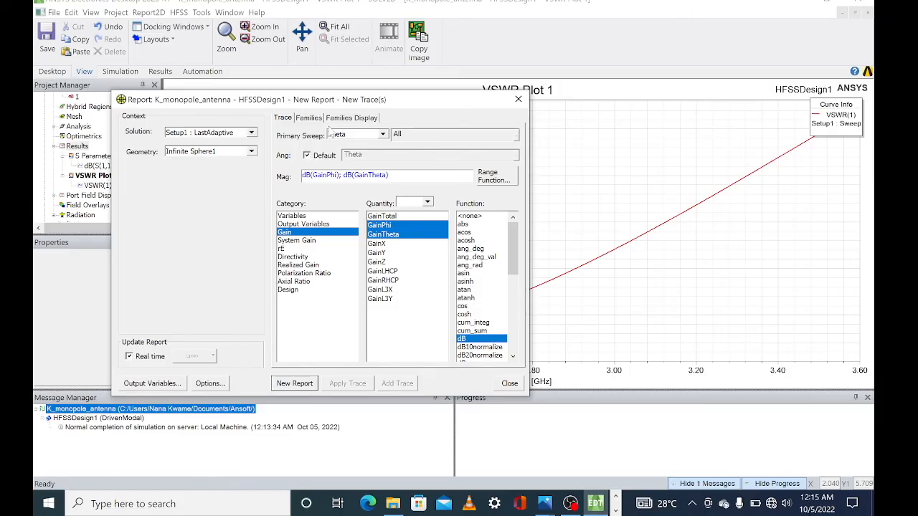
# Restrict the radiation pattern report's Phi family to the single value 90deg.
pyautogui.click(309, 118)
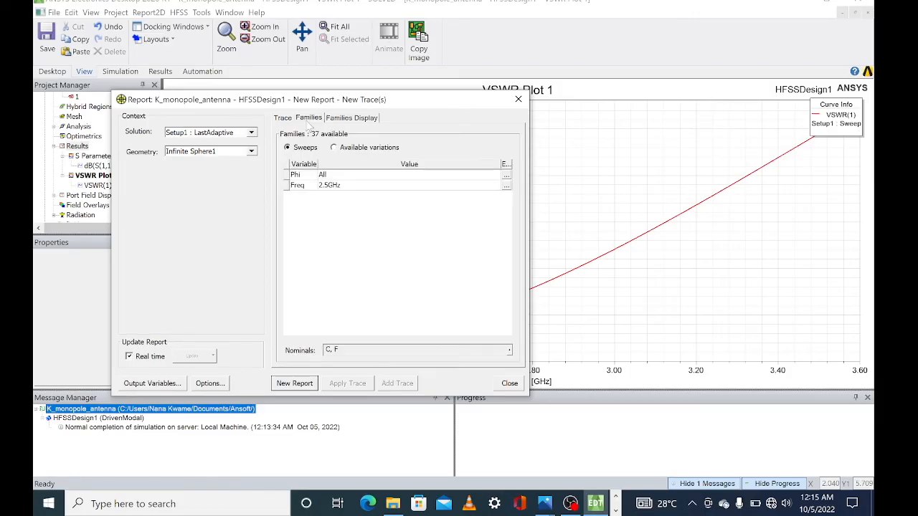
pyautogui.click(506, 176)
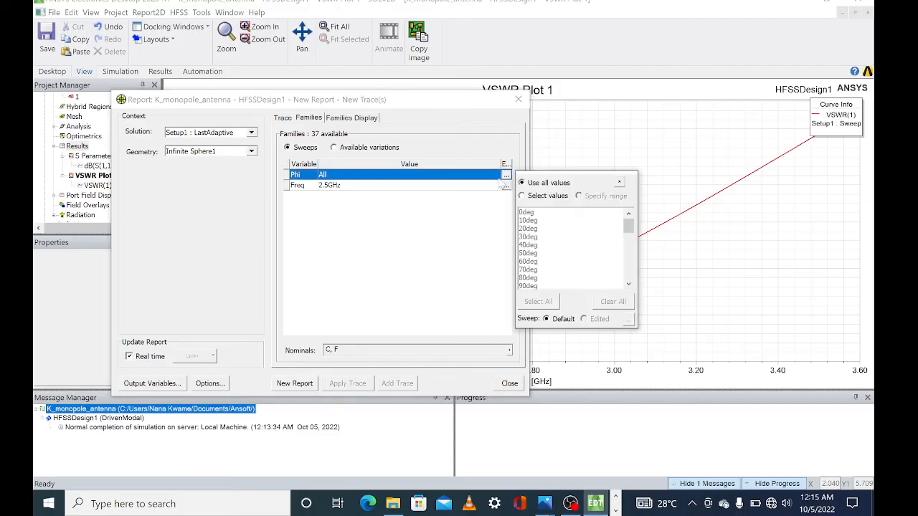
pyautogui.click(526, 212)
pyautogui.scroll(-2, 525, 215)
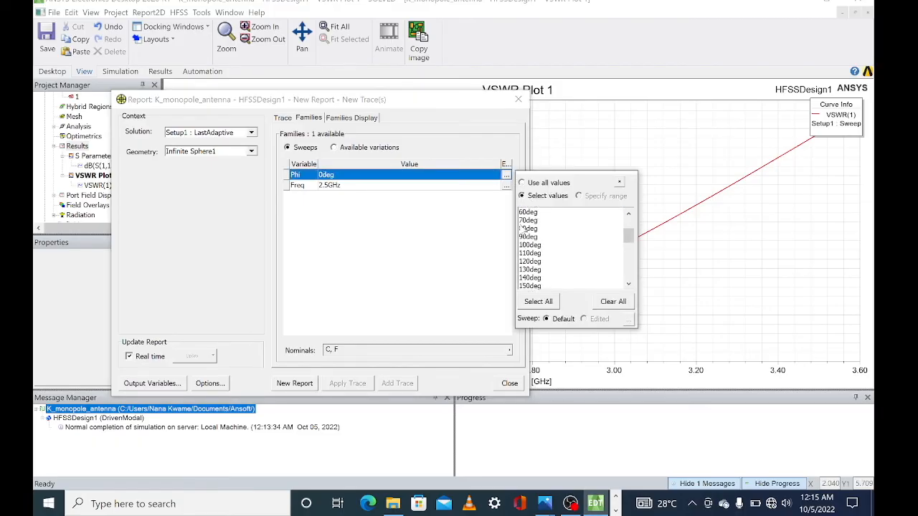
pyautogui.click(528, 237)
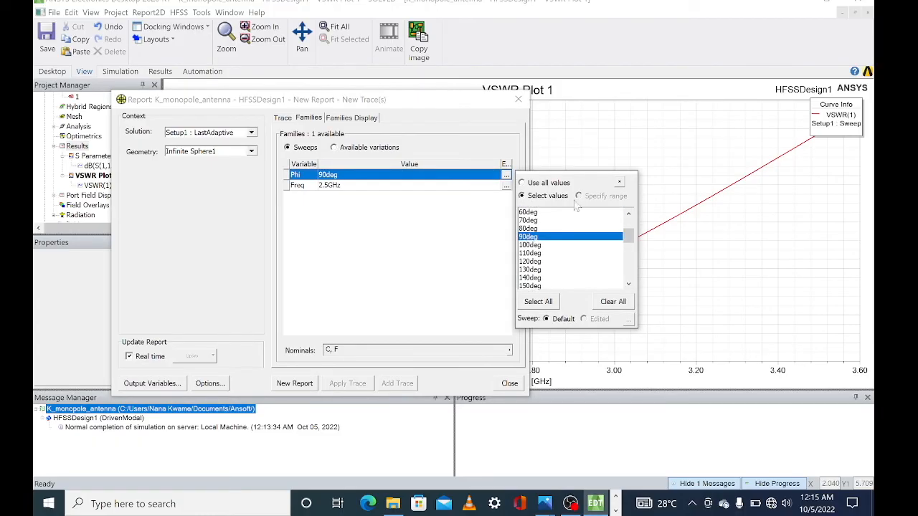
pyautogui.click(621, 184)
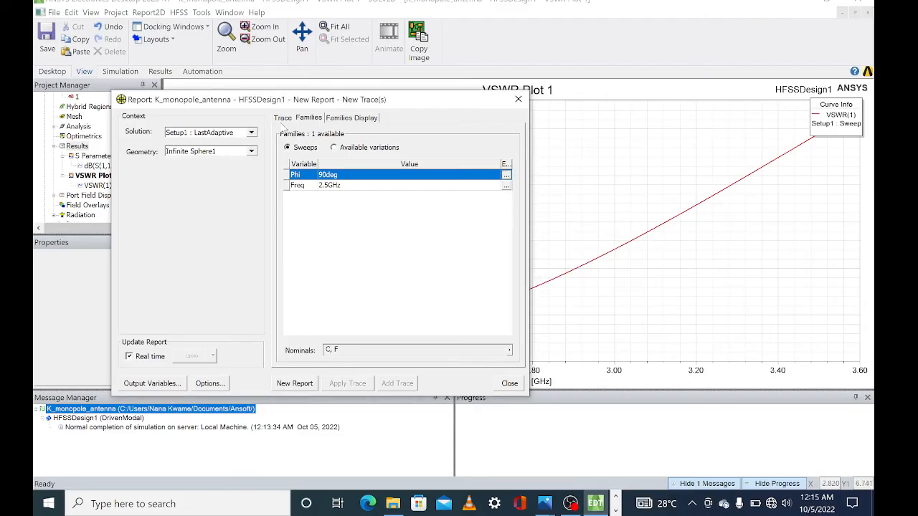
# Generate the radiation pattern report of dB(GainPhi) and dB(GainTheta) over Theta, and close the report settings.
pyautogui.click(282, 119)
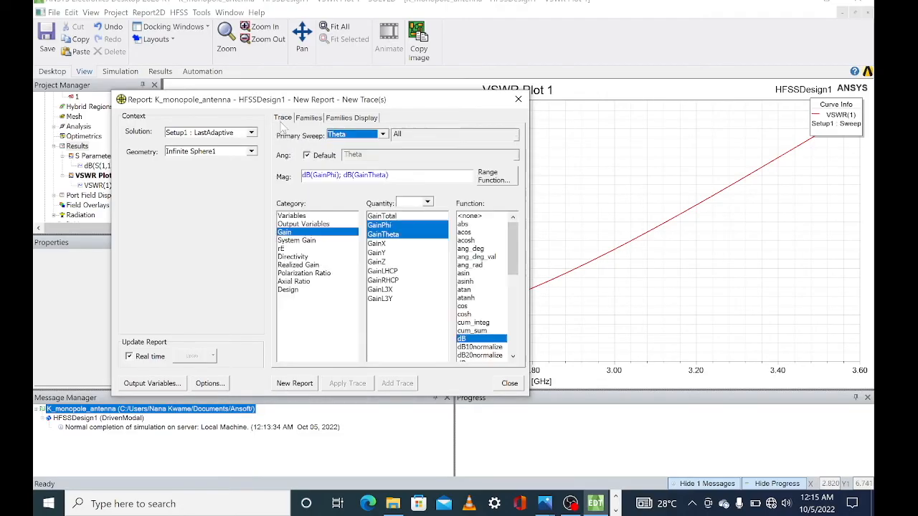
pyautogui.click(313, 386)
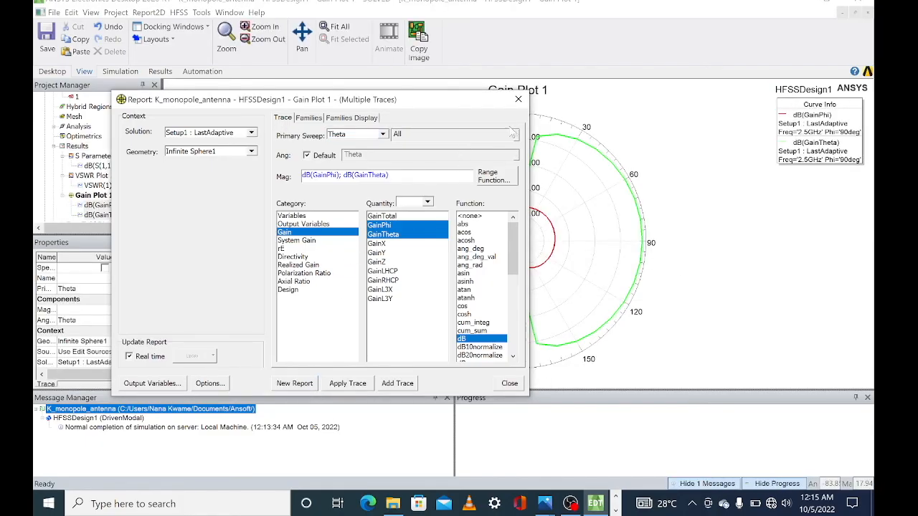
pyautogui.click(518, 99)
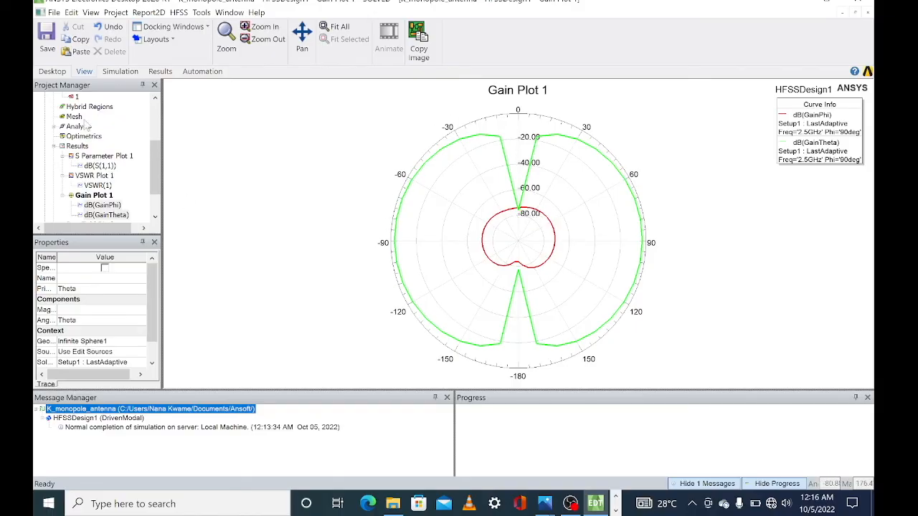
# Start a second far fields radiation pattern report with dB(GainPhi) and dB(GainTheta), using Phi as the primary sweep.
pyautogui.rightClick(85, 146)
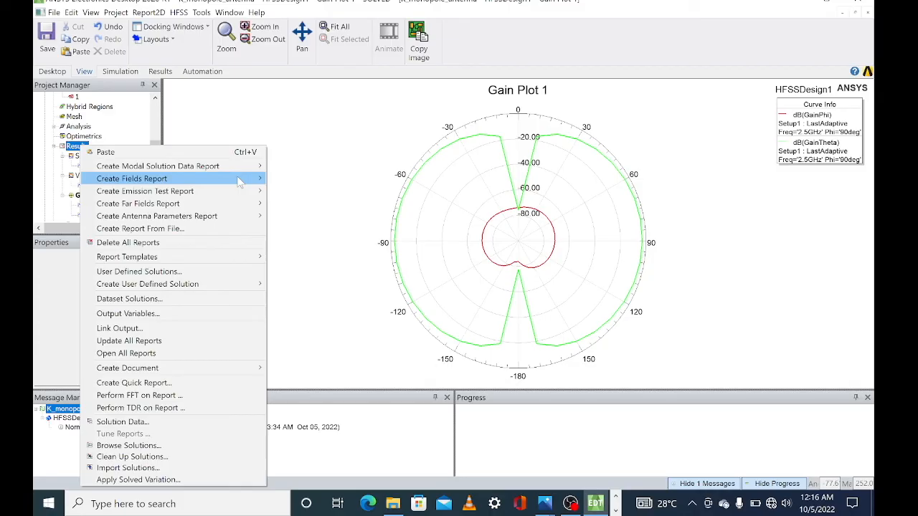
pyautogui.moveTo(231, 207)
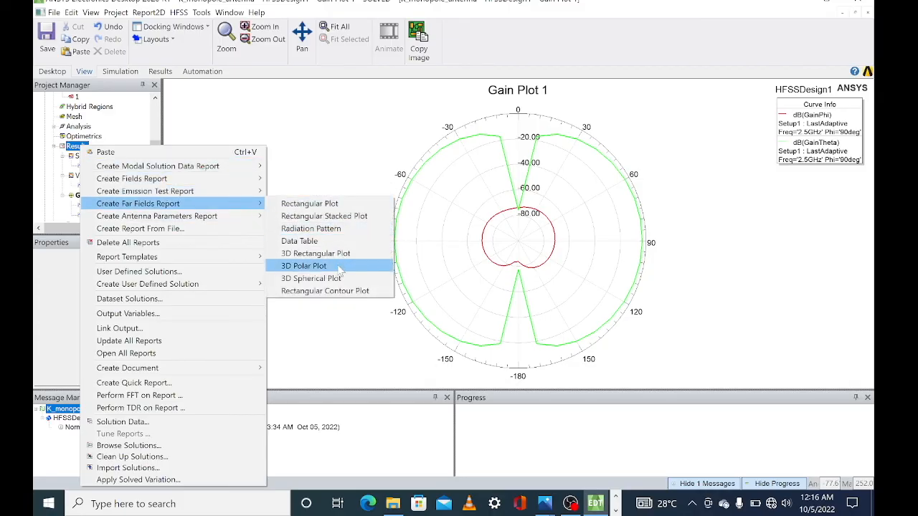
pyautogui.click(352, 229)
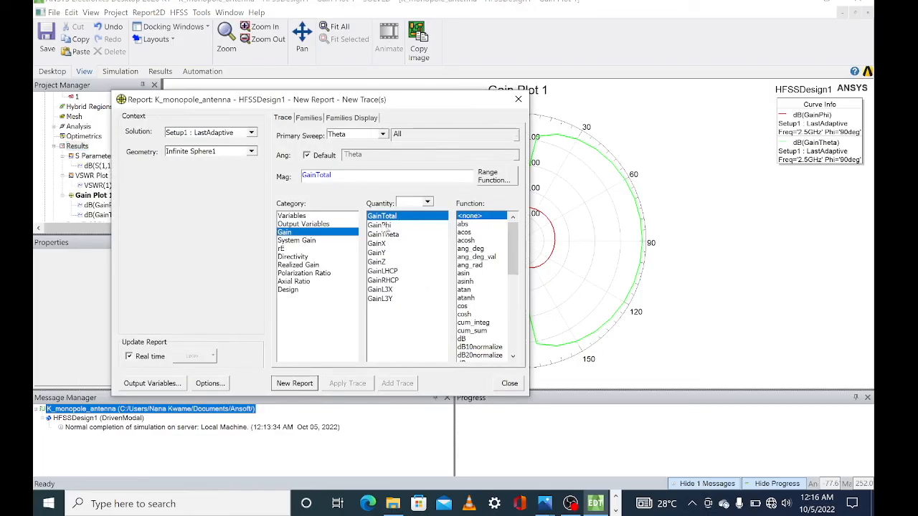
pyautogui.click(382, 225)
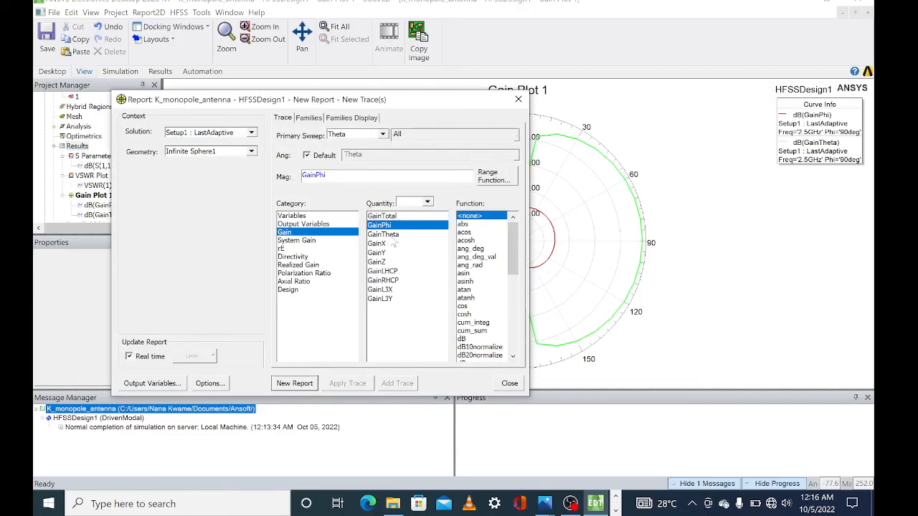
pyautogui.keyDown('ctrl'); pyautogui.click(391, 236); pyautogui.keyUp('ctrl')
pyautogui.click(468, 337)
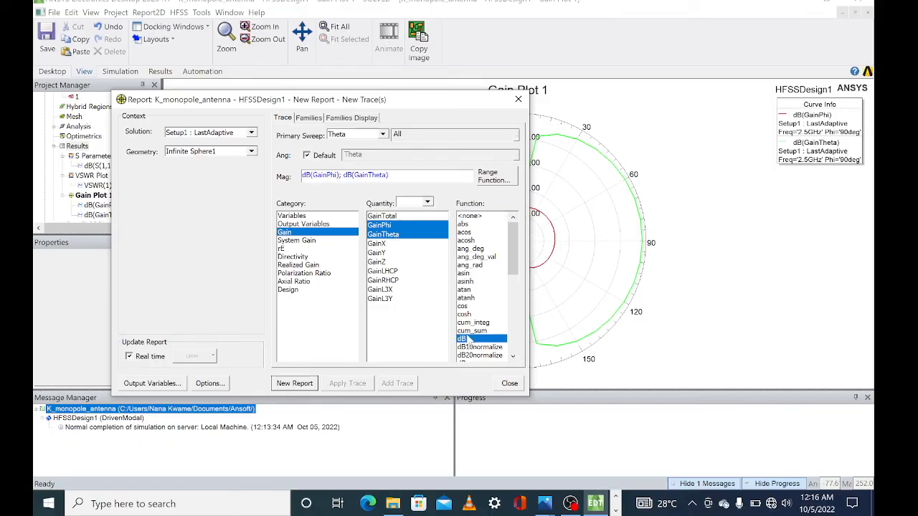
pyautogui.click(380, 134)
pyautogui.click(365, 149)
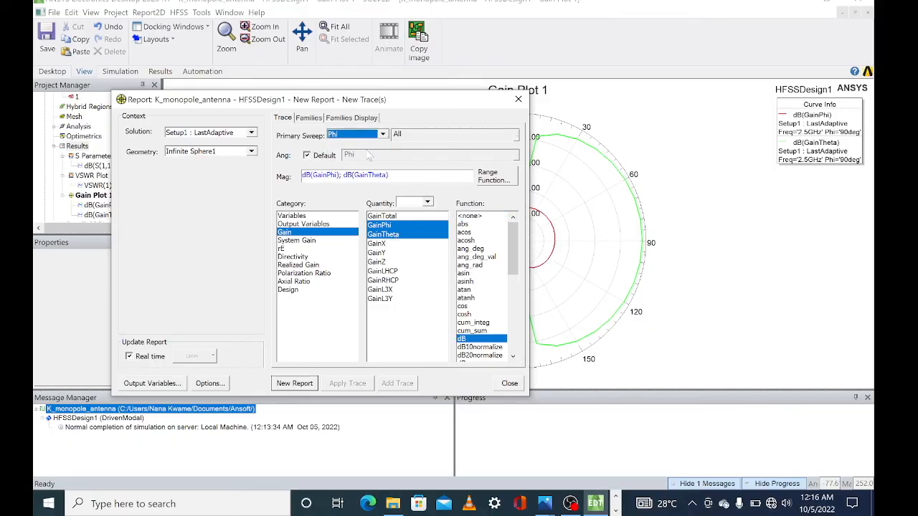
# Restrict the second radiation pattern report's Theta family to the single value 90deg.
pyautogui.click(310, 118)
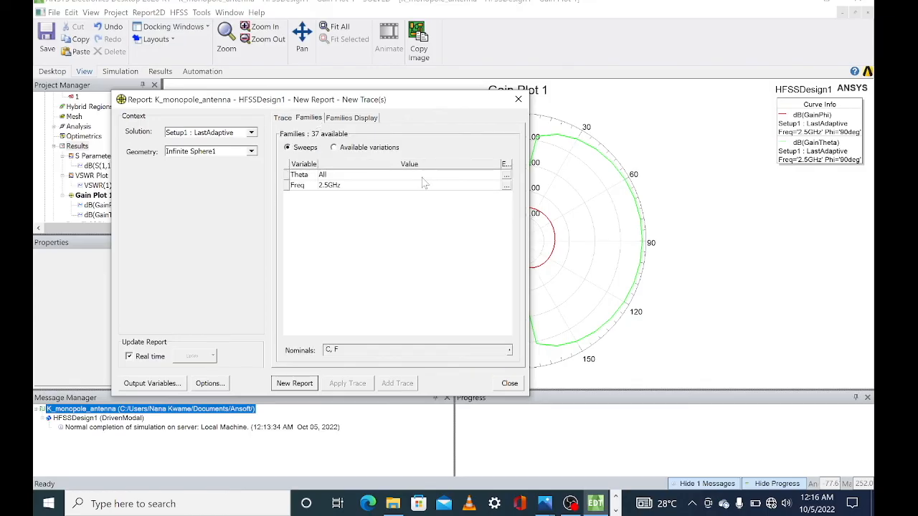
pyautogui.click(507, 177)
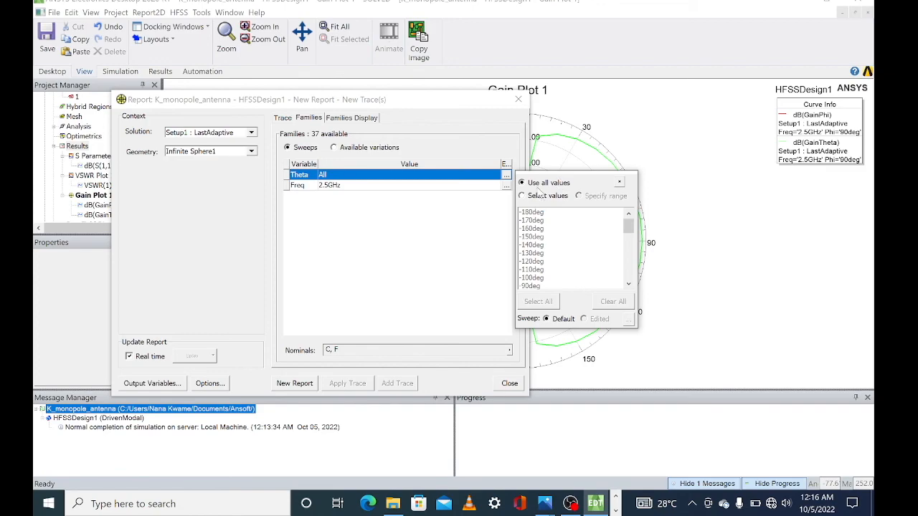
pyautogui.click(535, 195)
pyautogui.scroll(-1, 534, 256)
pyautogui.scroll(-12, 534, 256)
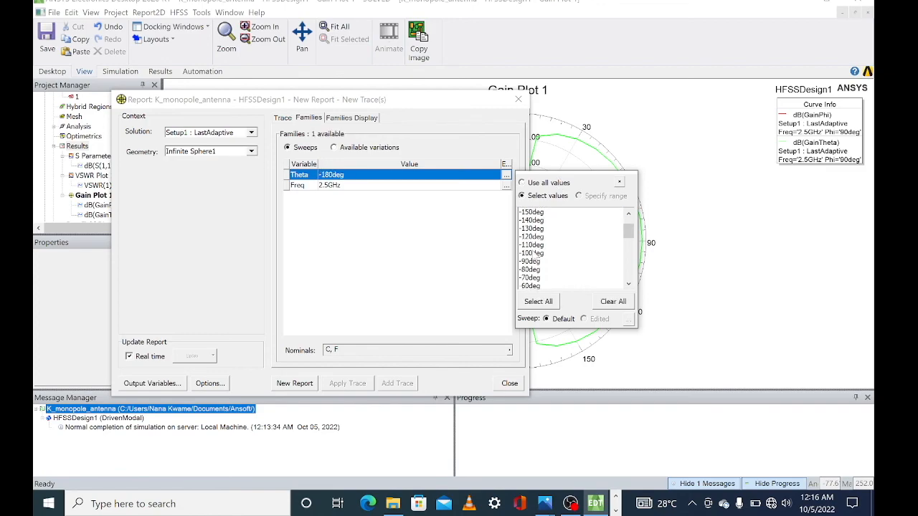
pyautogui.scroll(-8, 534, 256)
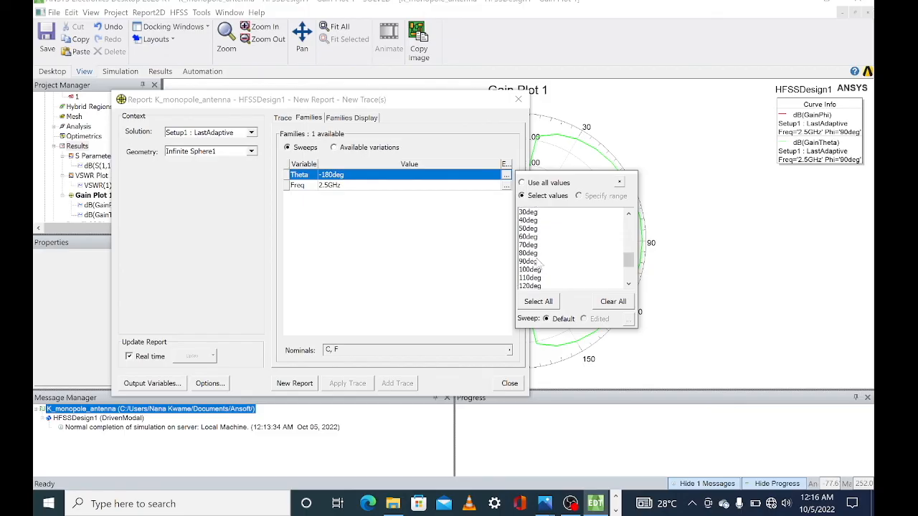
pyautogui.click(534, 261)
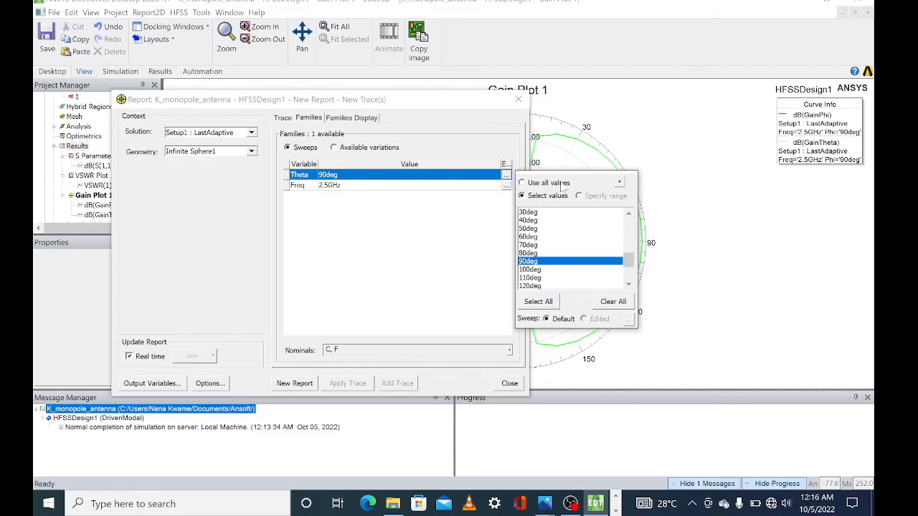
pyautogui.click(619, 183)
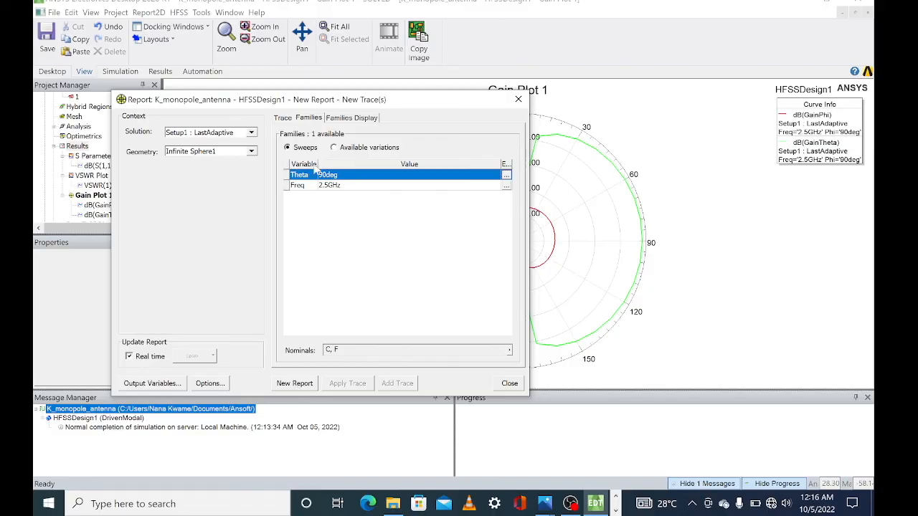
# Generate the second radiation pattern report of dB(GainPhi) and dB(GainTheta) over Phi, and close the report settings.
pyautogui.click(283, 117)
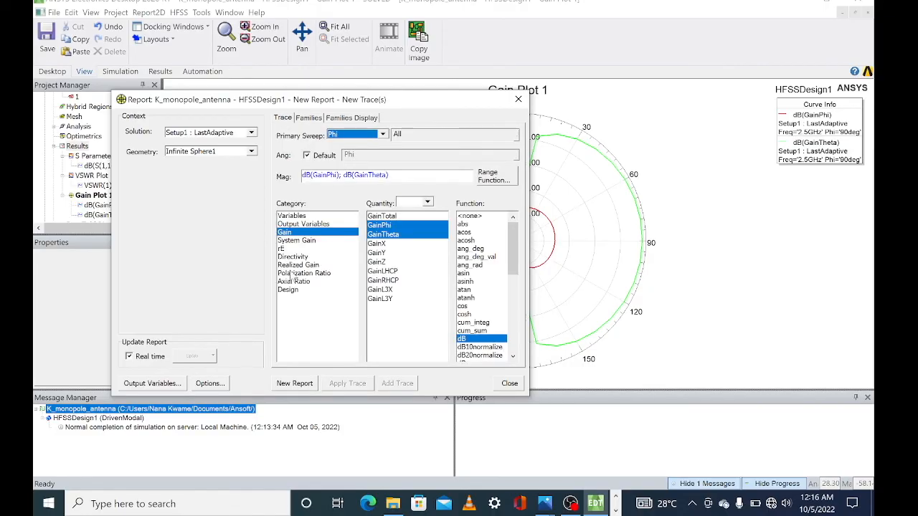
pyautogui.click(295, 390)
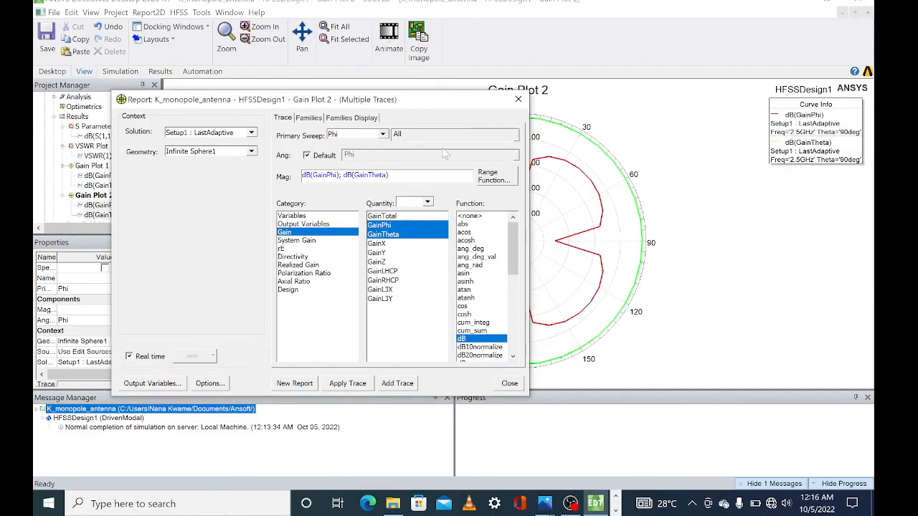
pyautogui.click(518, 99)
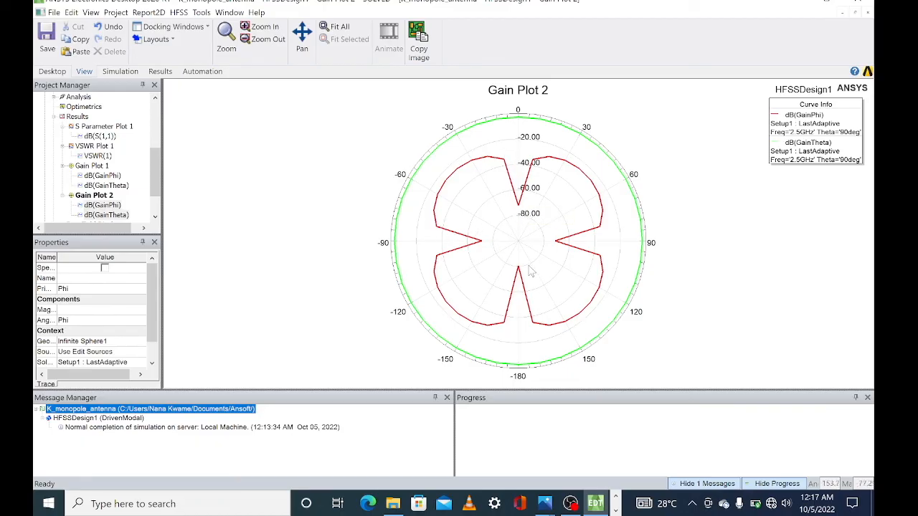
# Start a far fields 3D polar plot report with the GainTotal quantity in dB.
pyautogui.click(74, 117)
pyautogui.rightClick(73, 116)
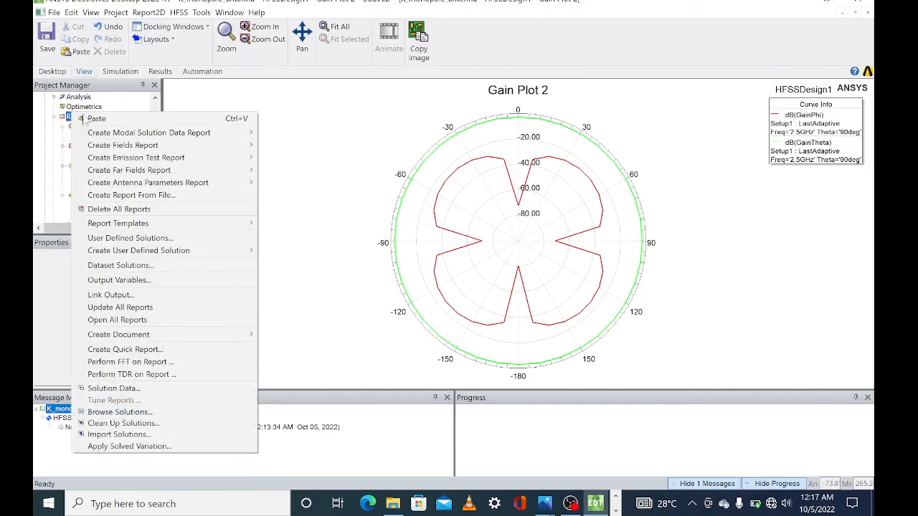
pyautogui.moveTo(238, 173)
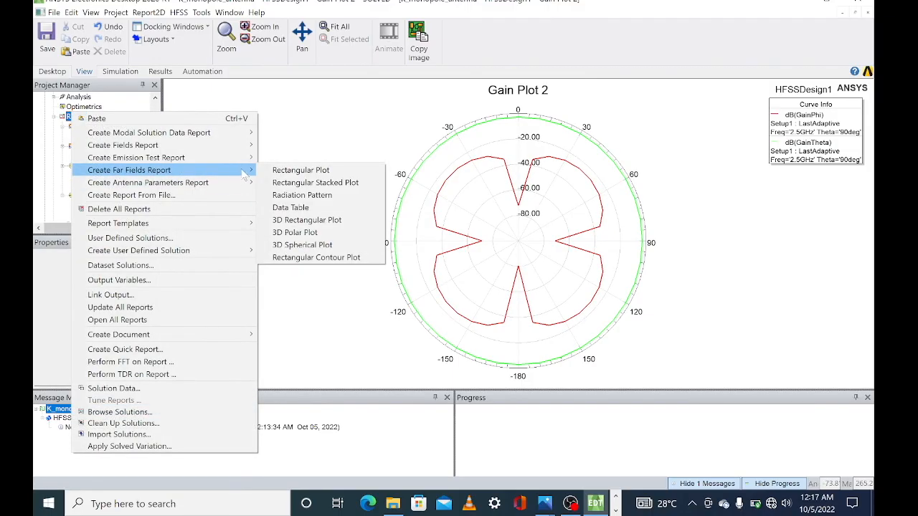
pyautogui.click(304, 236)
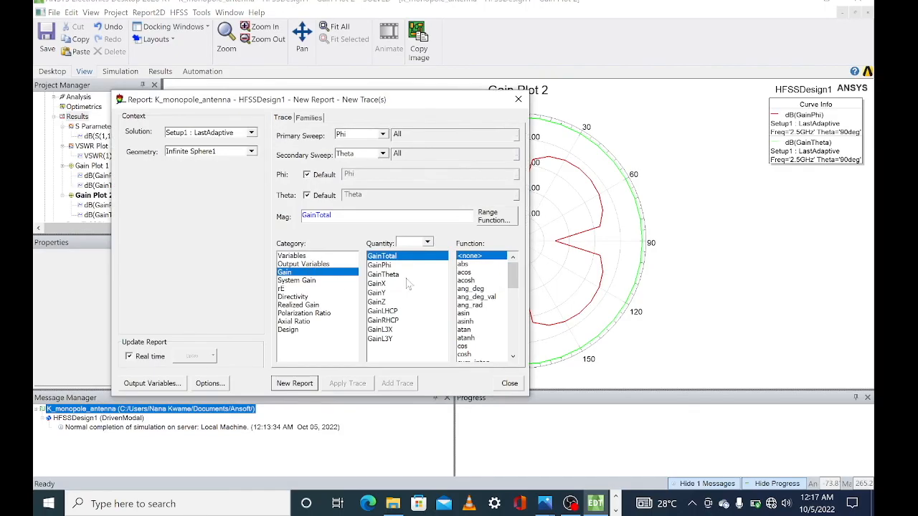
pyautogui.scroll(-2, 487, 349)
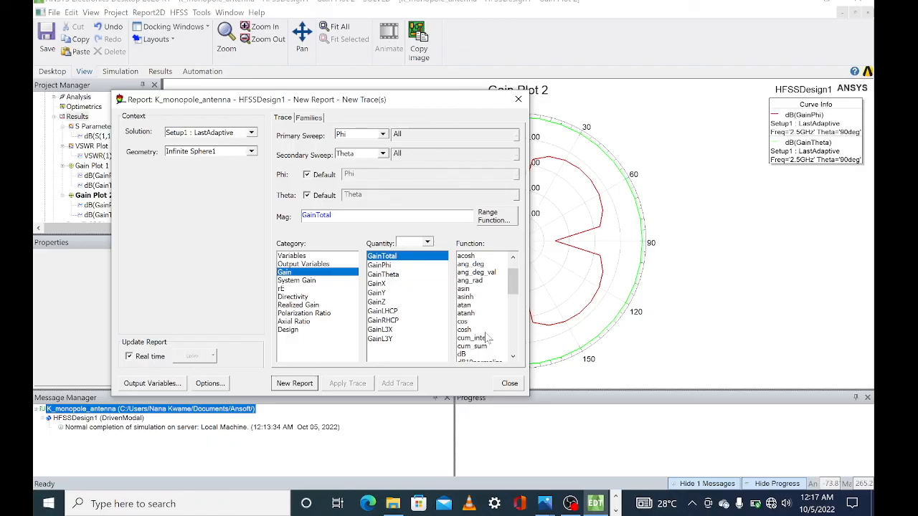
pyautogui.click(466, 330)
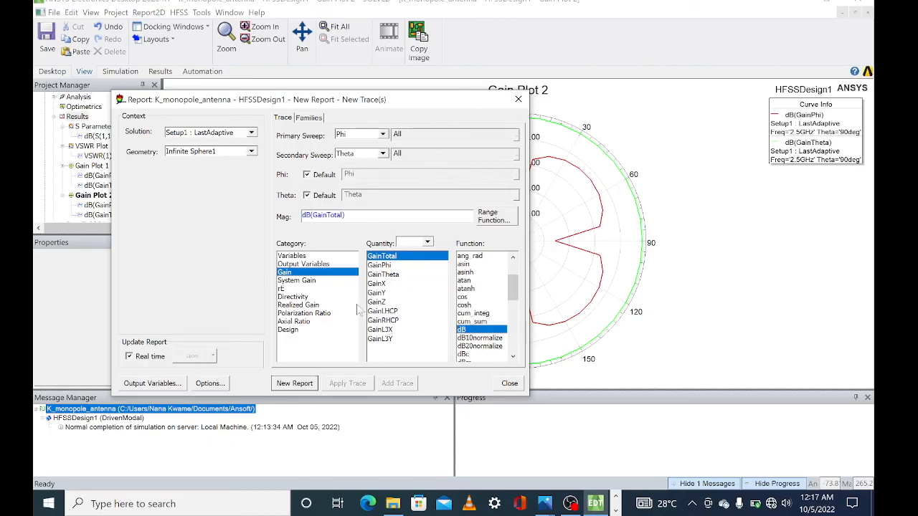
# Change the 3D polar plot's trace quantities to GainPhi and GainTheta with the dB function.
pyautogui.click(380, 266)
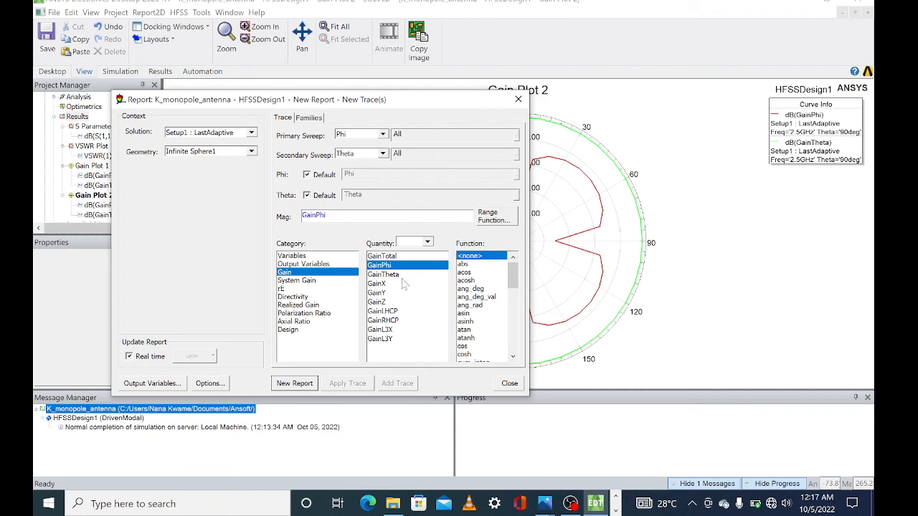
pyautogui.keyDown('ctrl'); pyautogui.click(405, 279); pyautogui.keyUp('ctrl')
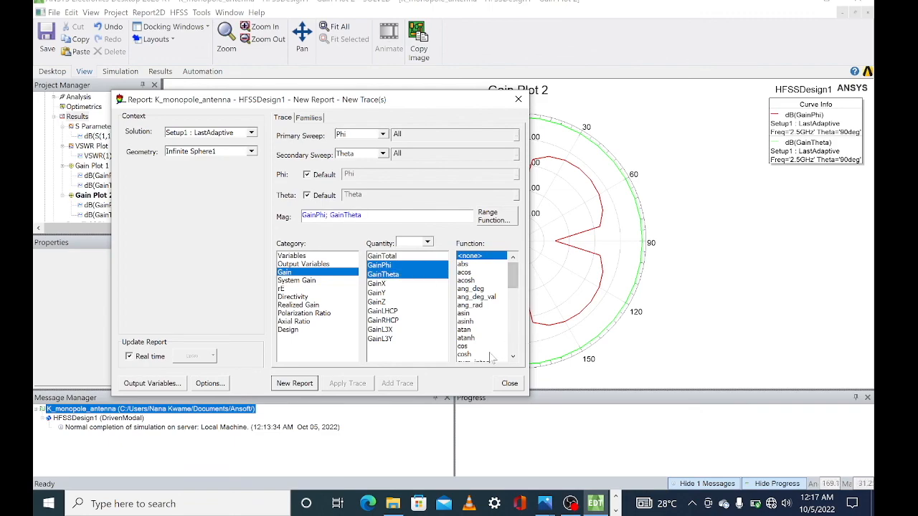
pyautogui.click(513, 357)
pyautogui.click(513, 356)
pyautogui.click(514, 357)
pyautogui.click(513, 357)
pyautogui.click(513, 356)
pyautogui.click(514, 357)
pyautogui.click(462, 321)
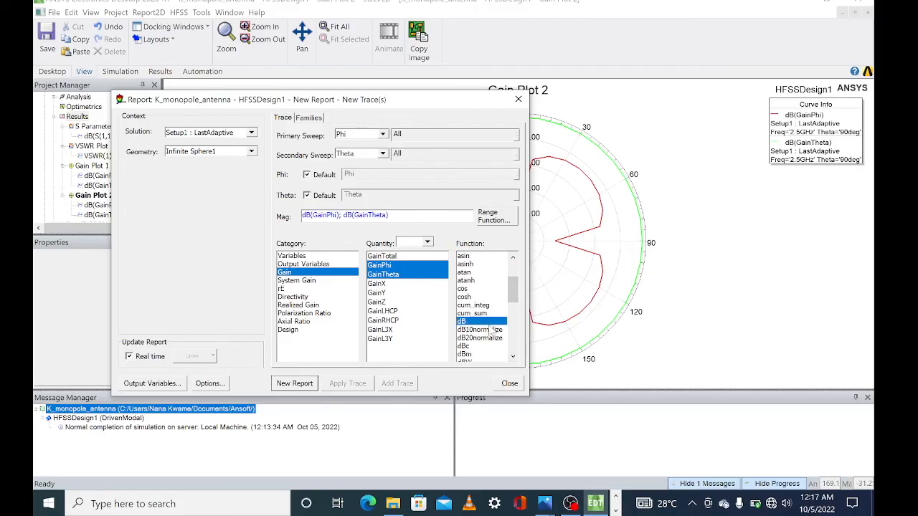
# Generate the 3D polar plot of dB(GainPhi) and dB(GainTheta), and inspect the resulting gain pattern from different angles.
pyautogui.click(313, 383)
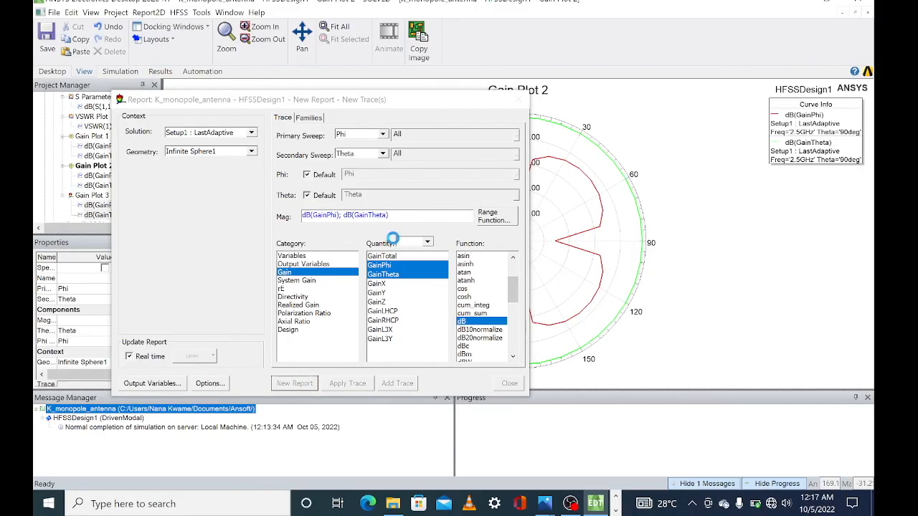
pyautogui.click(518, 99)
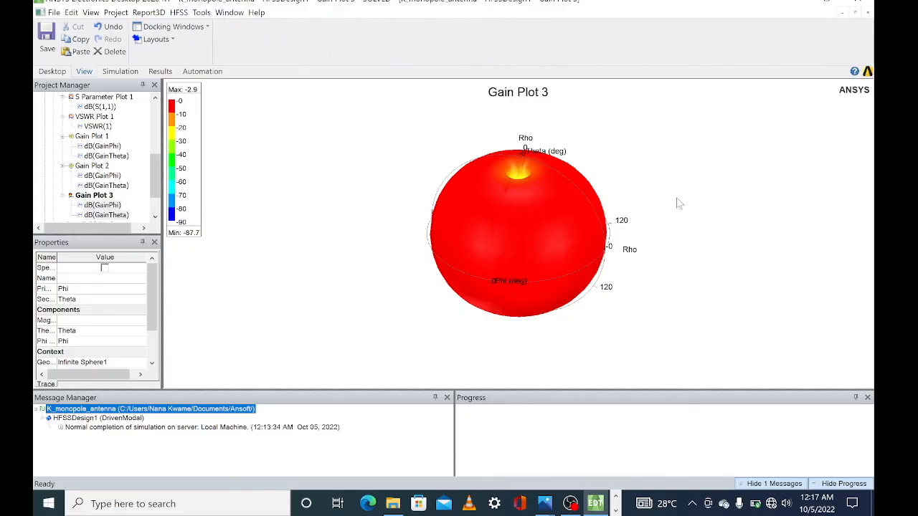
pyautogui.keyDown('alt'); pyautogui.moveTo(676, 199); pyautogui.dragTo(567, 269); pyautogui.keyUp('alt')
pyautogui.moveTo(527, 288); pyautogui.dragTo(729, 133)
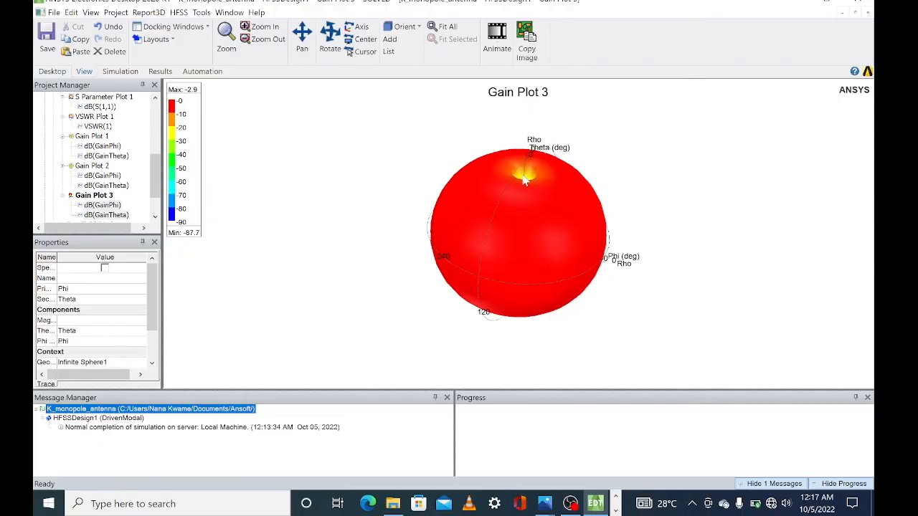